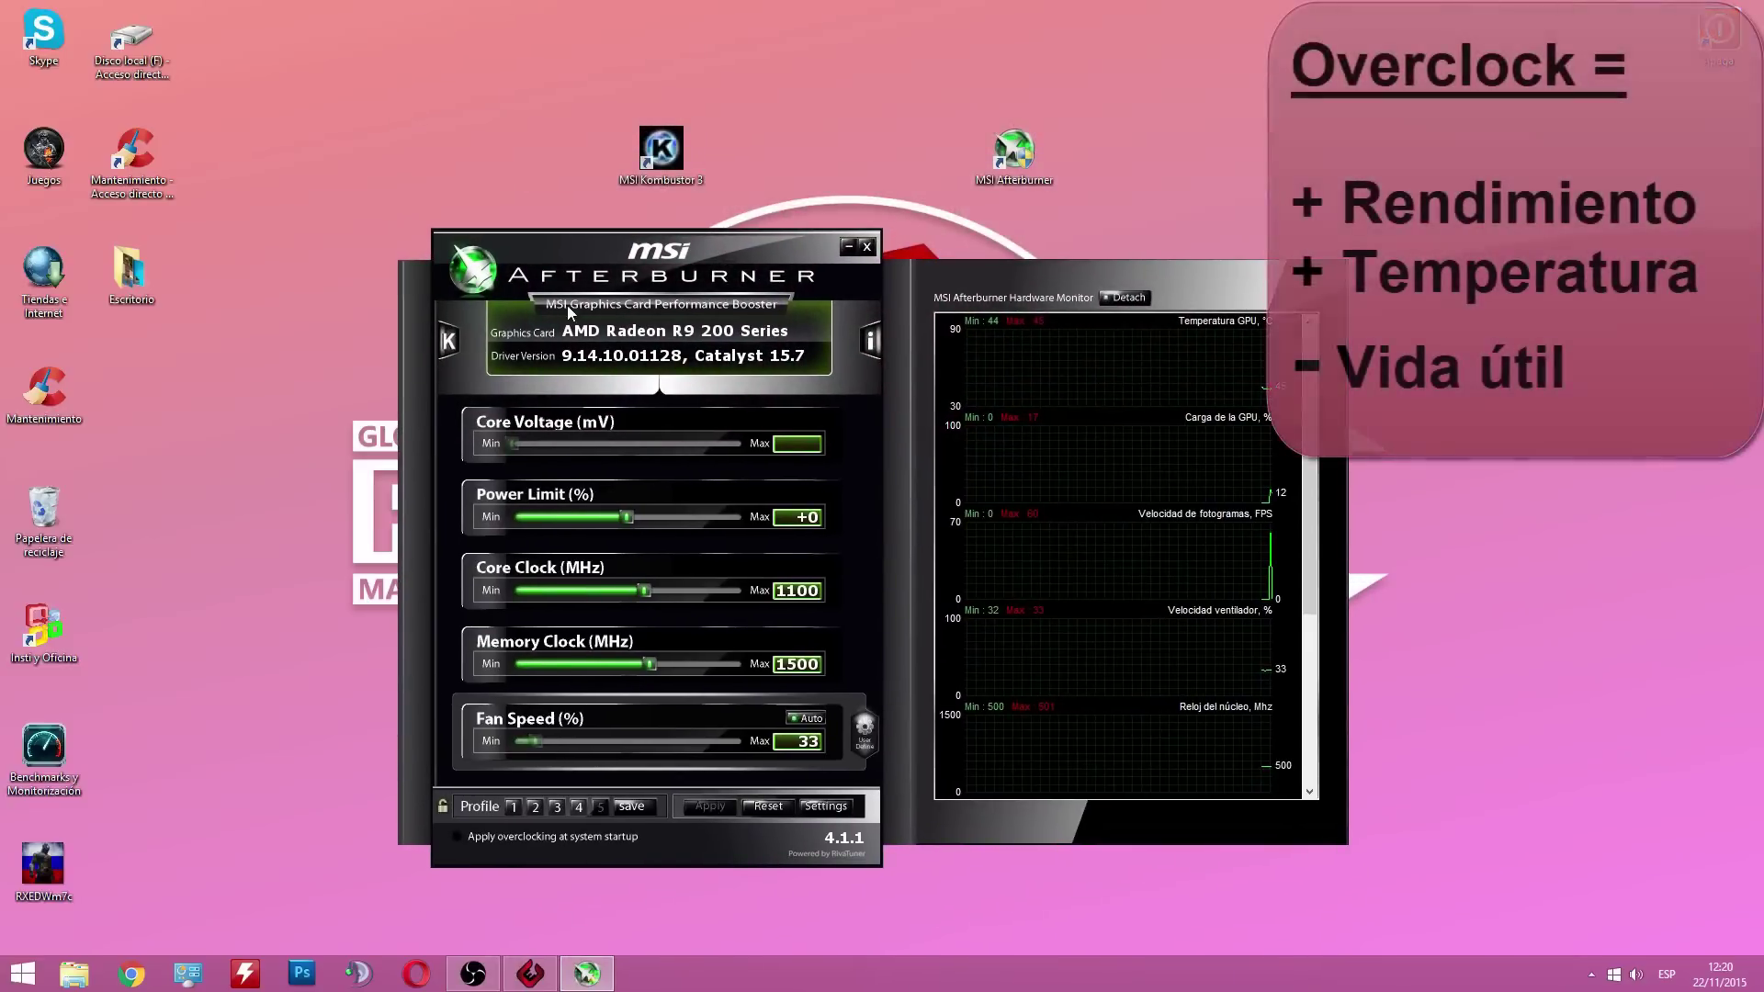
left_click_drag(680, 232, 700, 212)
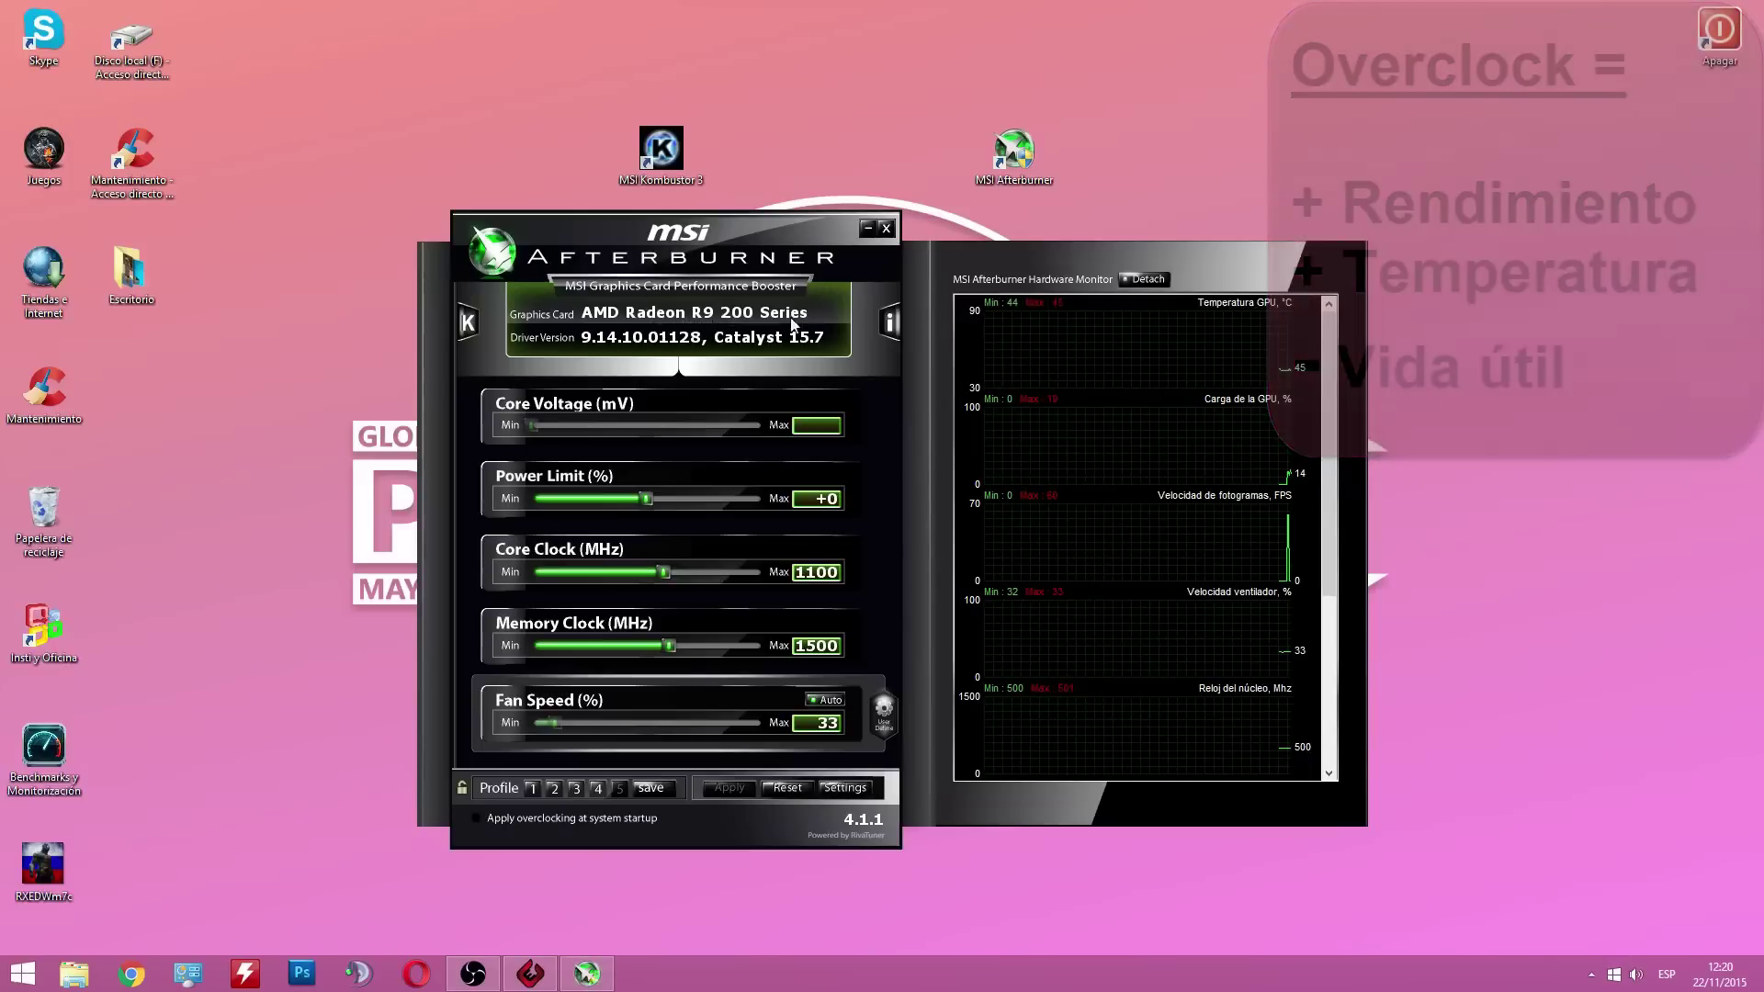
left_click_drag(713, 235, 685, 233)
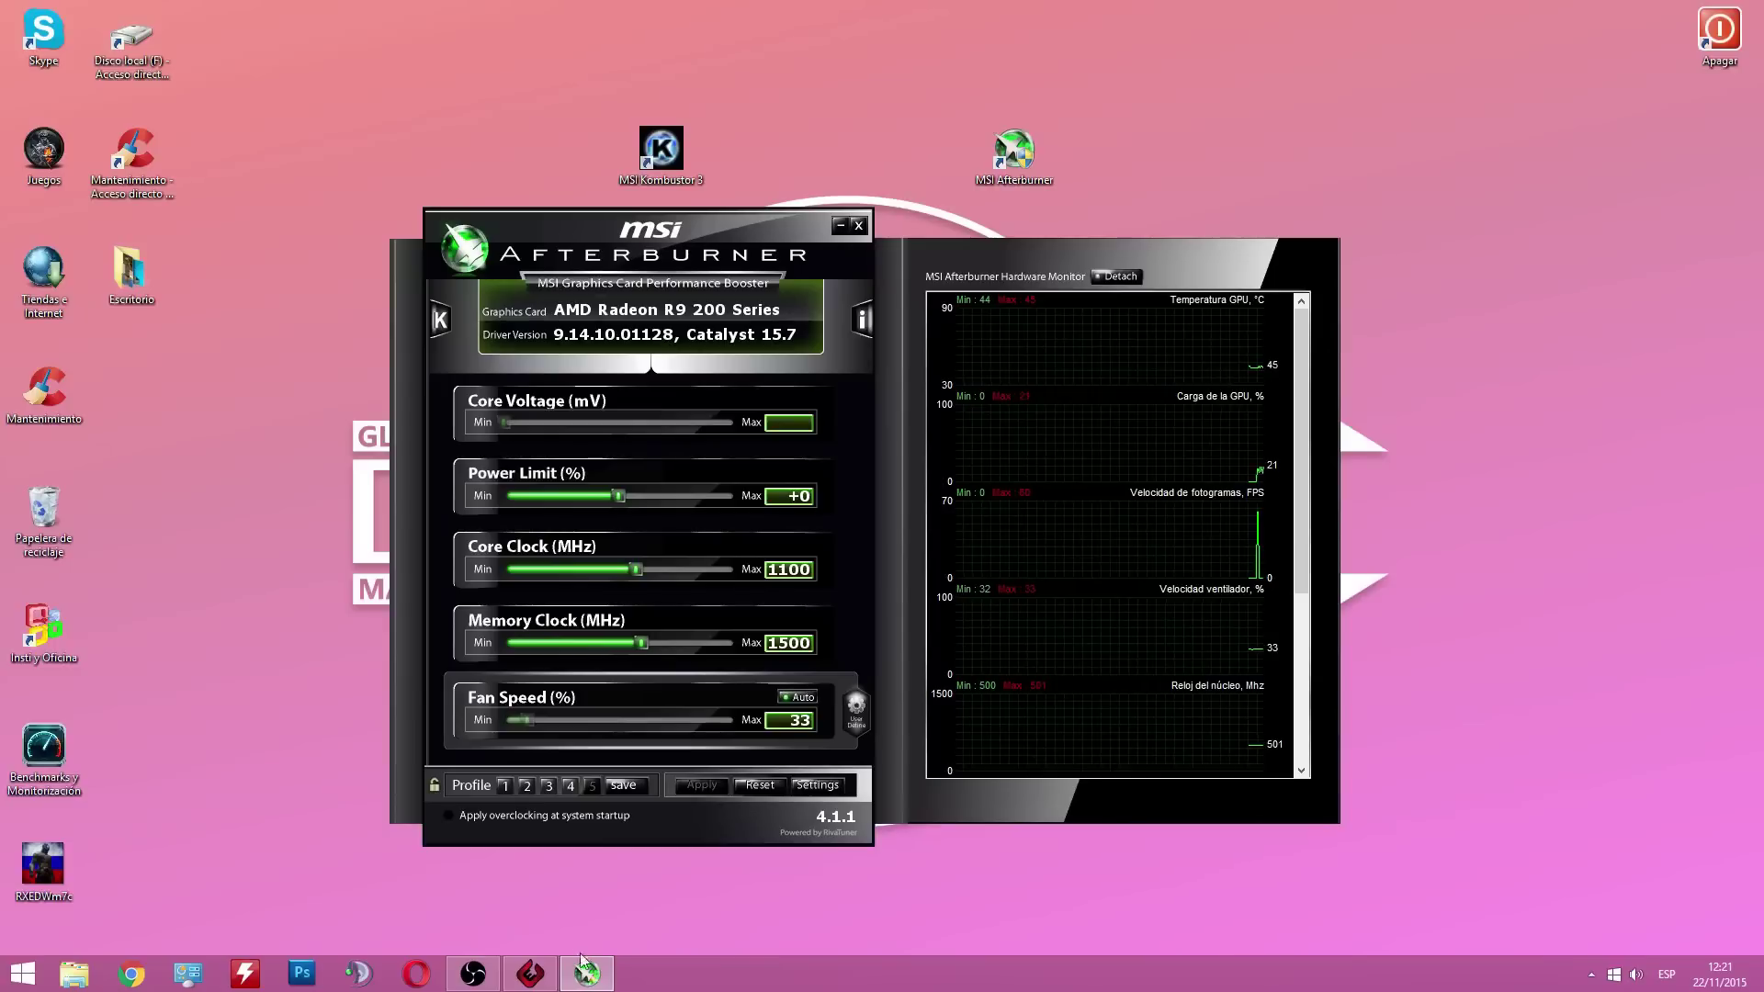
Switch to AMD Gaming Evolved to check the graphics driver's update status, and minimize it.
left_click(530, 973)
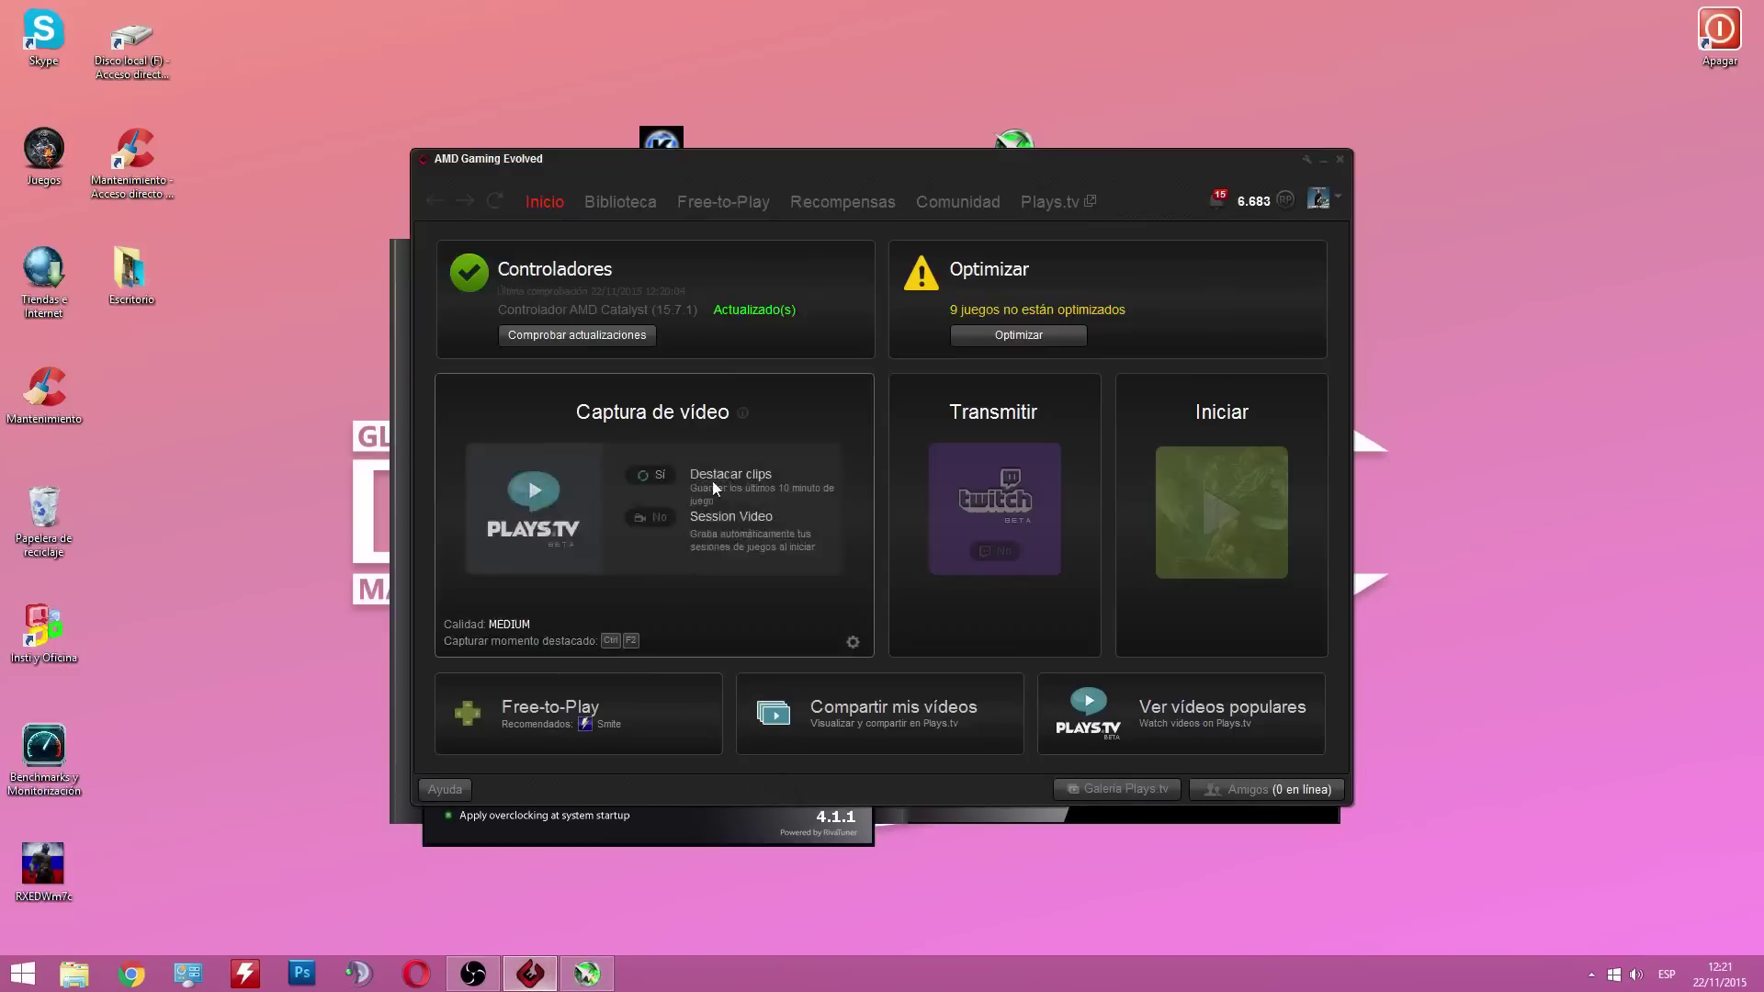
left_click_drag(631, 169, 752, 290)
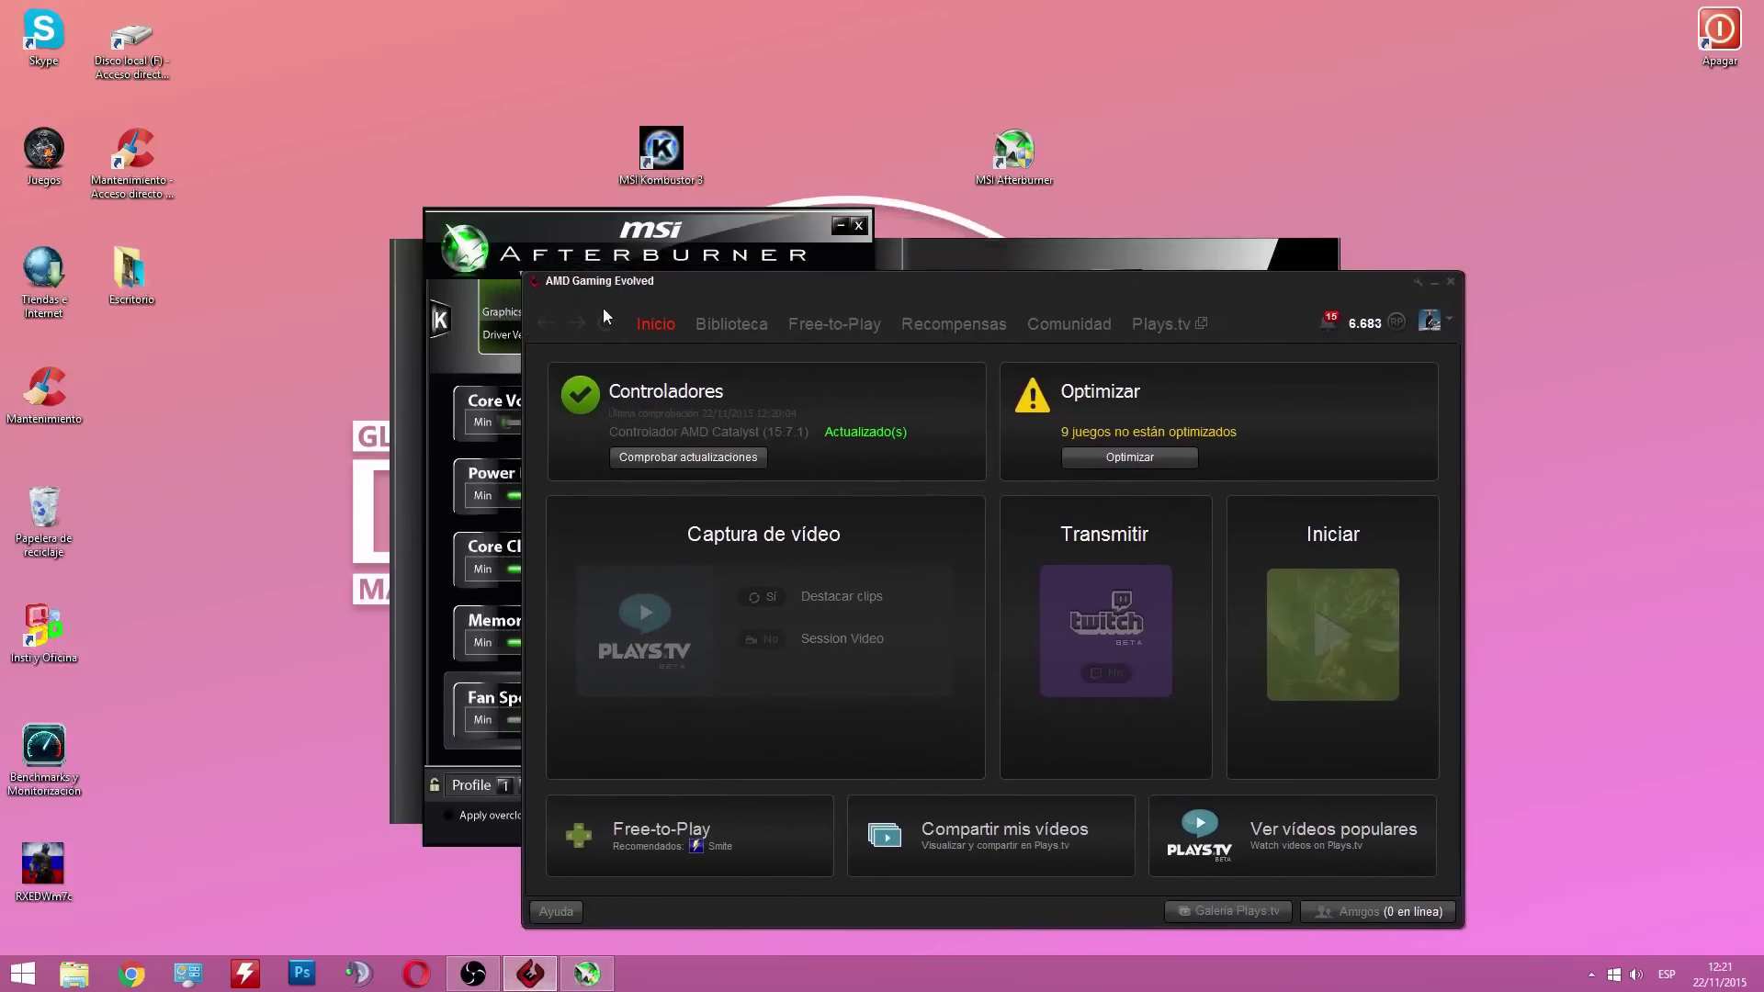
left_click_drag(892, 297, 770, 297)
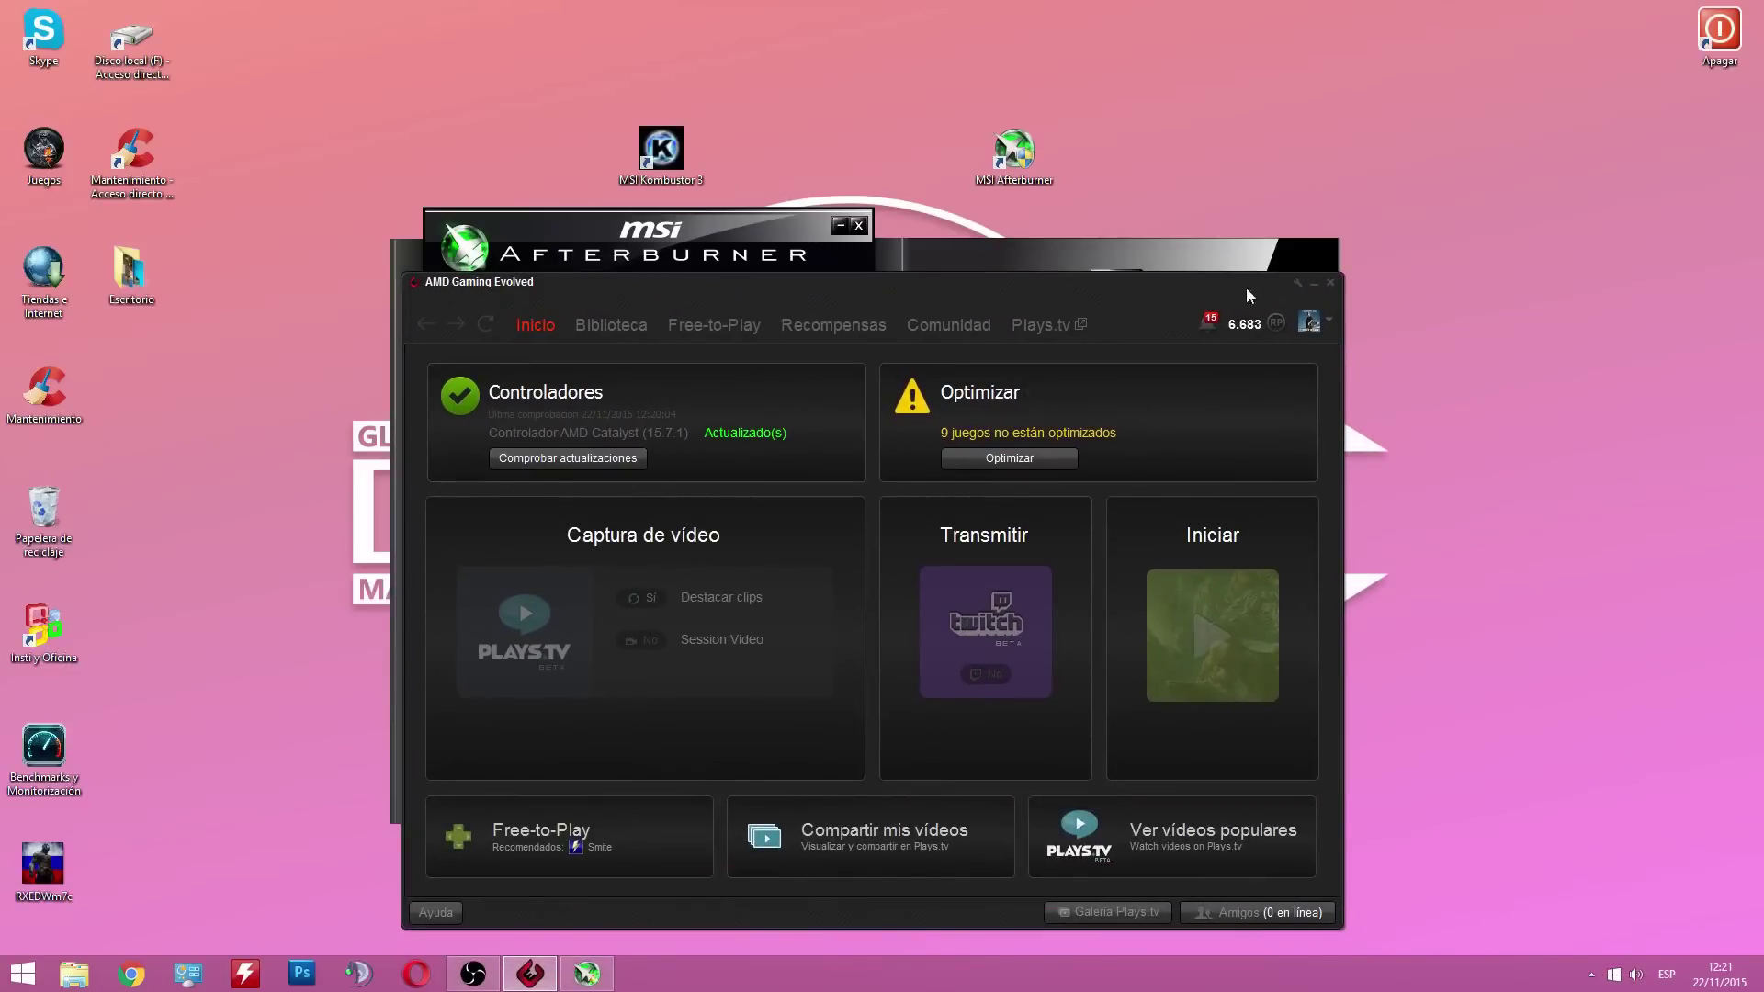
left_click(1315, 286)
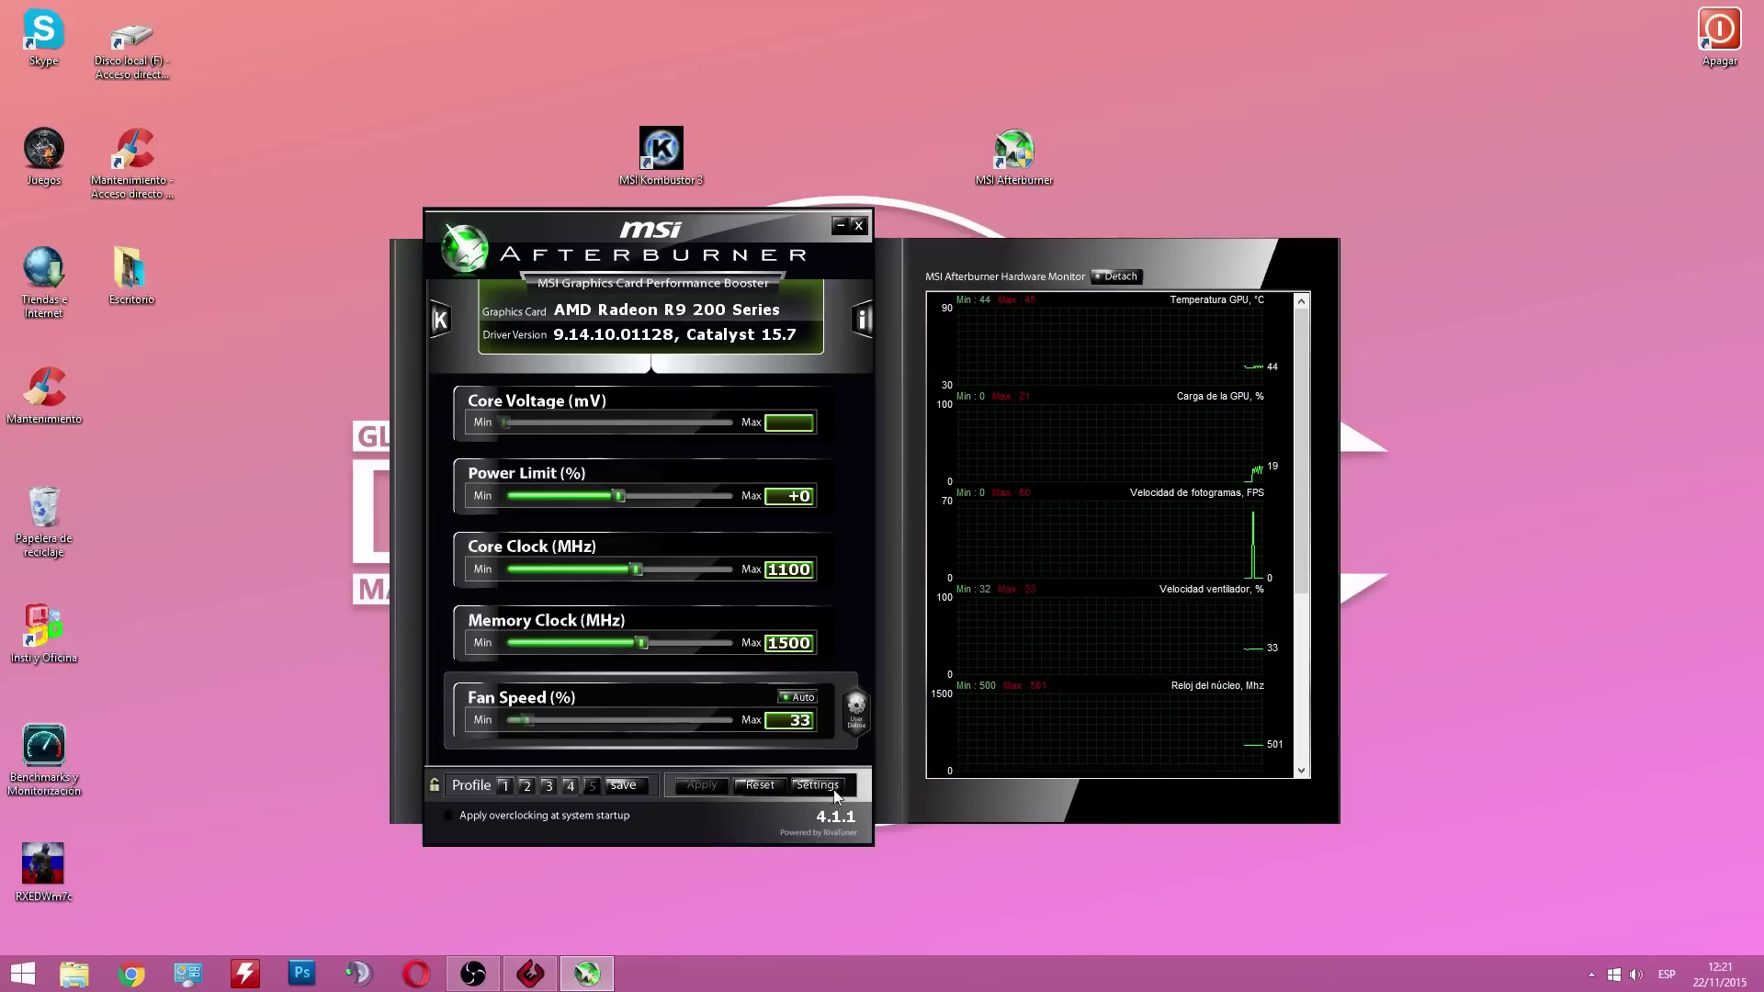
Enable the user-defined program for automatic fan control in the fan properties and inspect the speed curve.
left_click(818, 785)
left_click(487, 266)
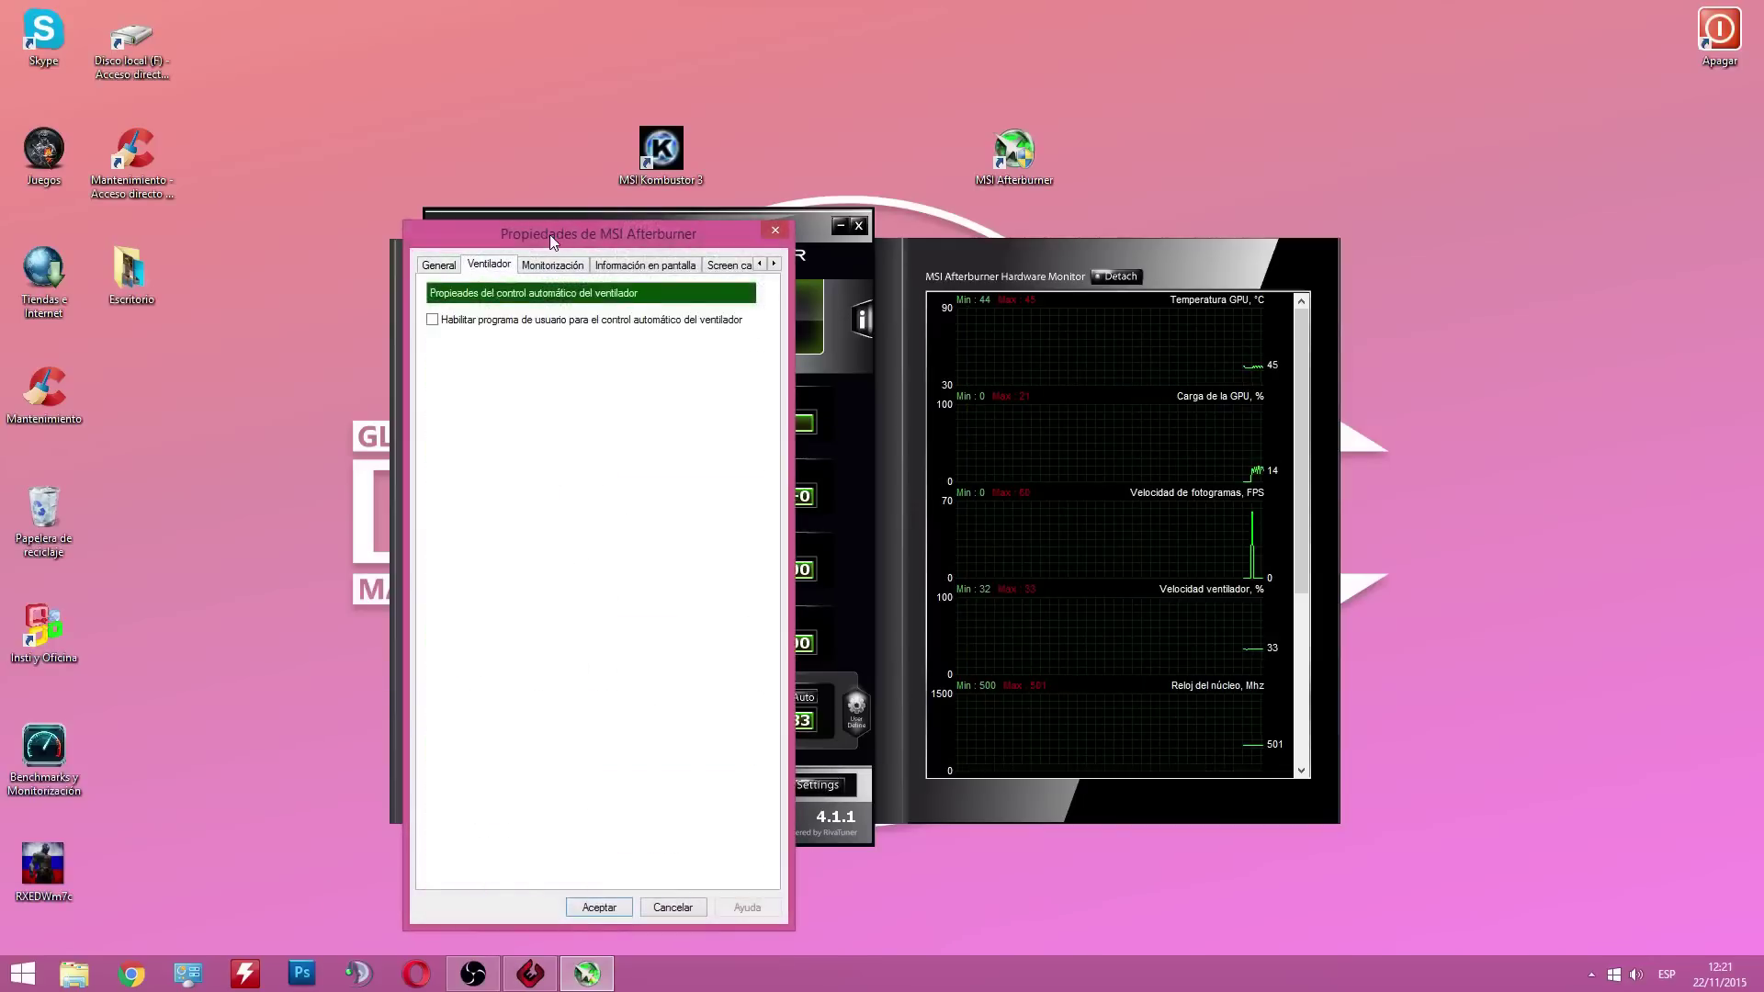
left_click(522, 320)
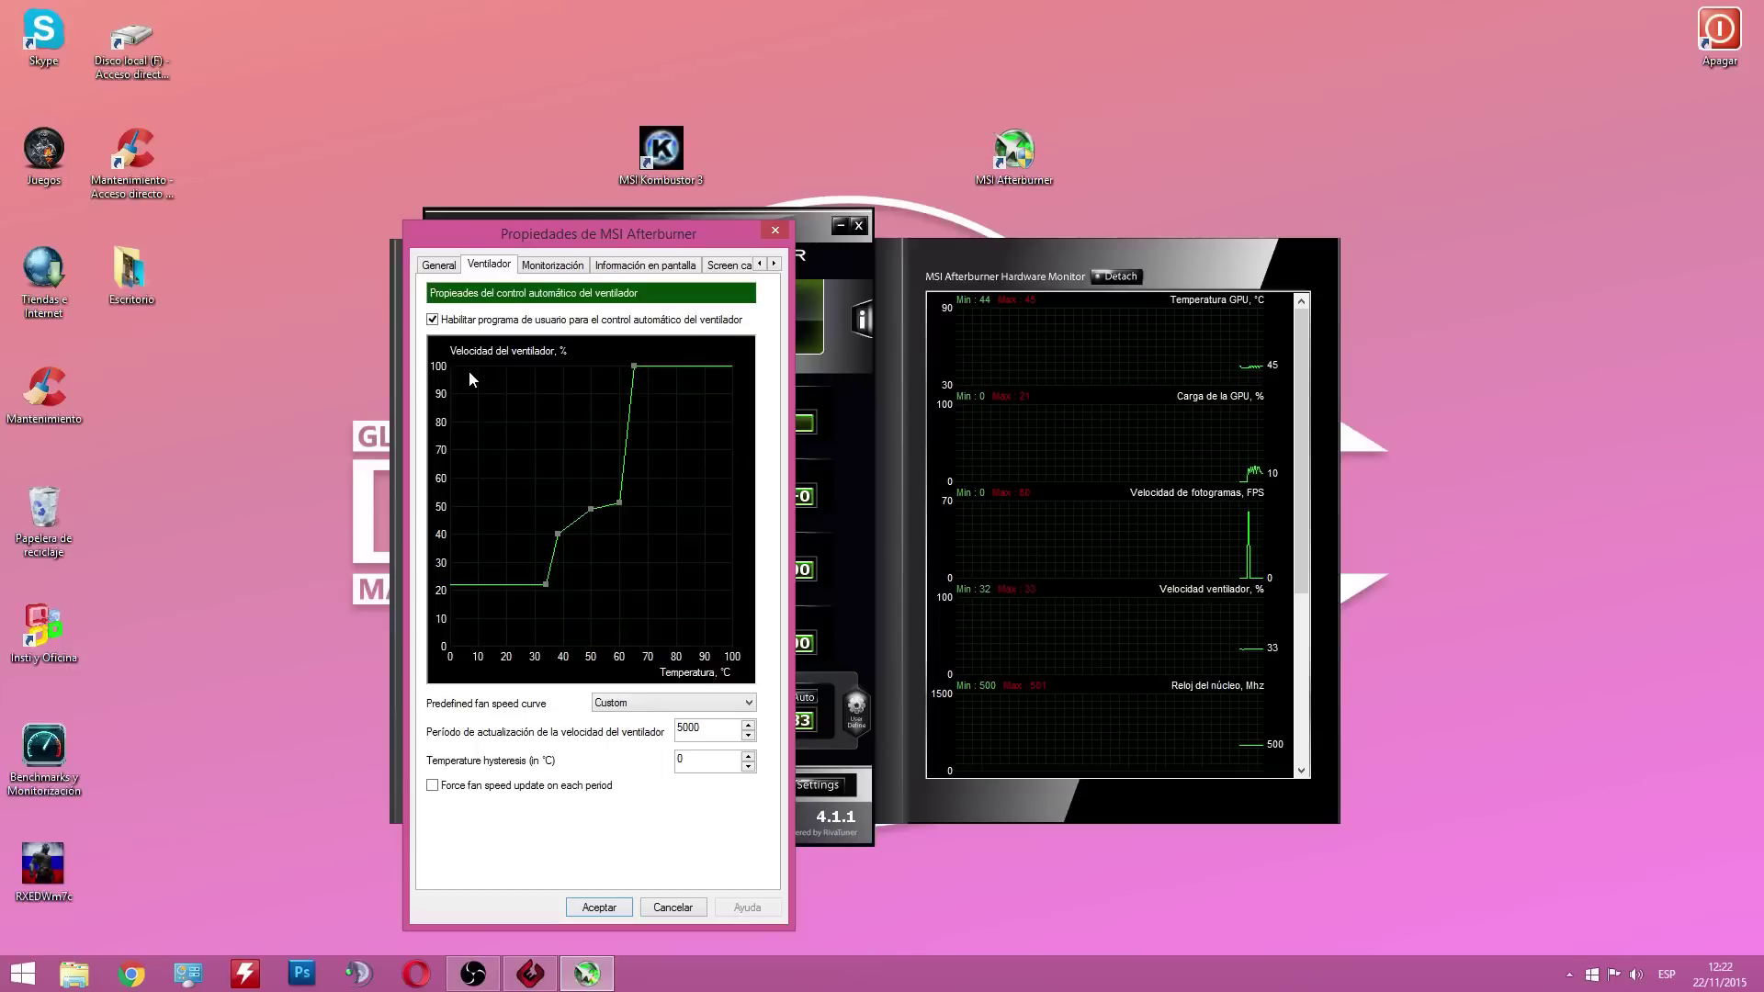
mouse_move(708, 229)
left_mouse_down()
mouse_move(412, 204)
mouse_move(340, 170)
mouse_move(687, 182)
mouse_move(733, 207)
left_mouse_up()
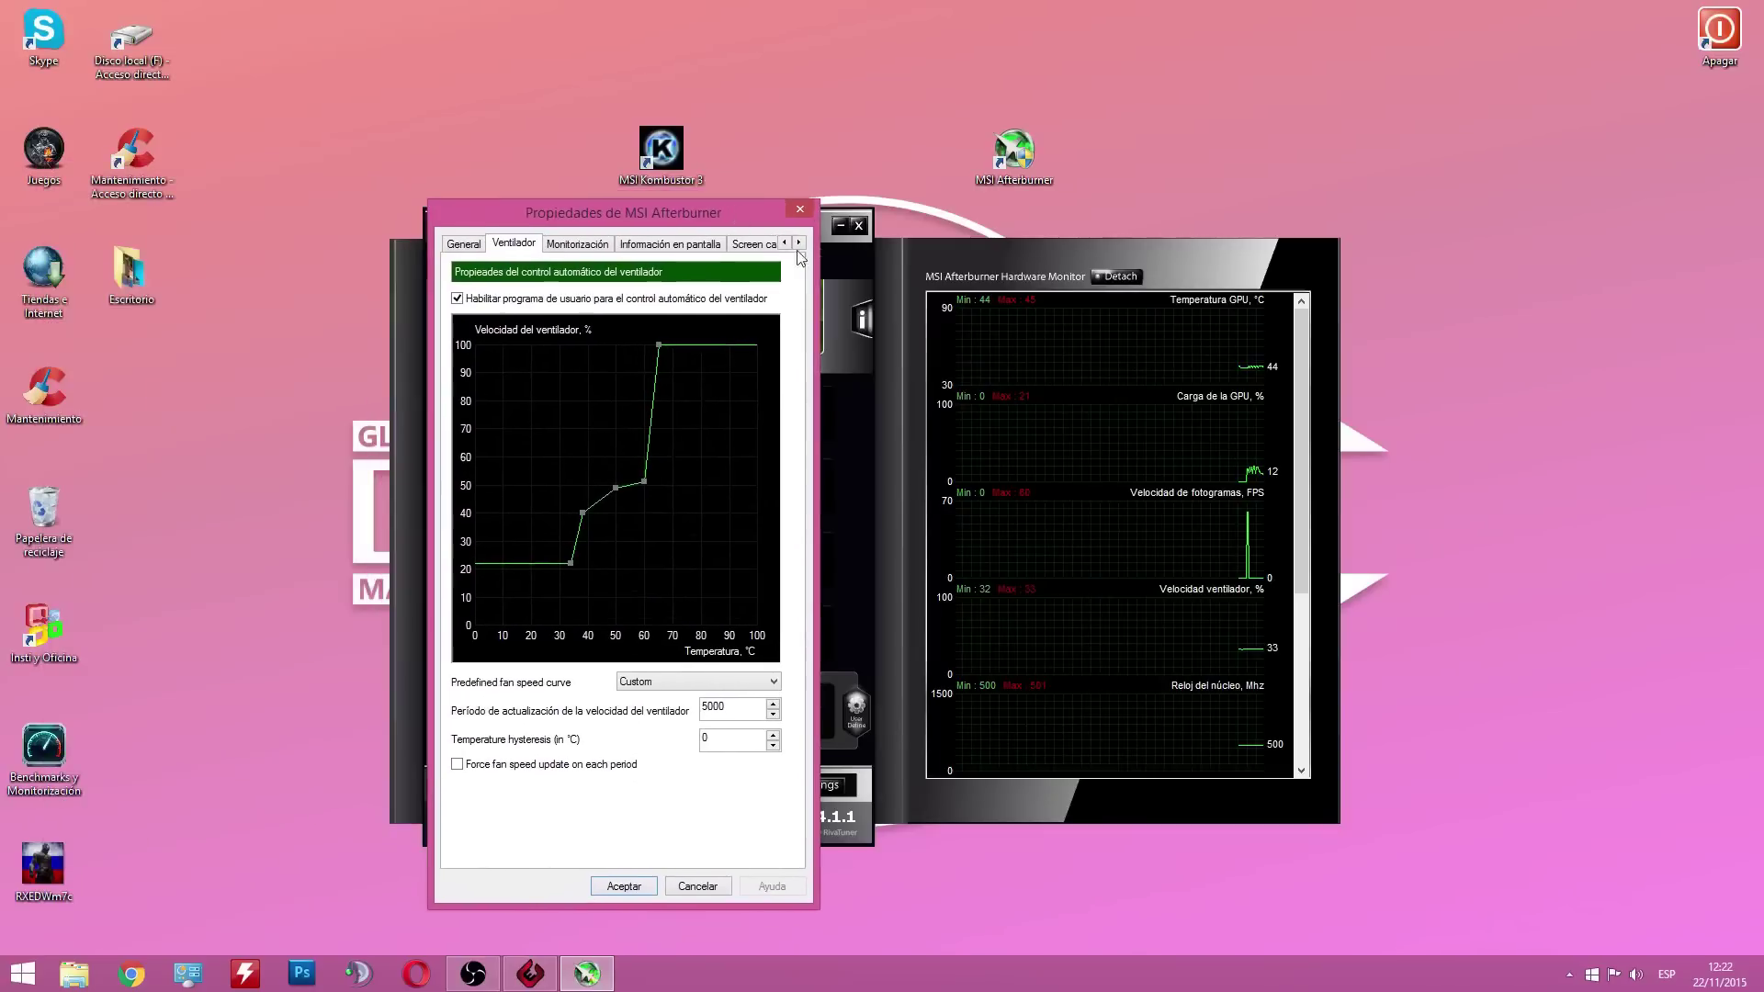
left_click(659, 347)
mouse_move(664, 345)
left_mouse_down()
mouse_move(707, 344)
mouse_move(664, 347)
left_mouse_up()
Review the available skins in the user interface properties and close the properties dialog without changing the skin.
left_click(798, 242)
left_click(797, 243)
left_click(797, 242)
left_click(797, 242)
left_click(666, 246)
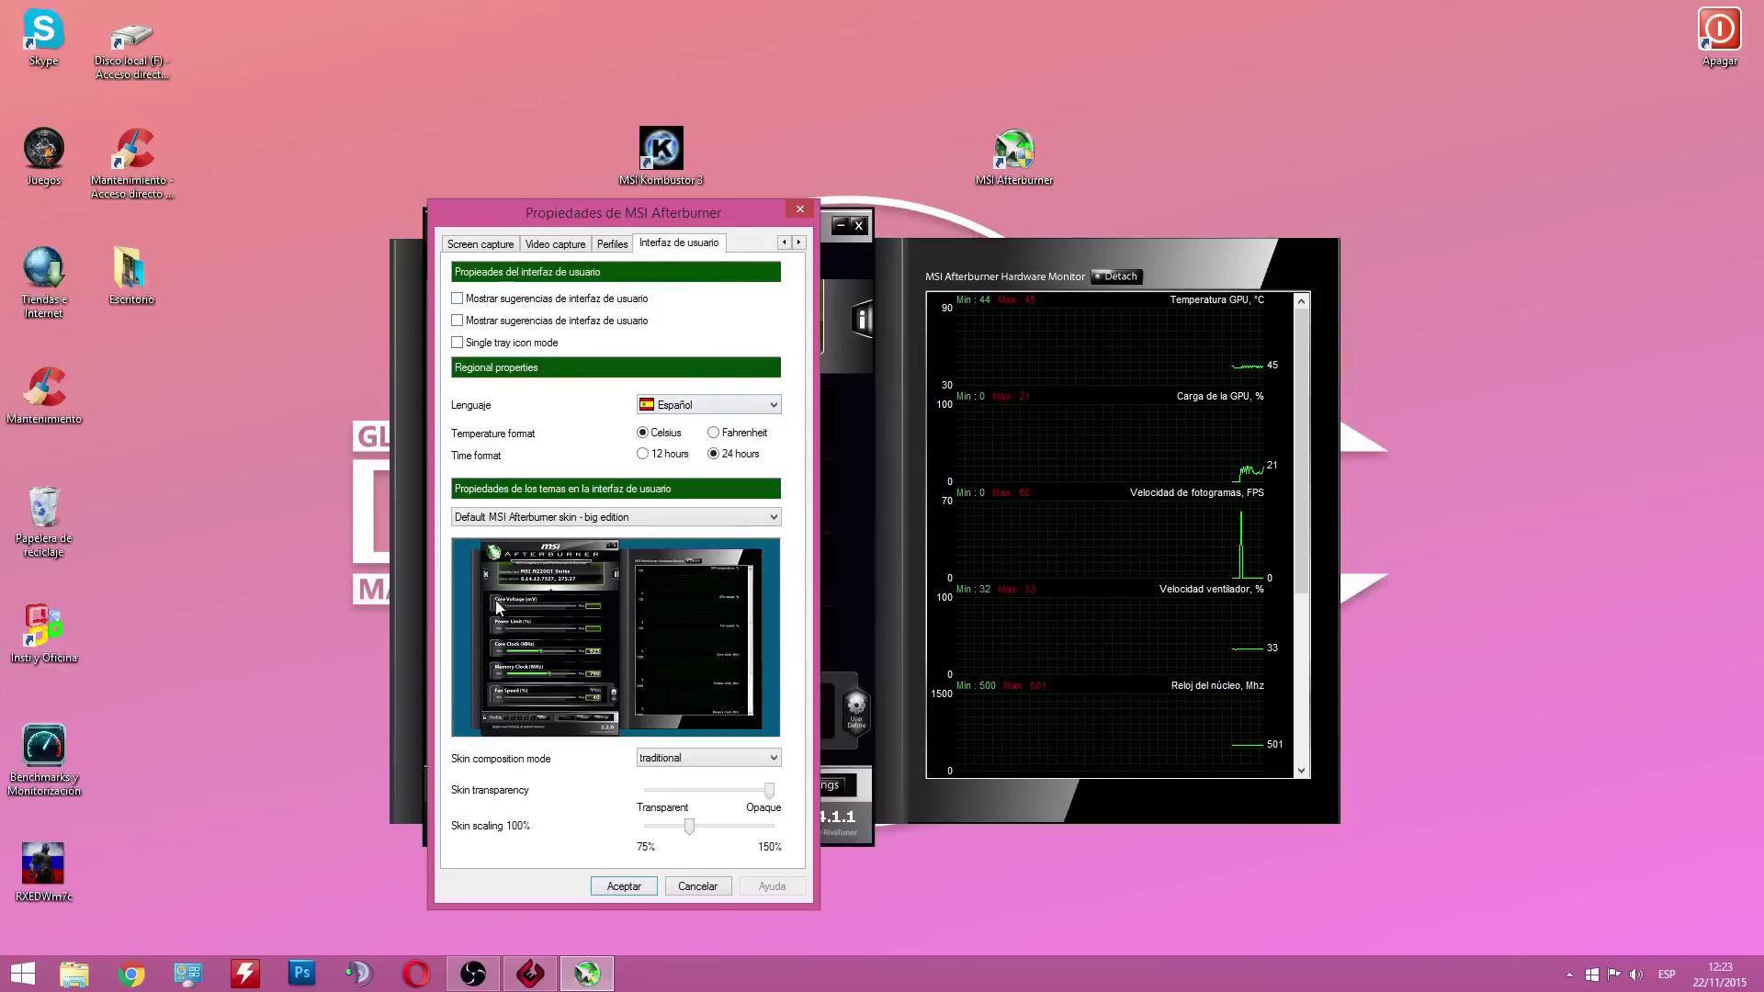
left_click(587, 516)
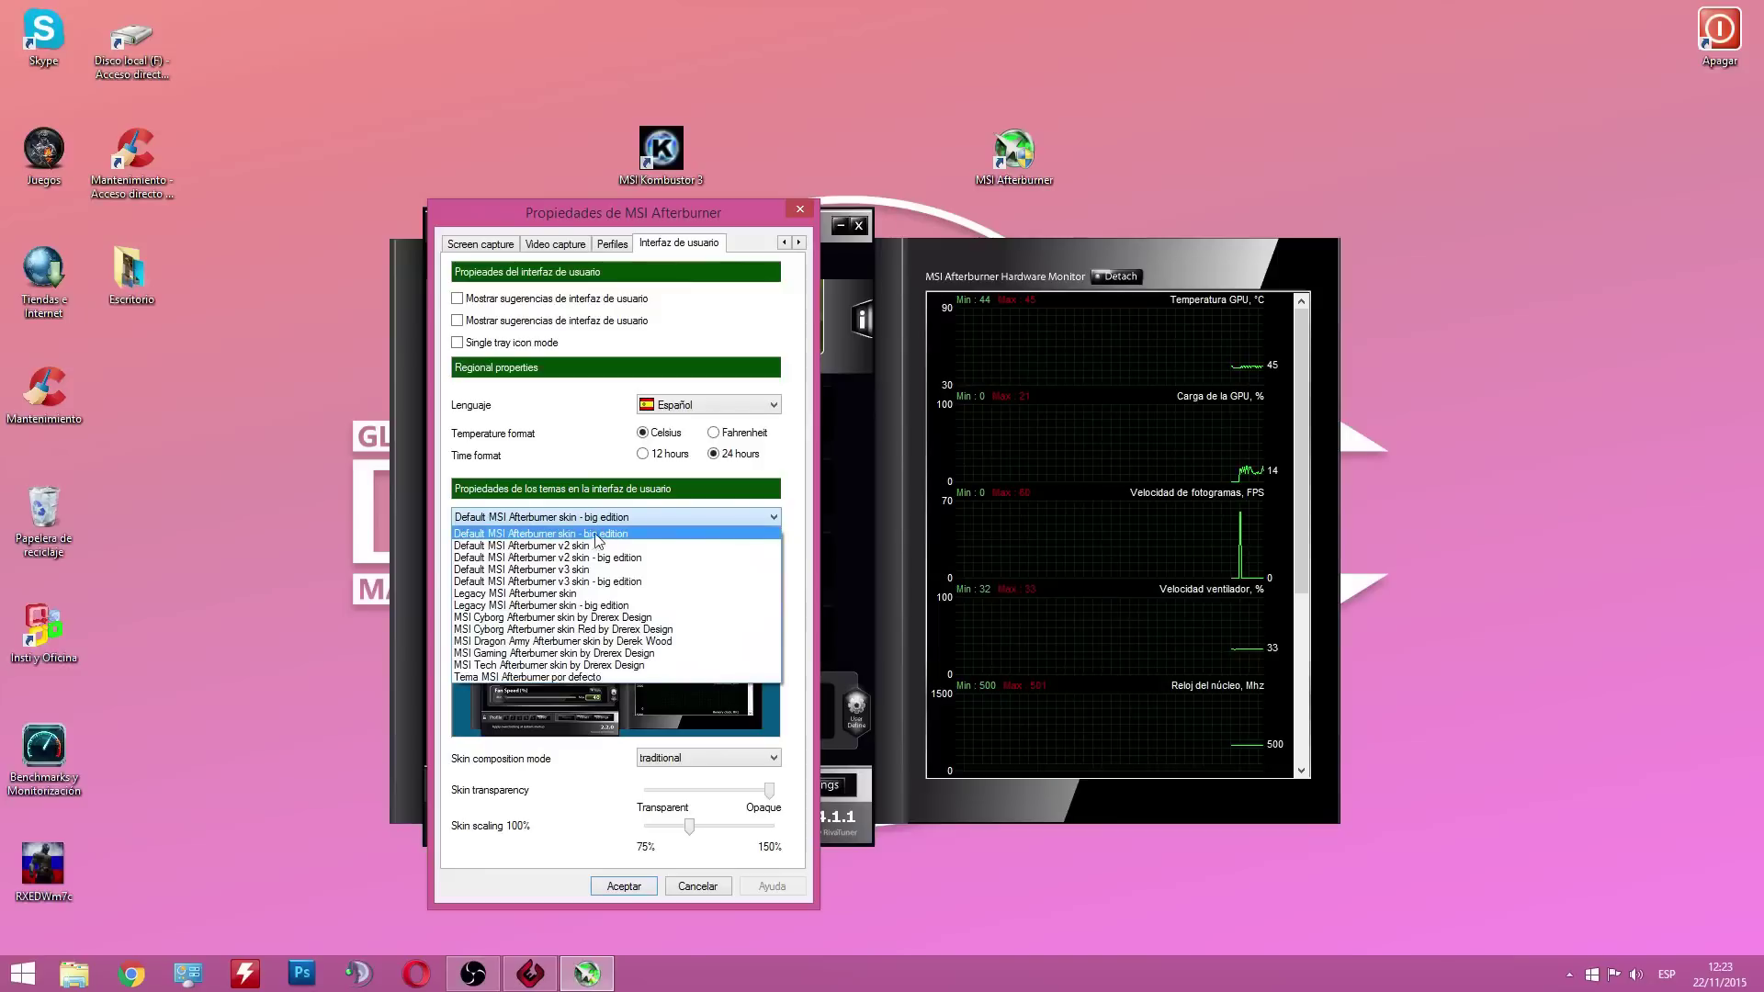
left_click(682, 523)
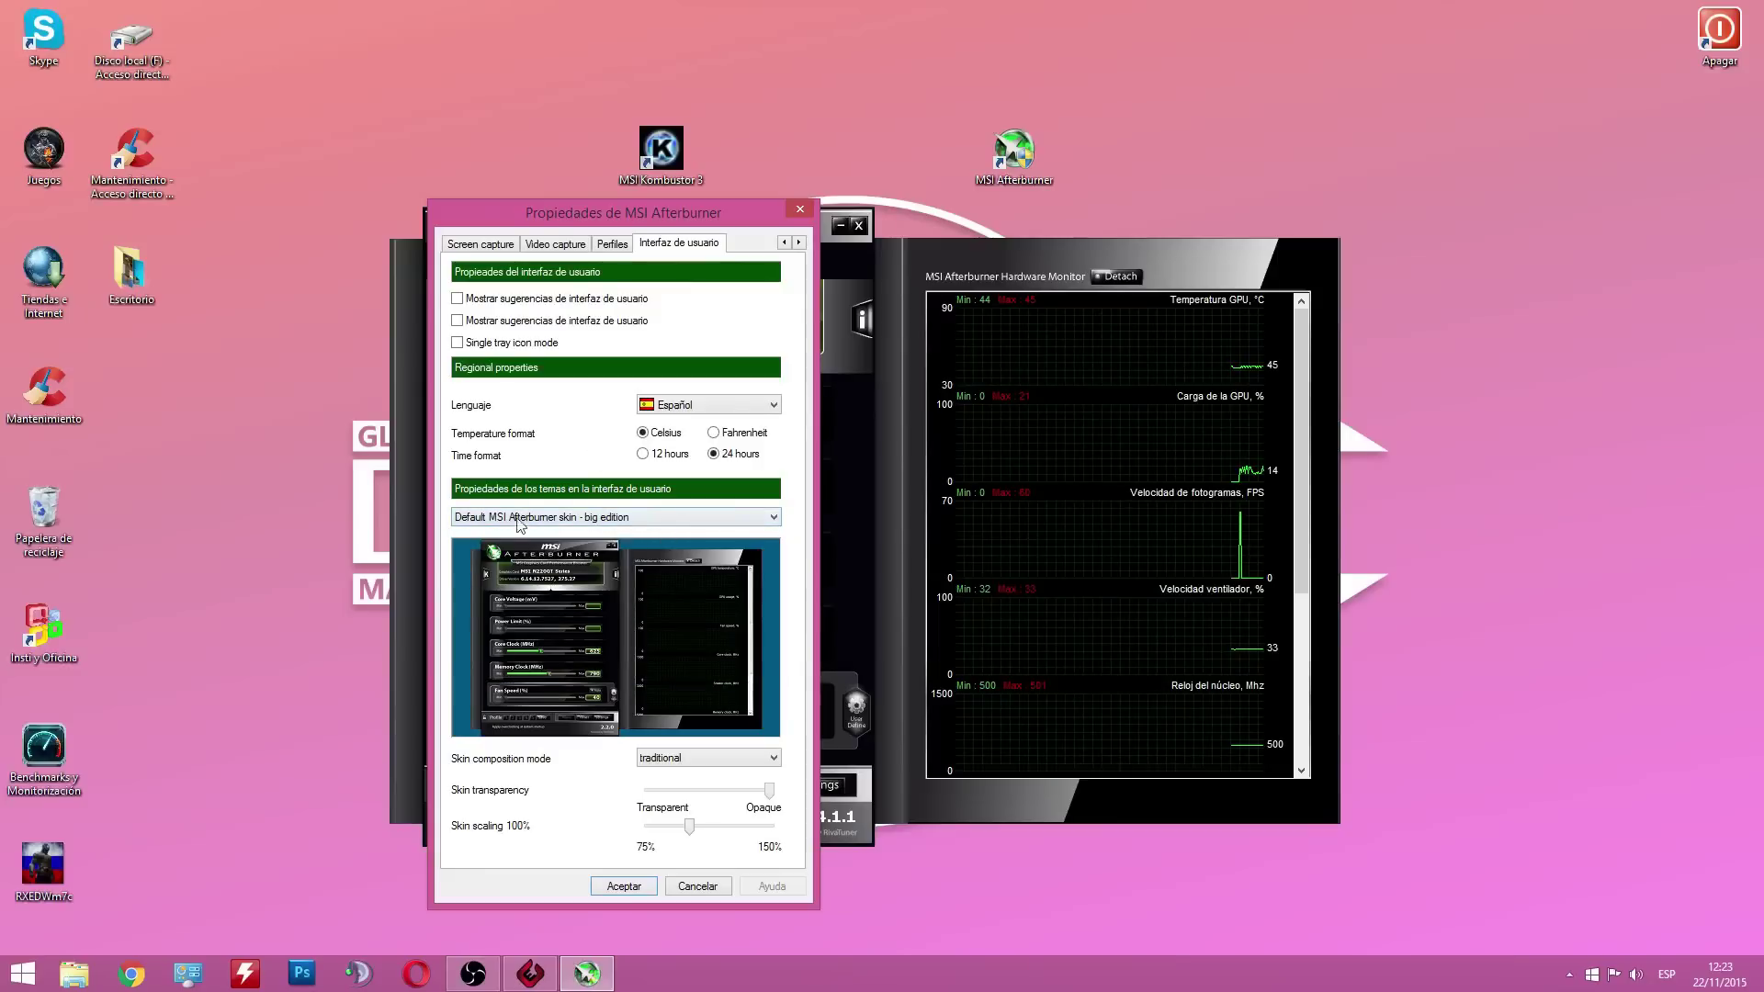
left_click(801, 215)
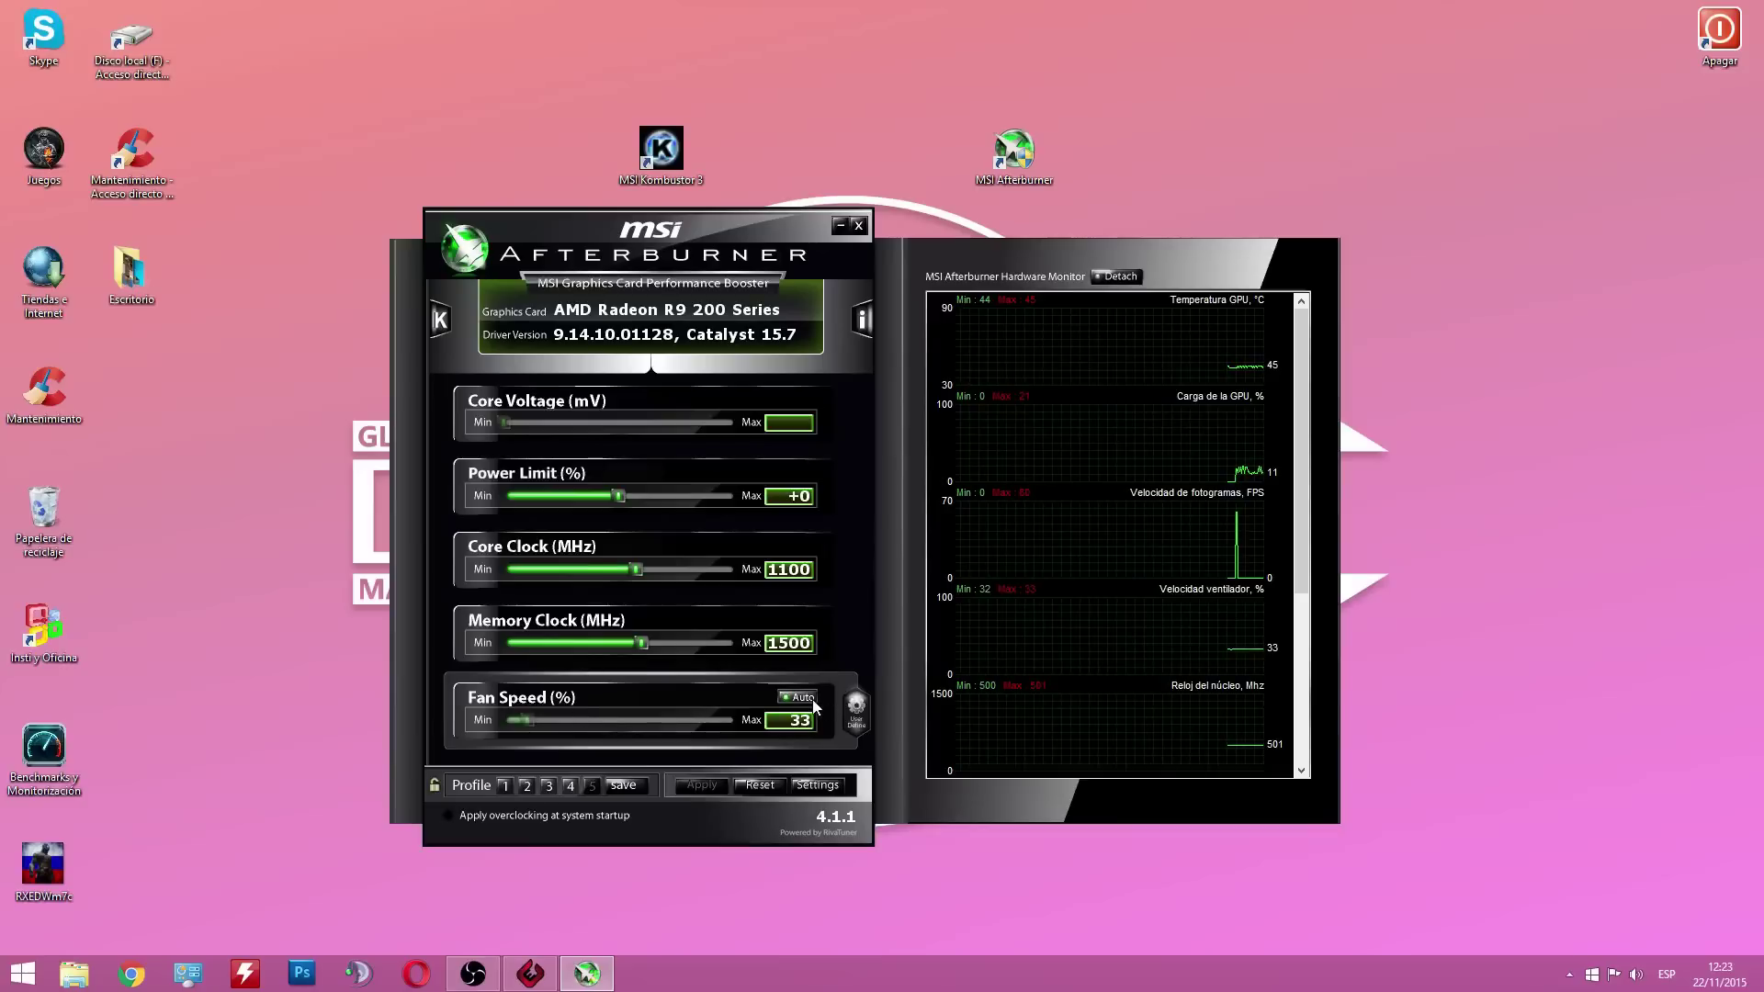
Run the fan at a manual speed of 100 % and return it to automatic control.
left_click(528, 721)
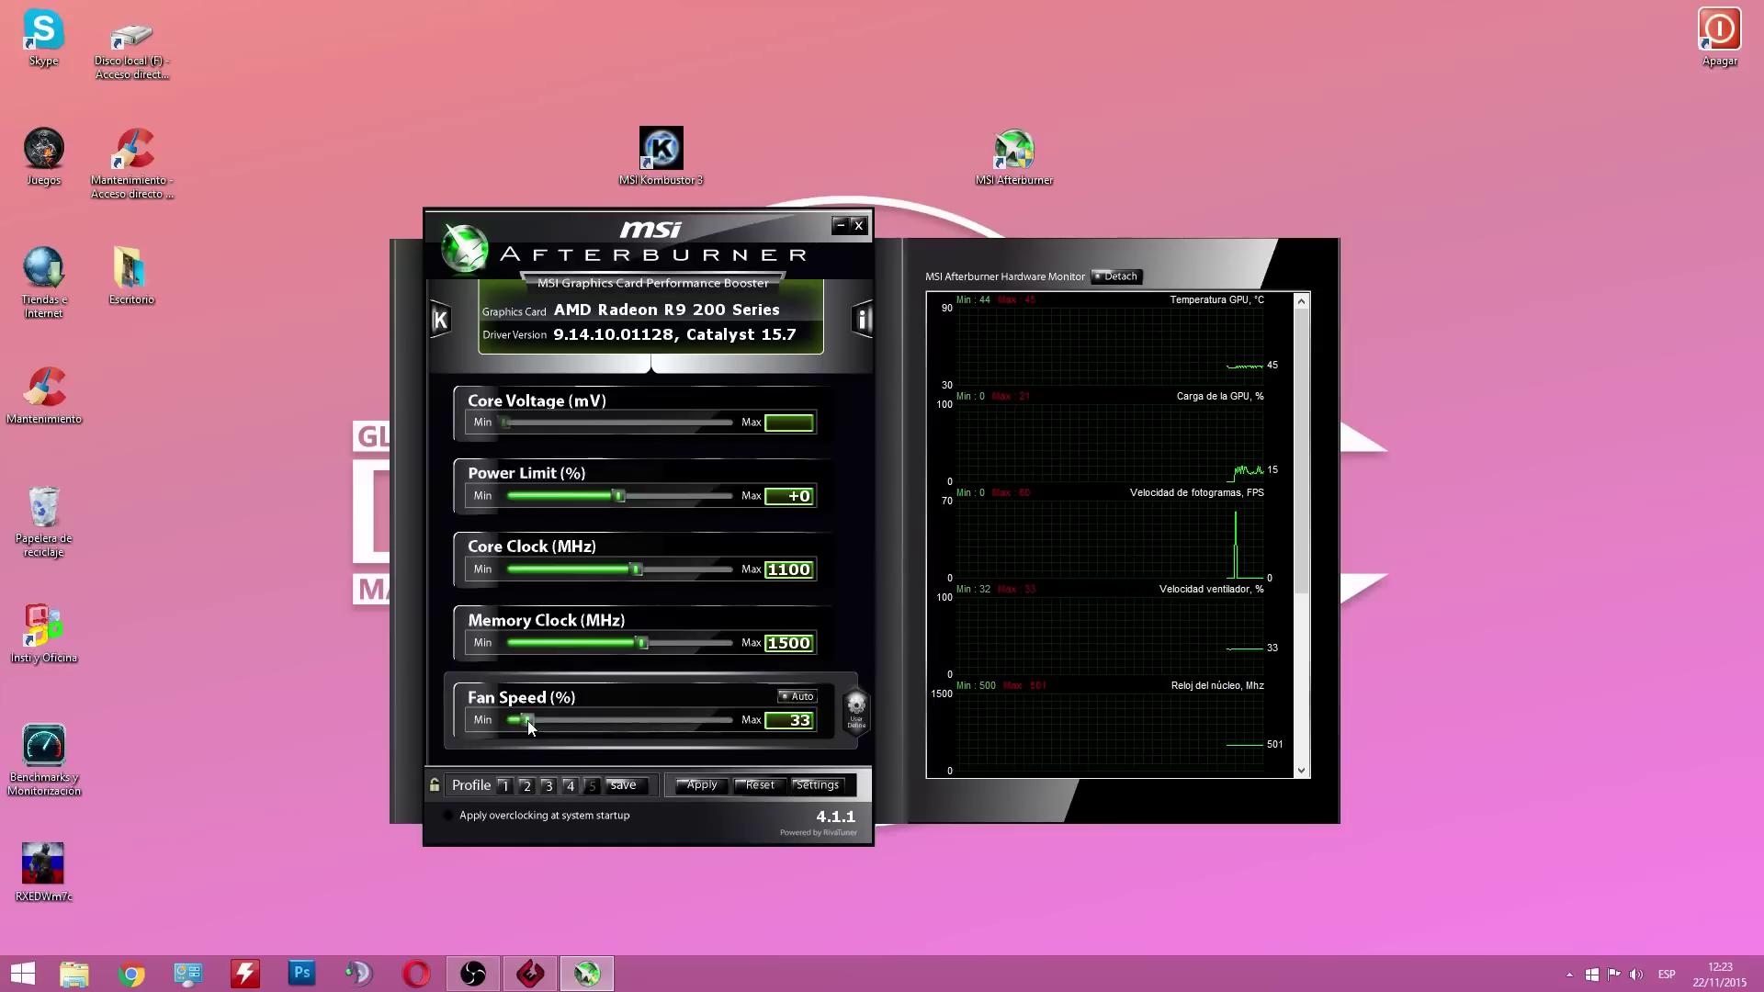
left_click_drag(527, 721, 915, 735)
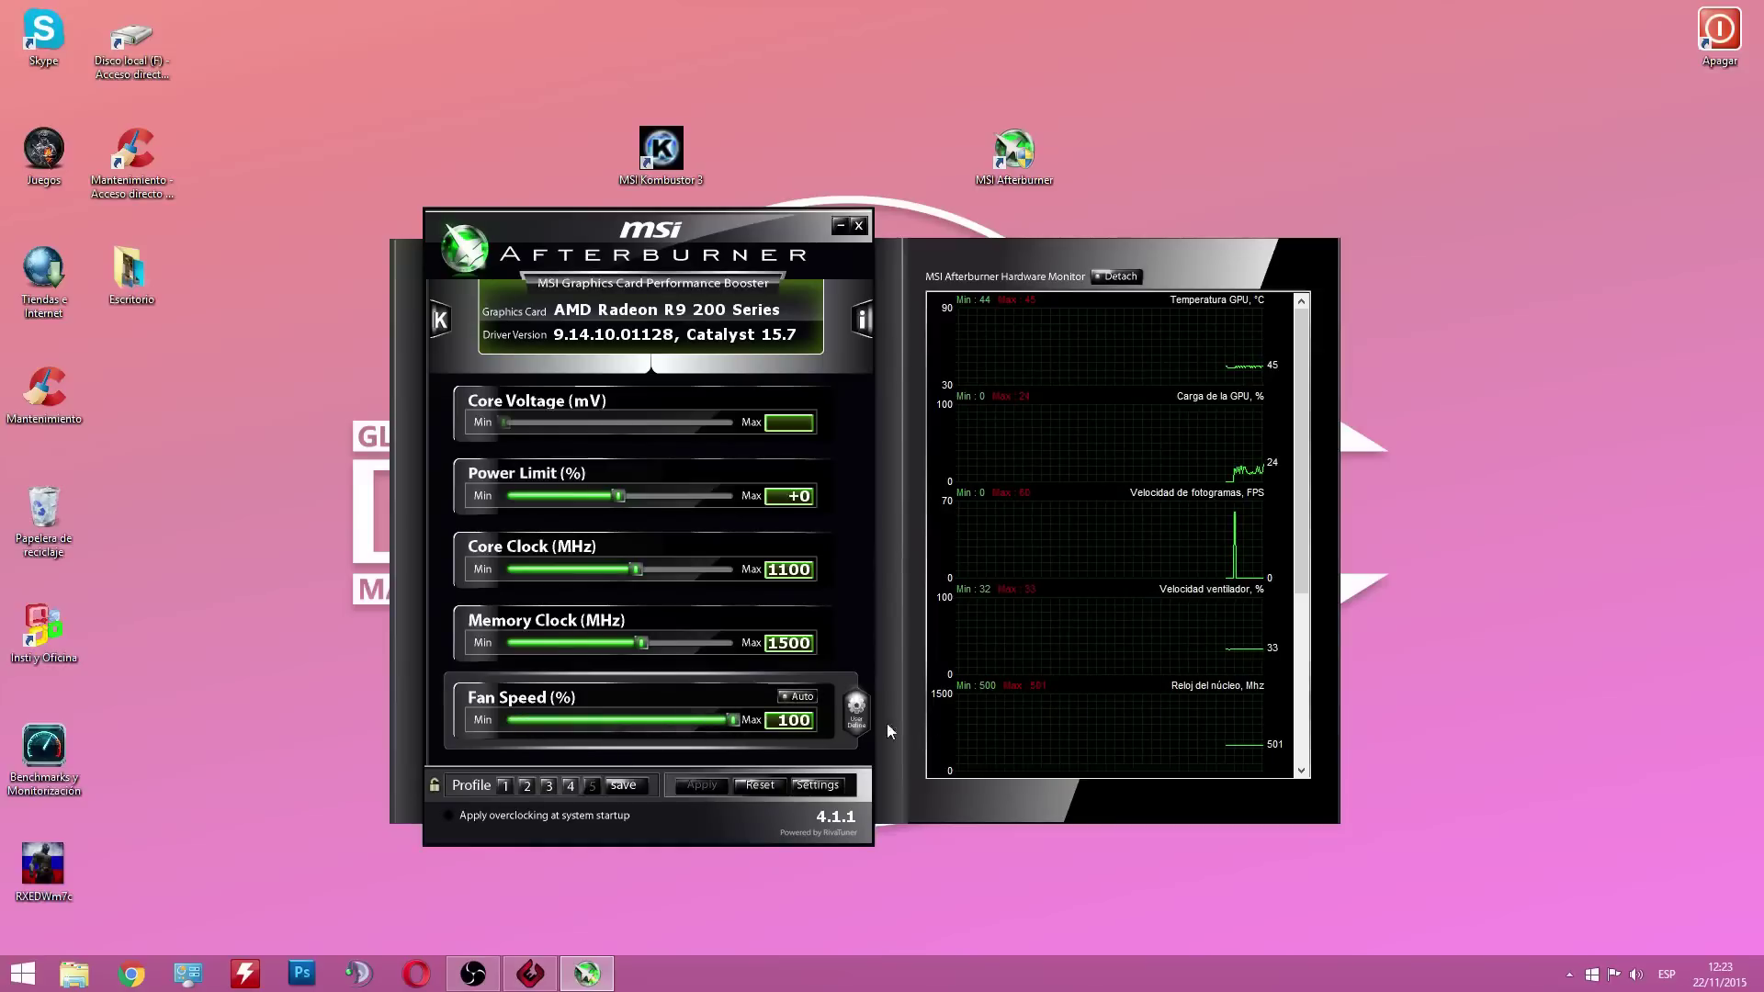
left_click_drag(1312, 543, 1301, 546)
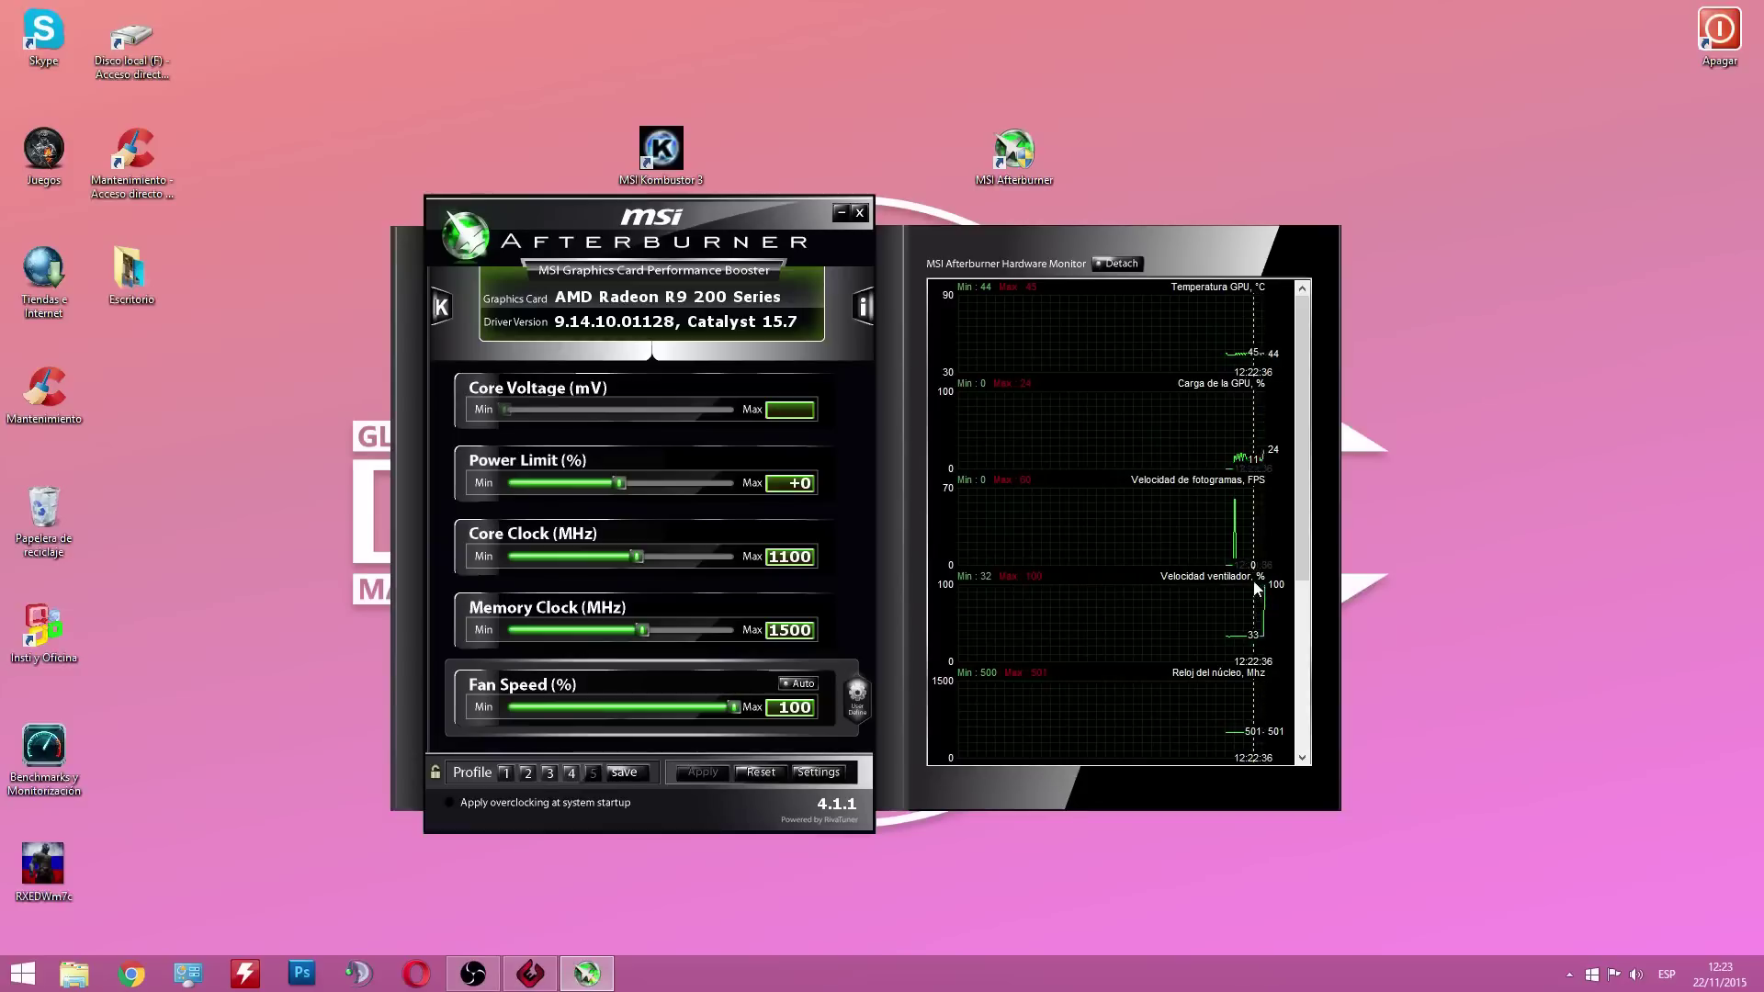
left_click(797, 684)
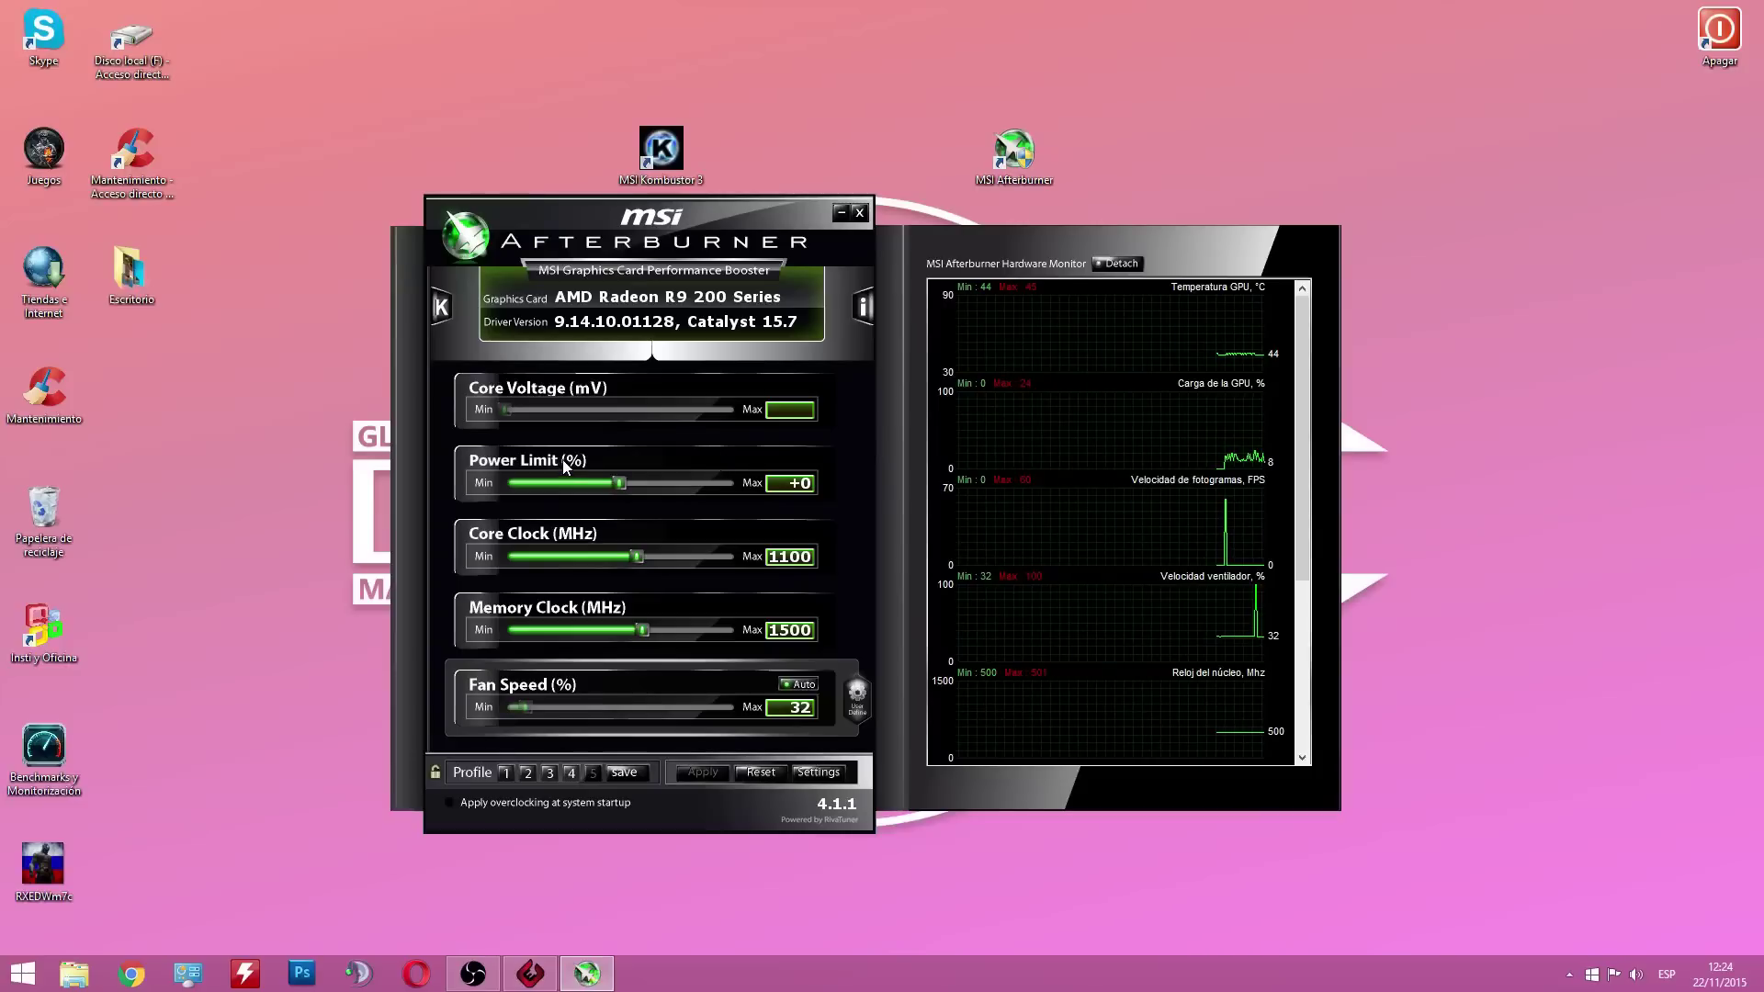
Compare the clock settings of saved profiles 1, 2 and 3, finishing with profile 2 loaded.
left_click(511, 774)
left_click(548, 773)
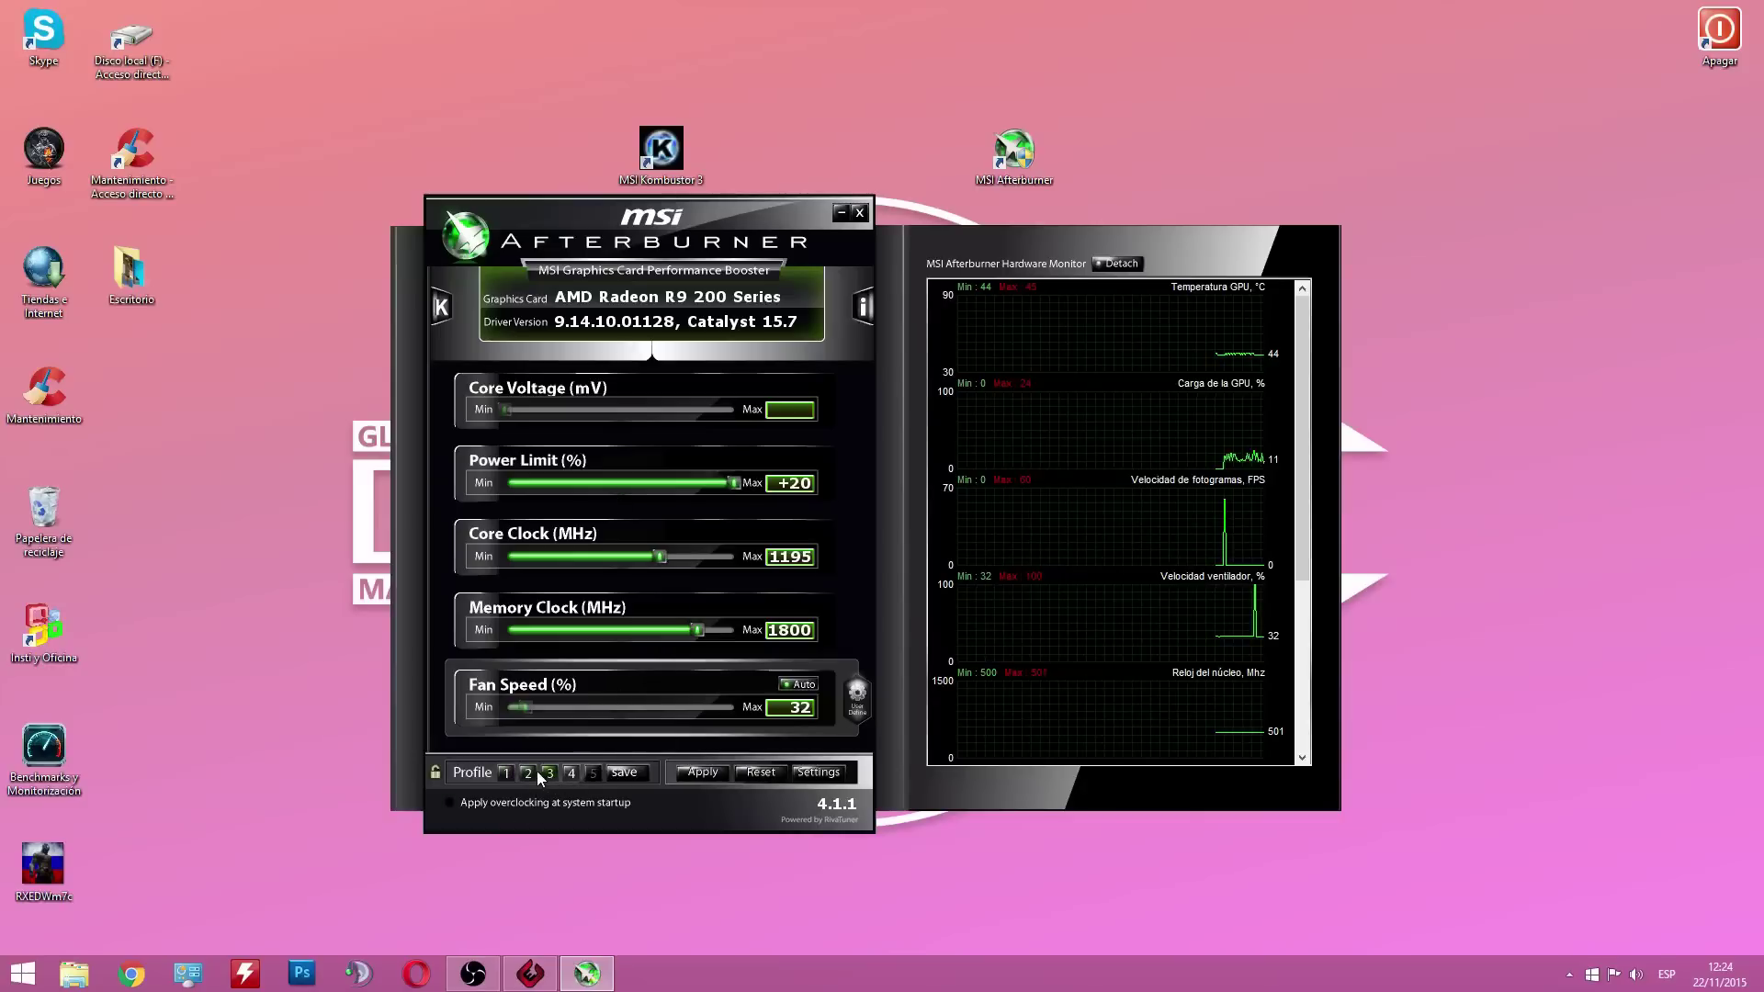
left_click(503, 774)
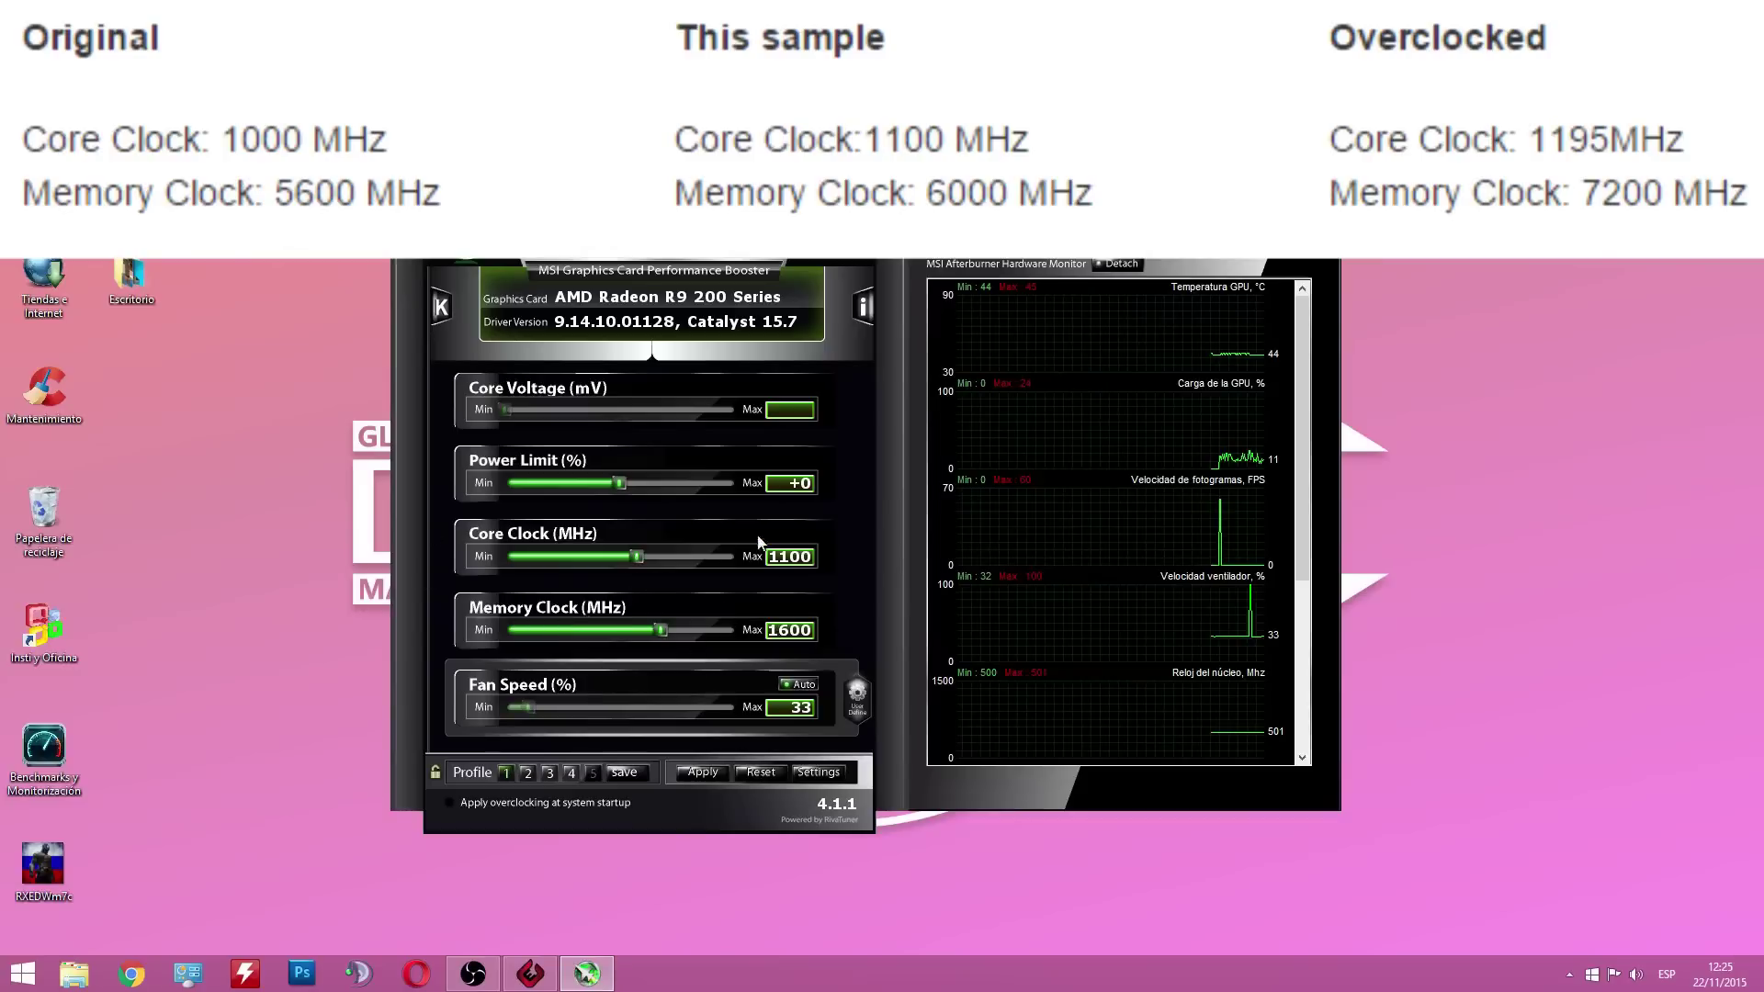
left_click(526, 773)
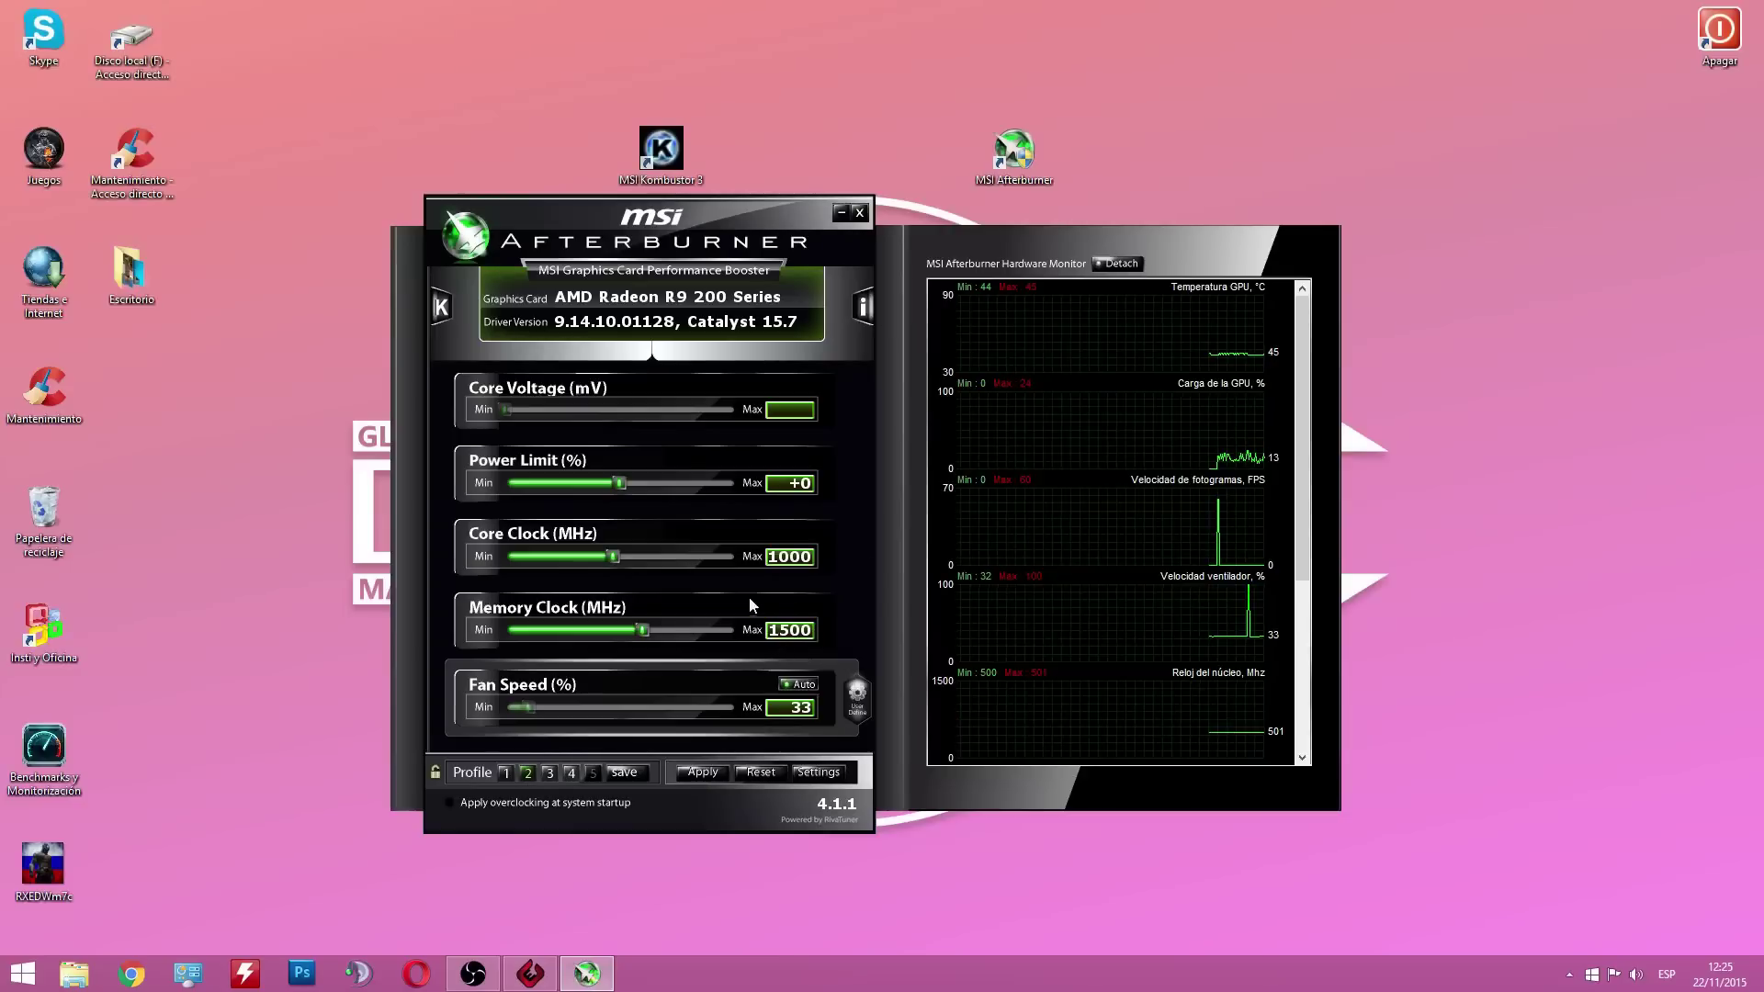
left_click(506, 774)
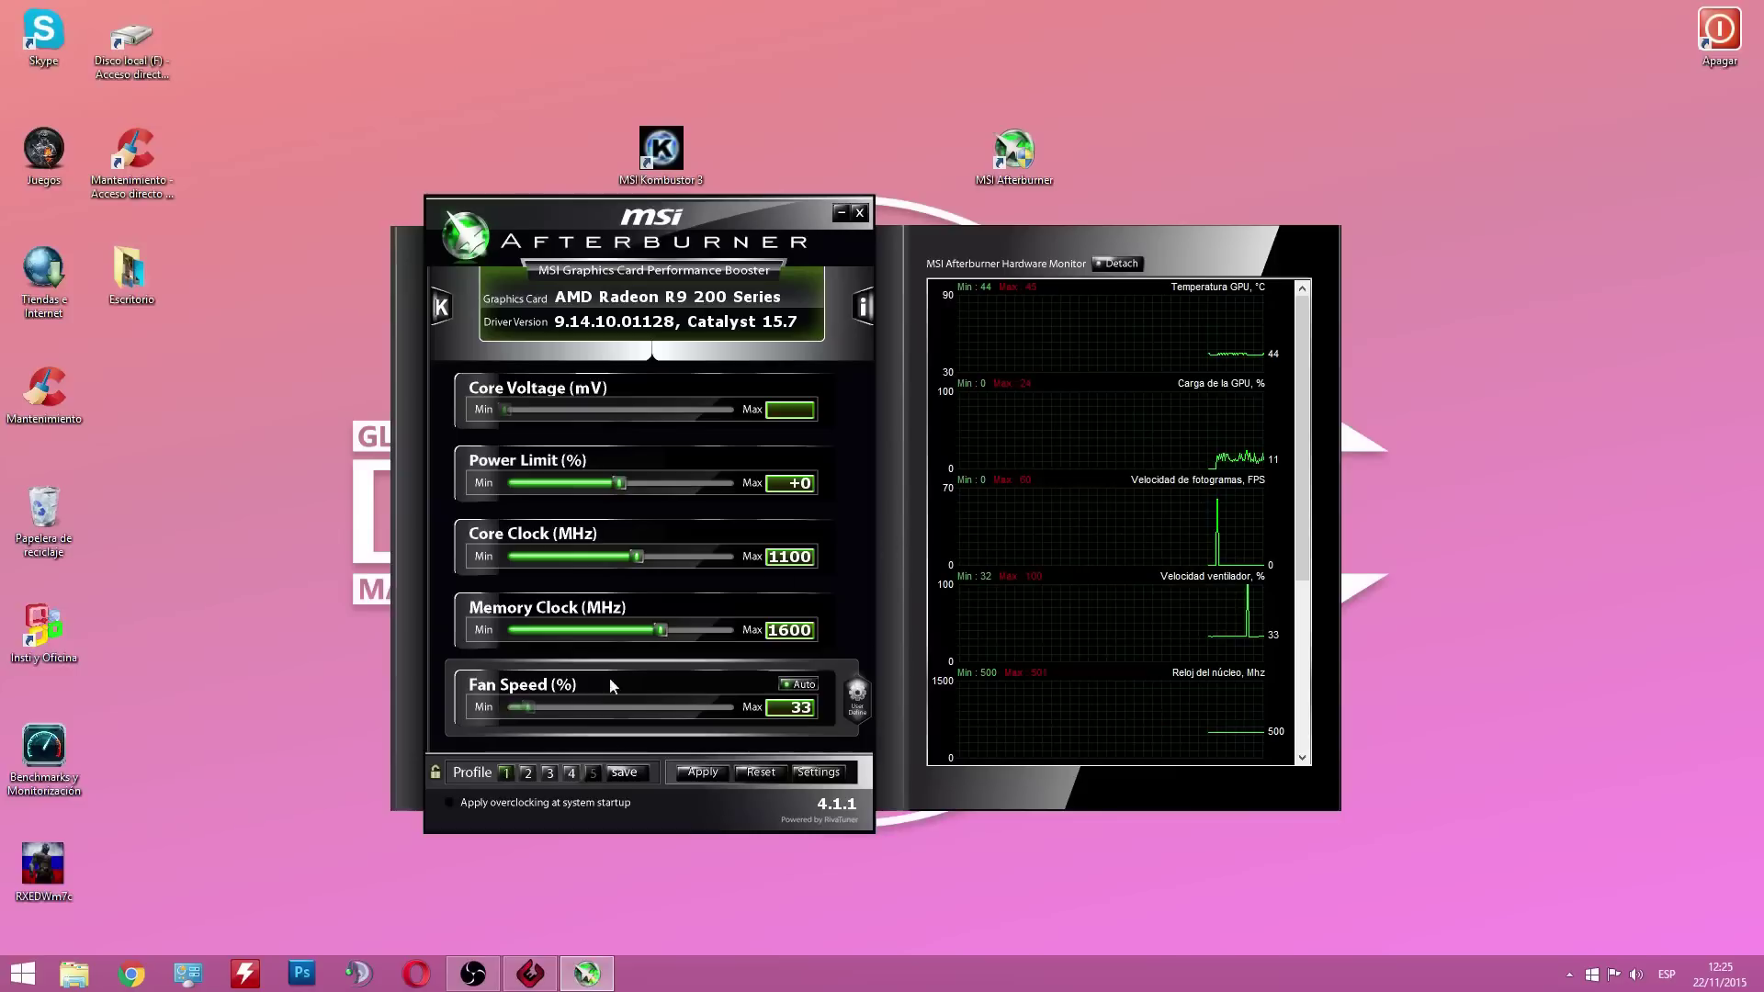
left_click(527, 777)
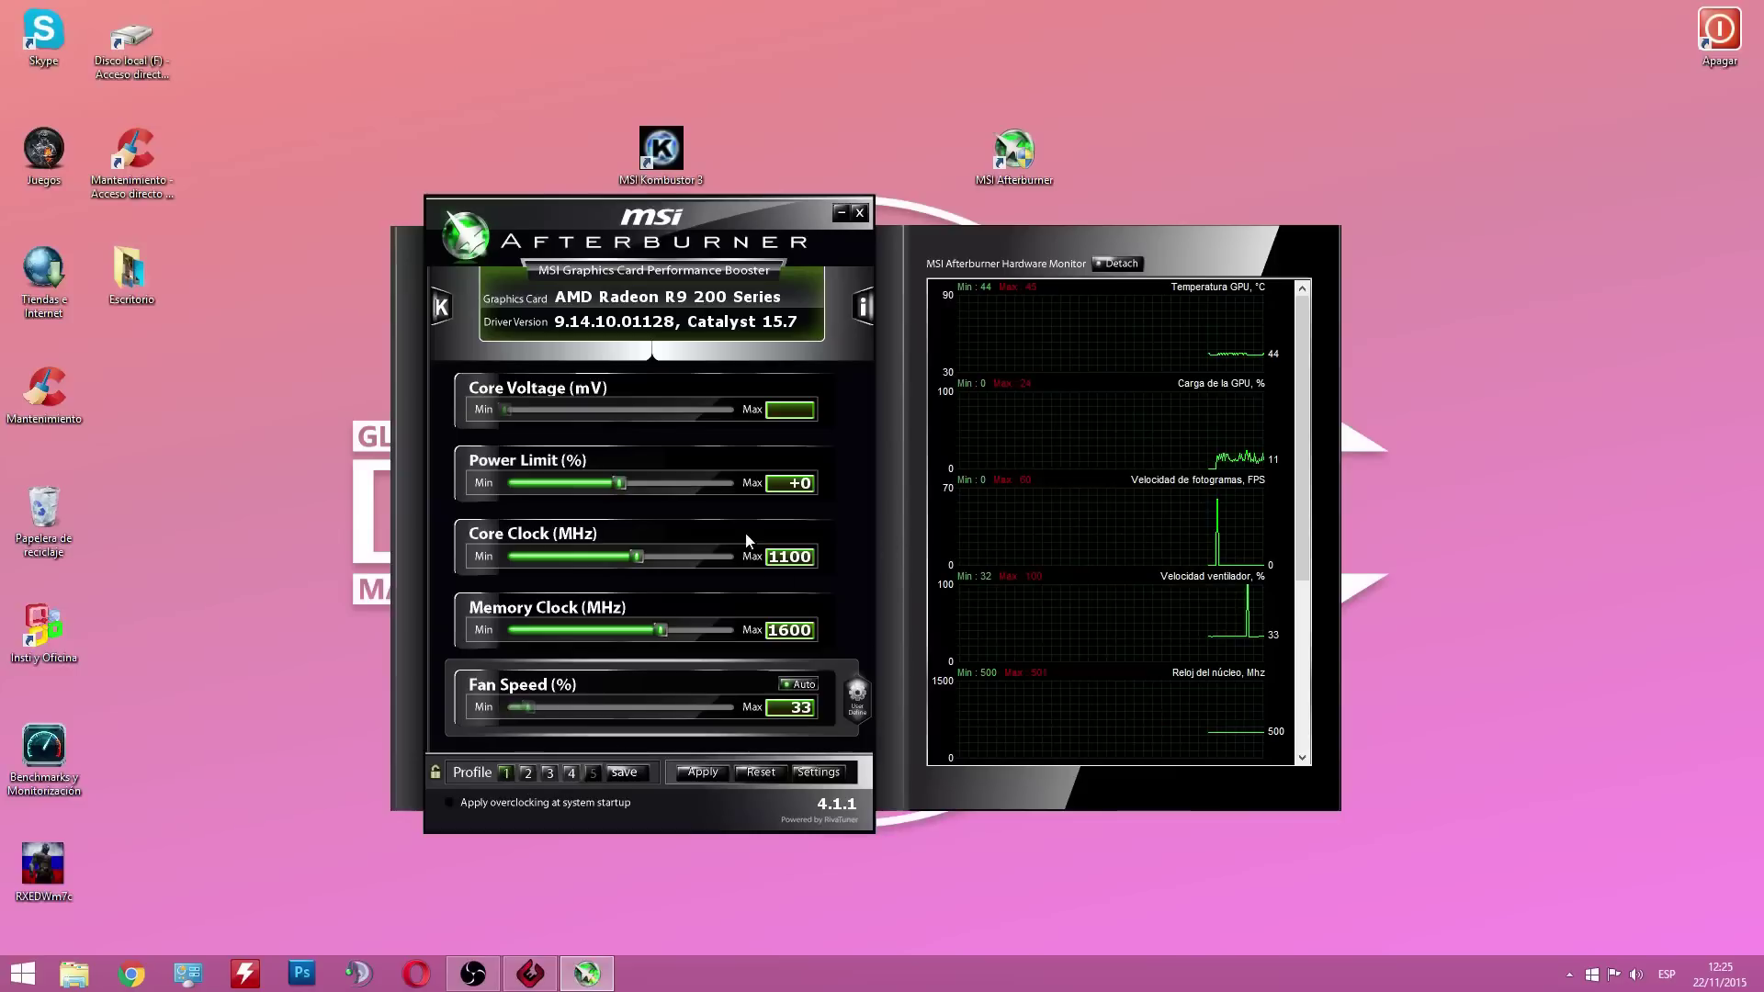
left_click(506, 774)
left_click(533, 772)
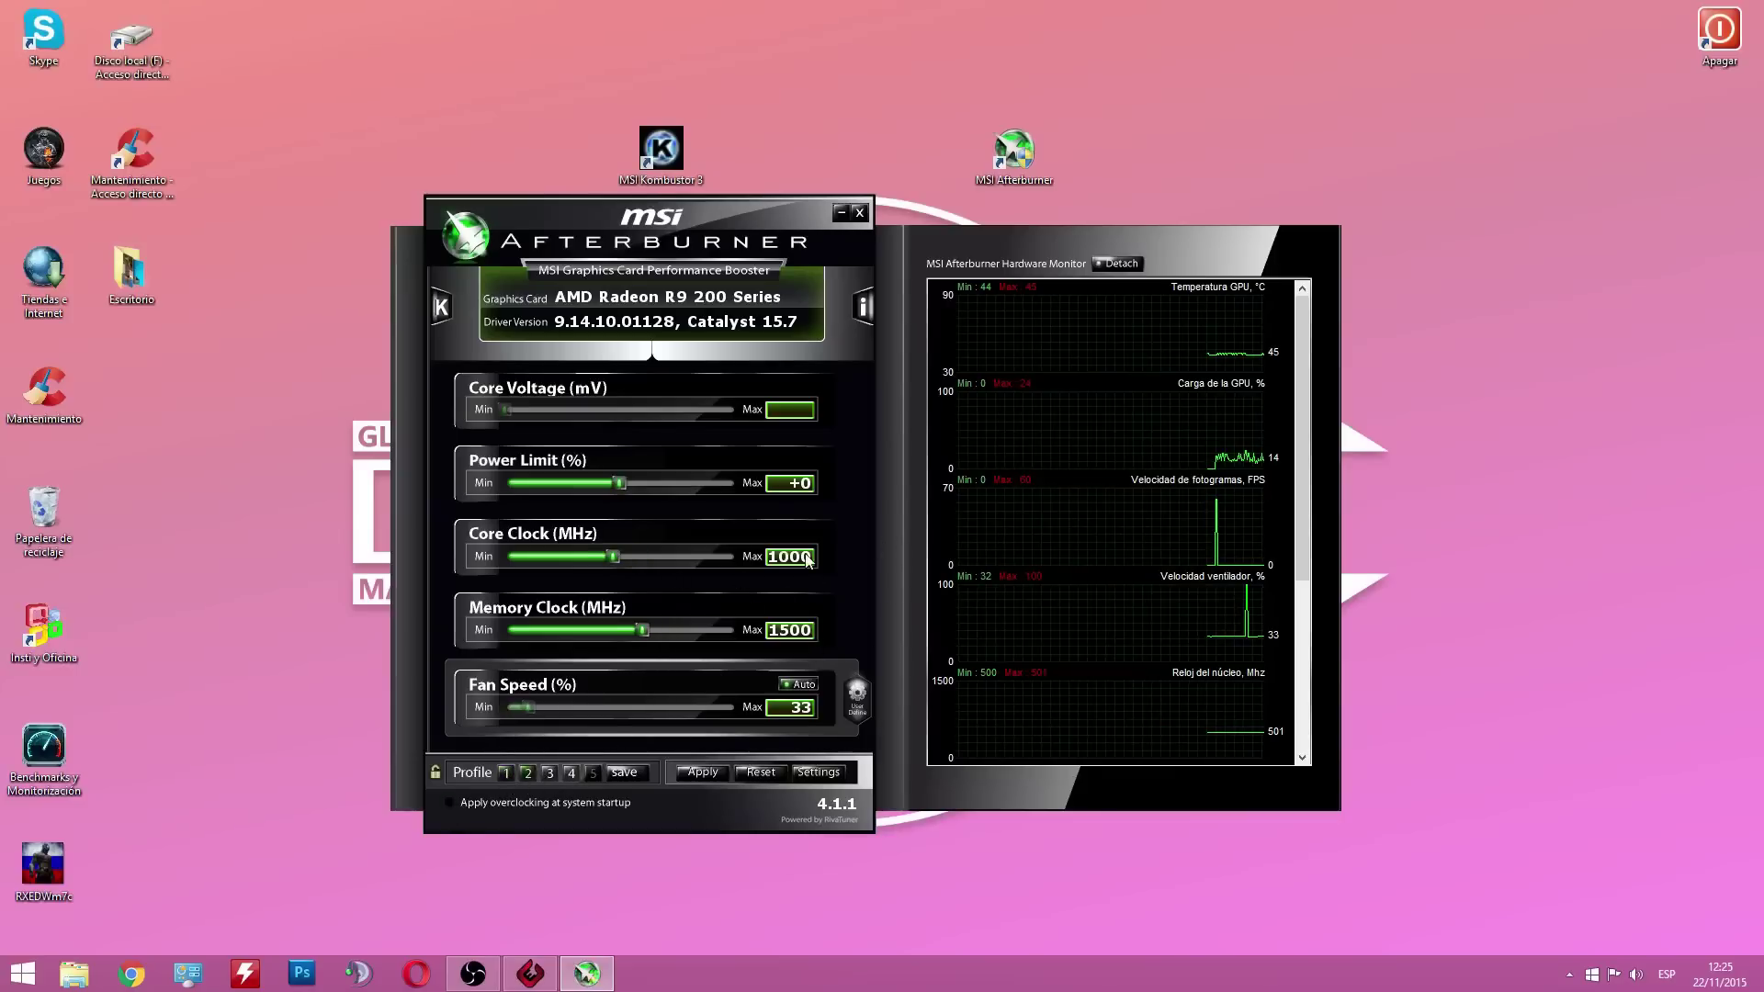
Raise the power limit to +20 % and set the core clock to 1015 MHz.
left_click(726, 483)
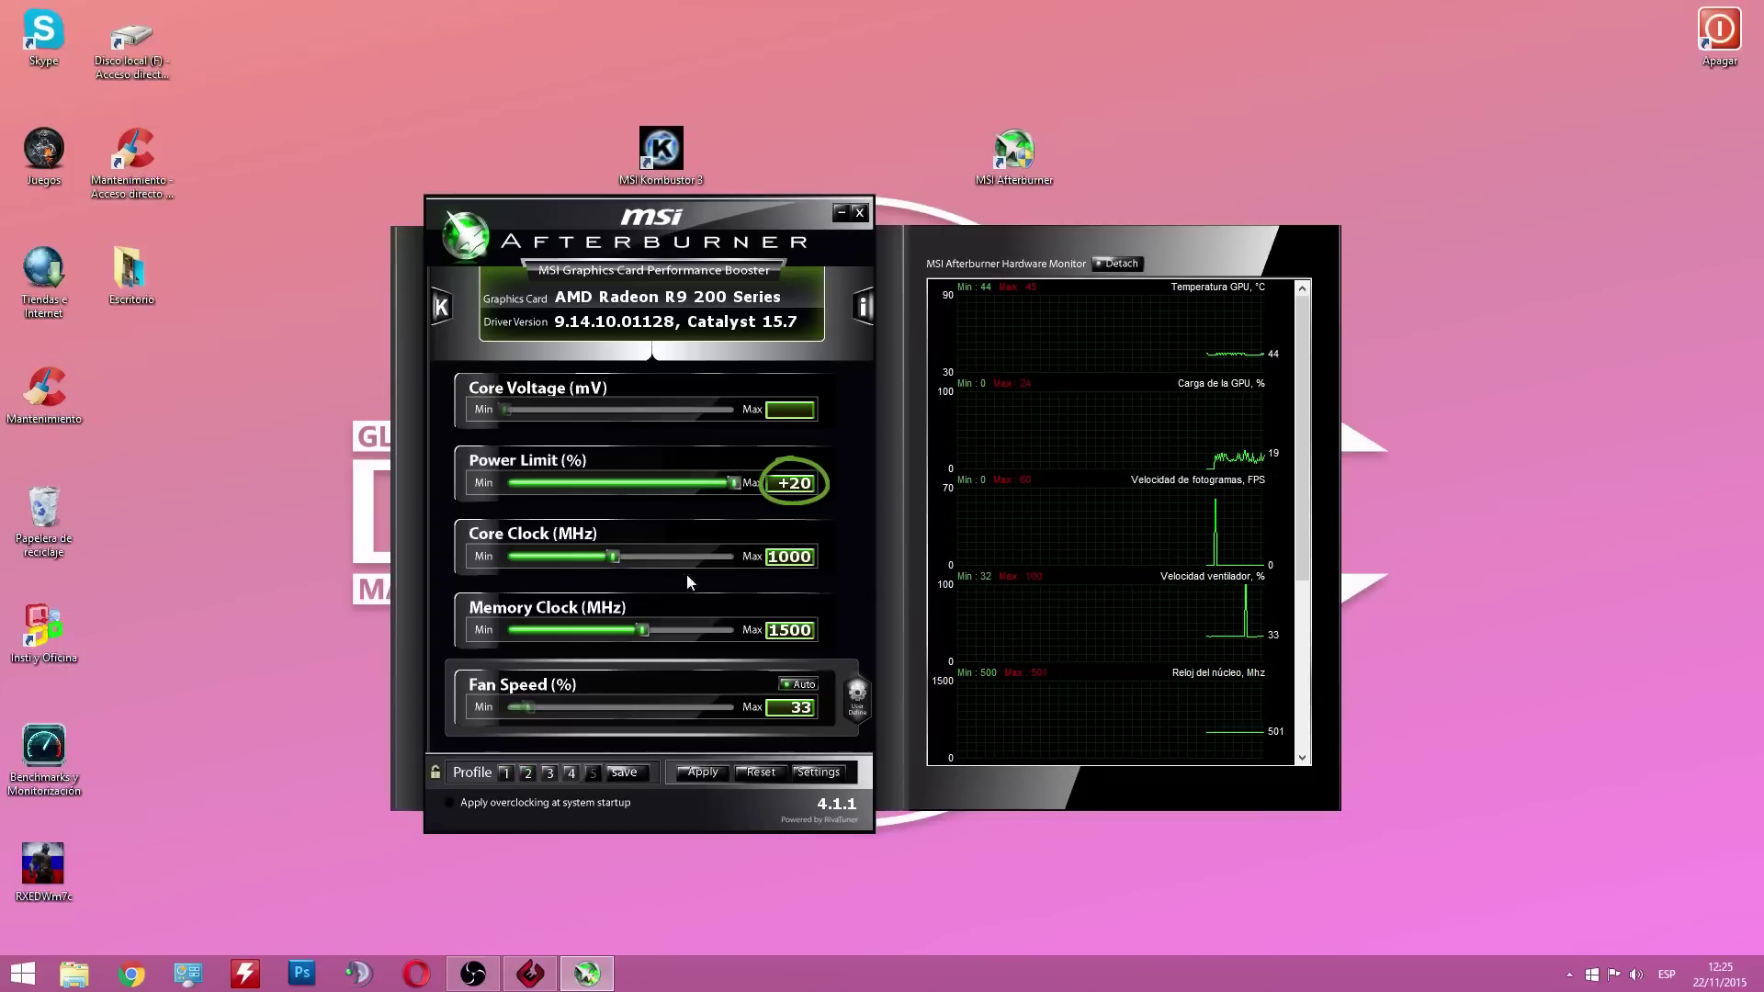
type("1015")
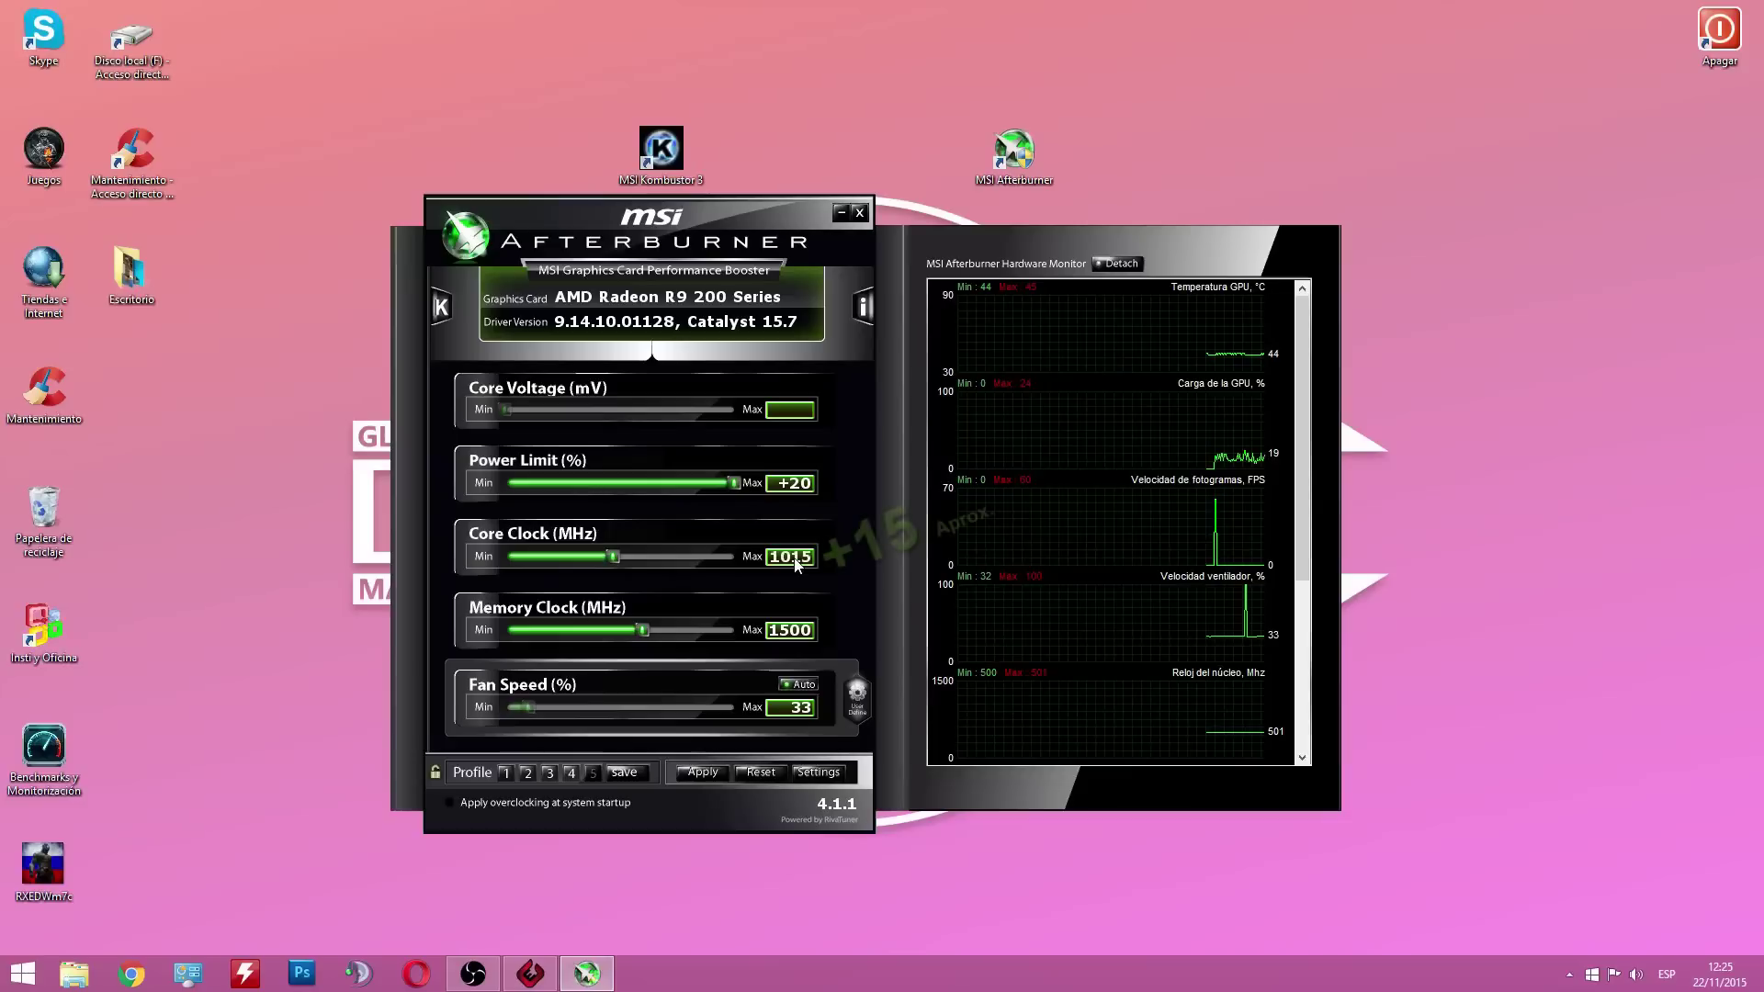
key("Return")
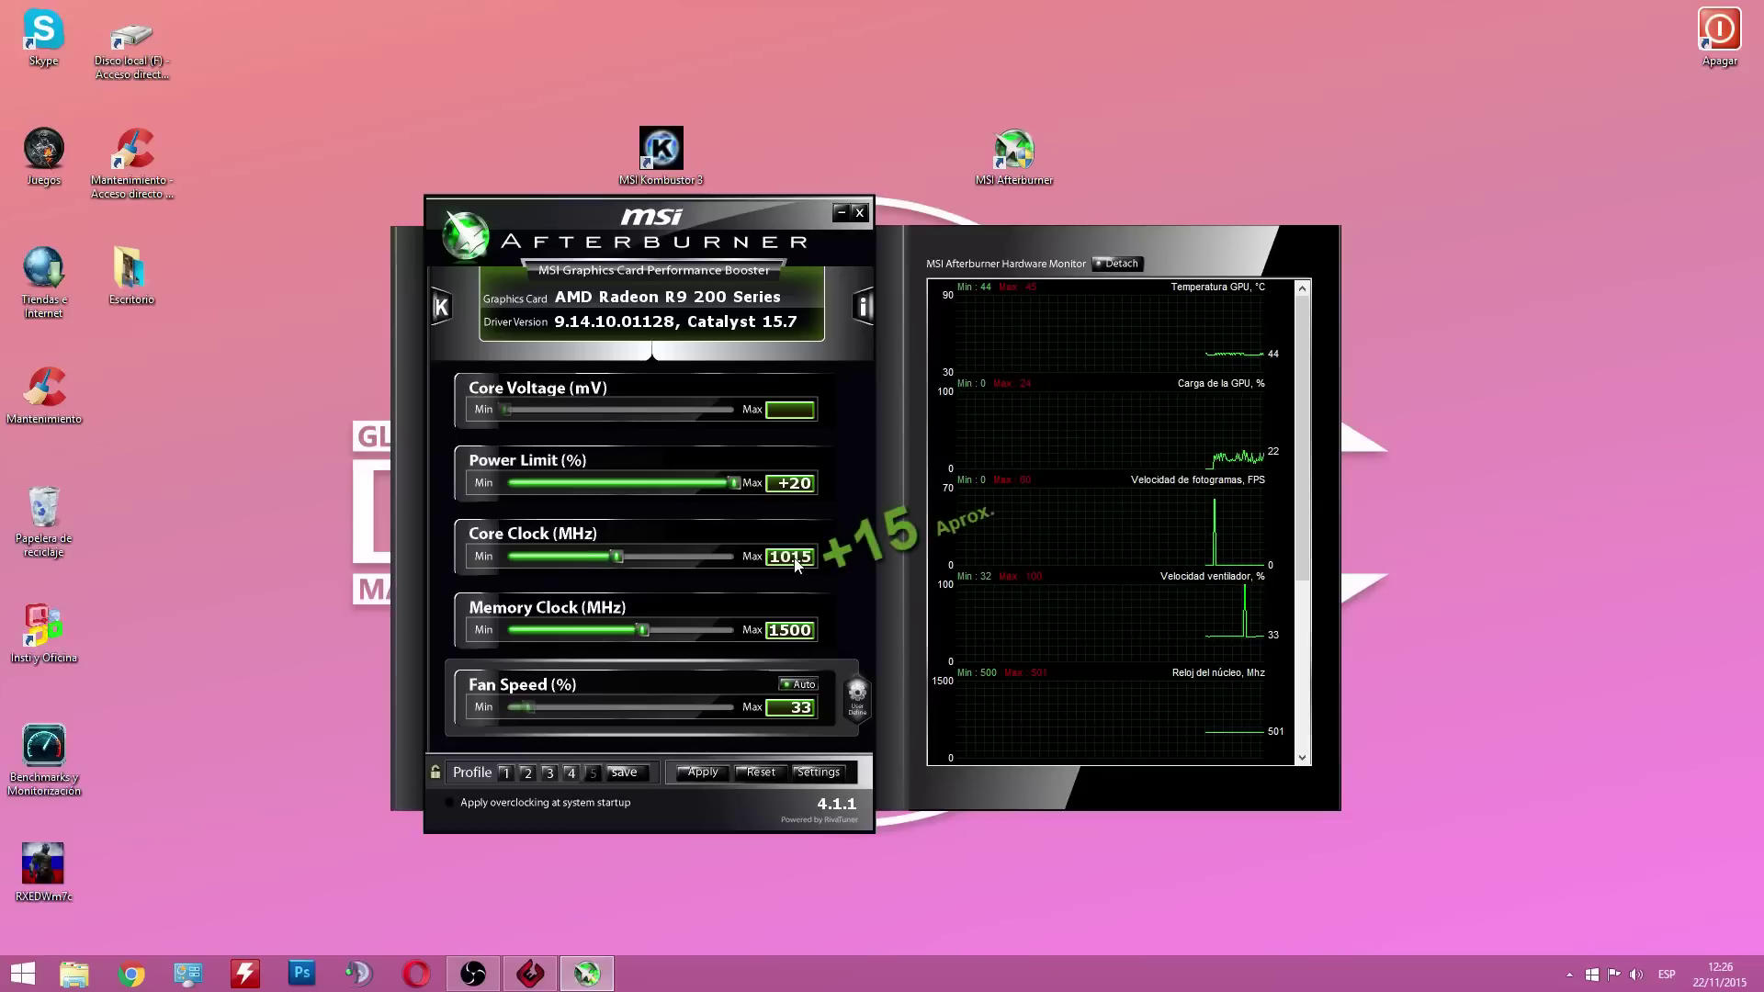
Set the memory clock to 1530 MHz, apply the overclock and check the clock graphs in the hardware monitor.
left_click(788, 633)
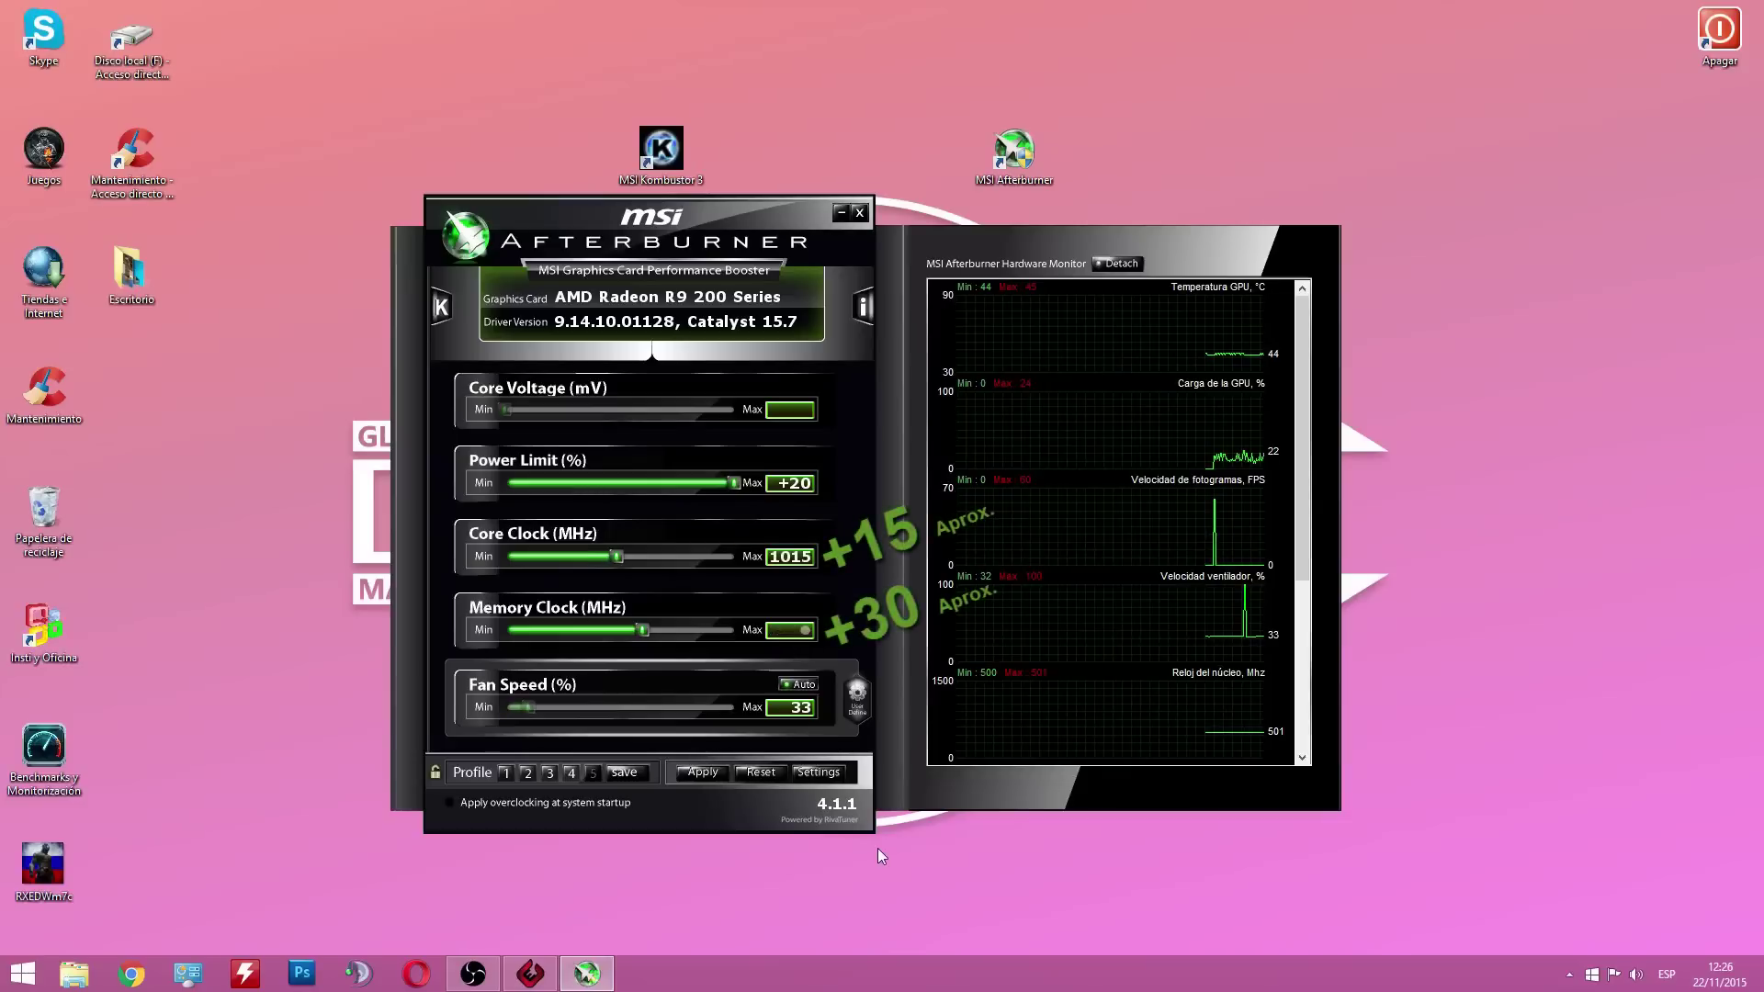
type("1530")
left_click(702, 772)
left_click_drag(1314, 552, 1305, 642)
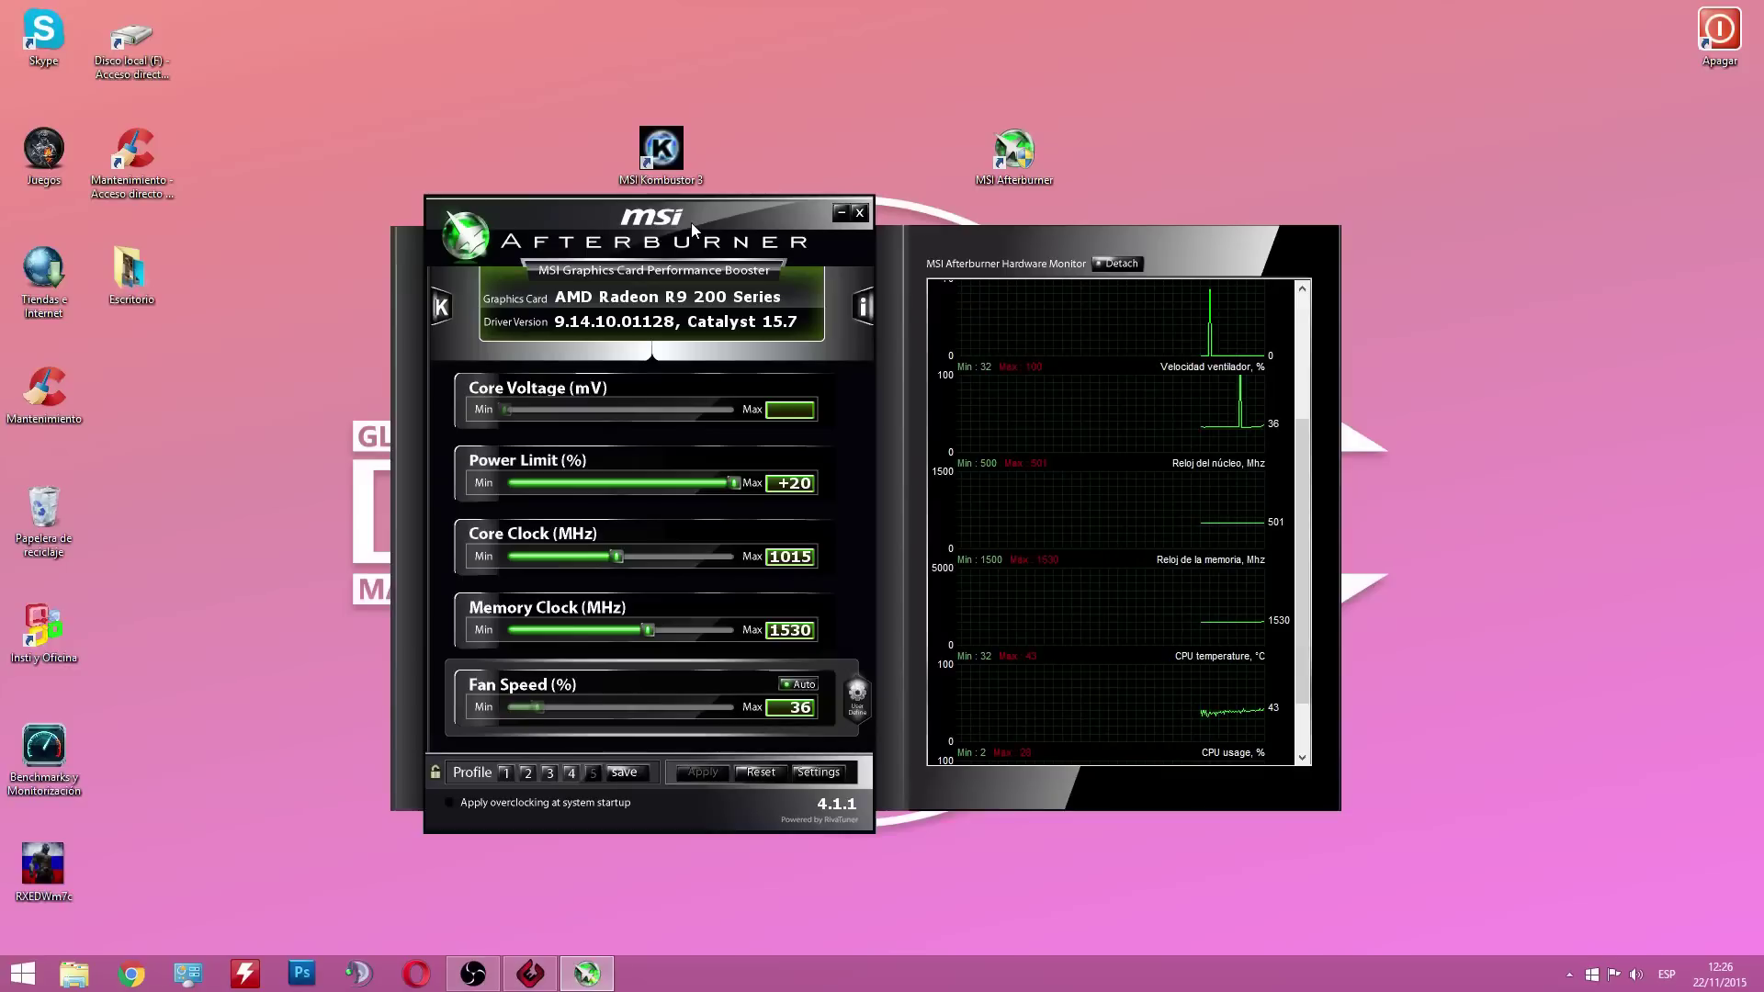
Launch MSI Kombustor 3 and set the test resolution to 2560x1440.
left_click(655, 170)
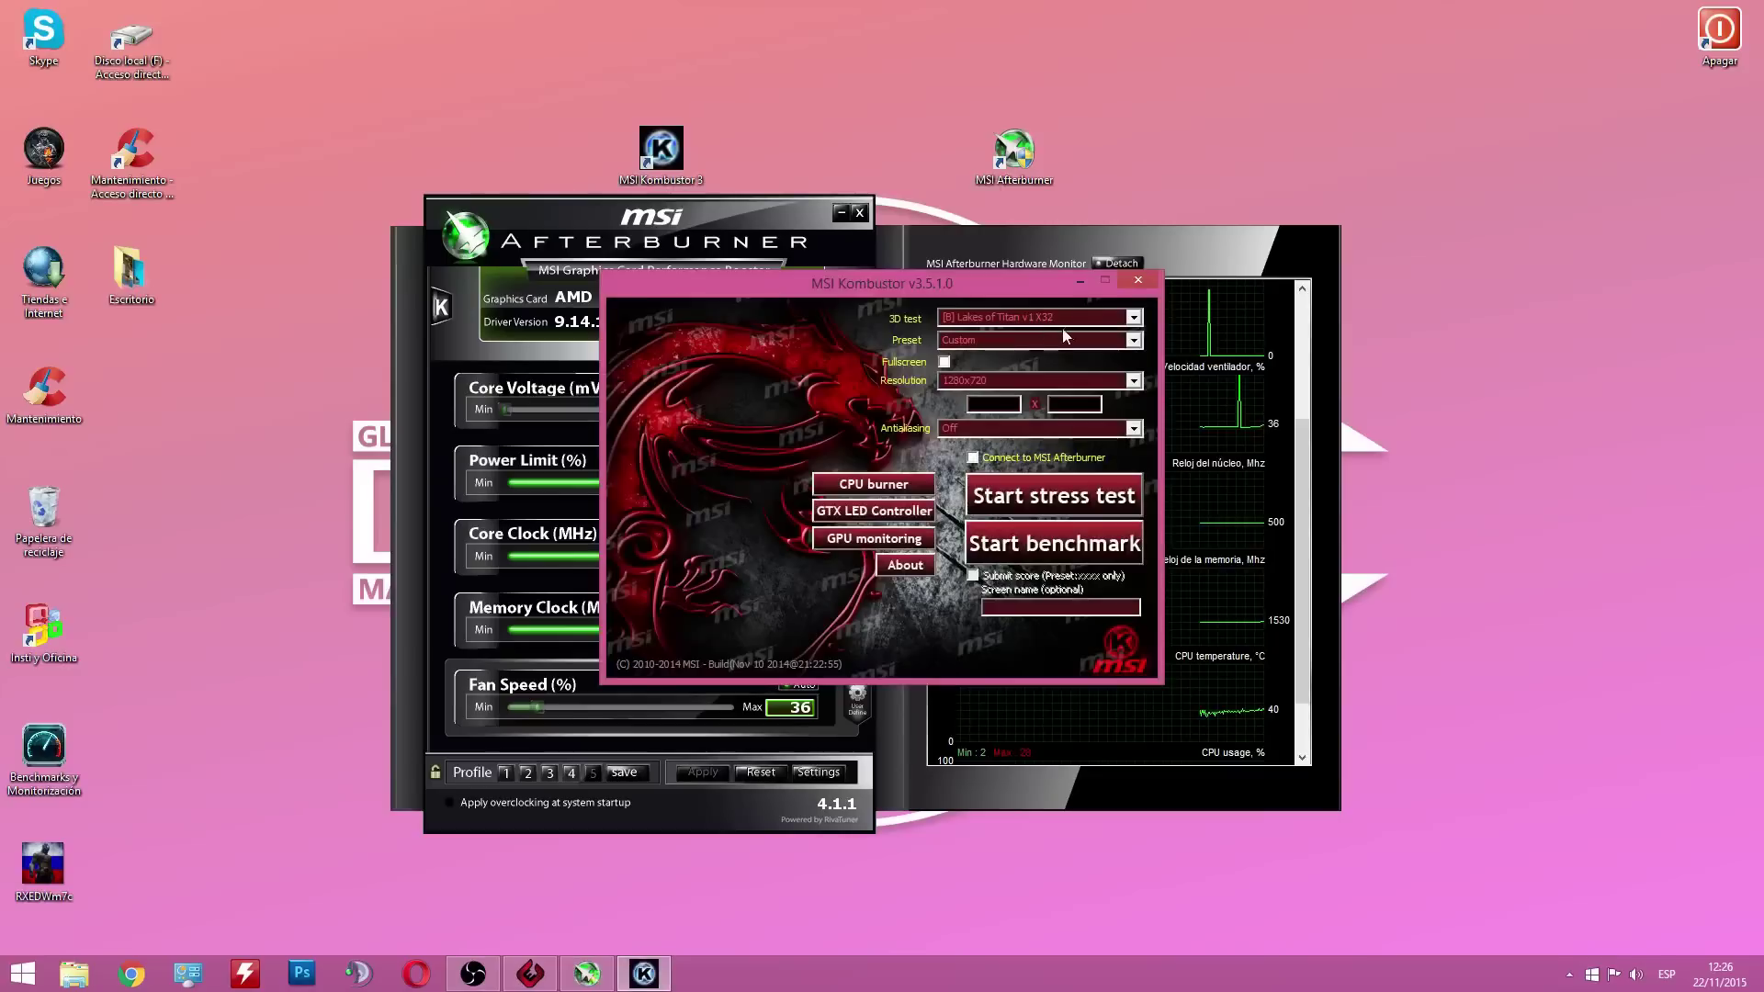
left_click(1134, 380)
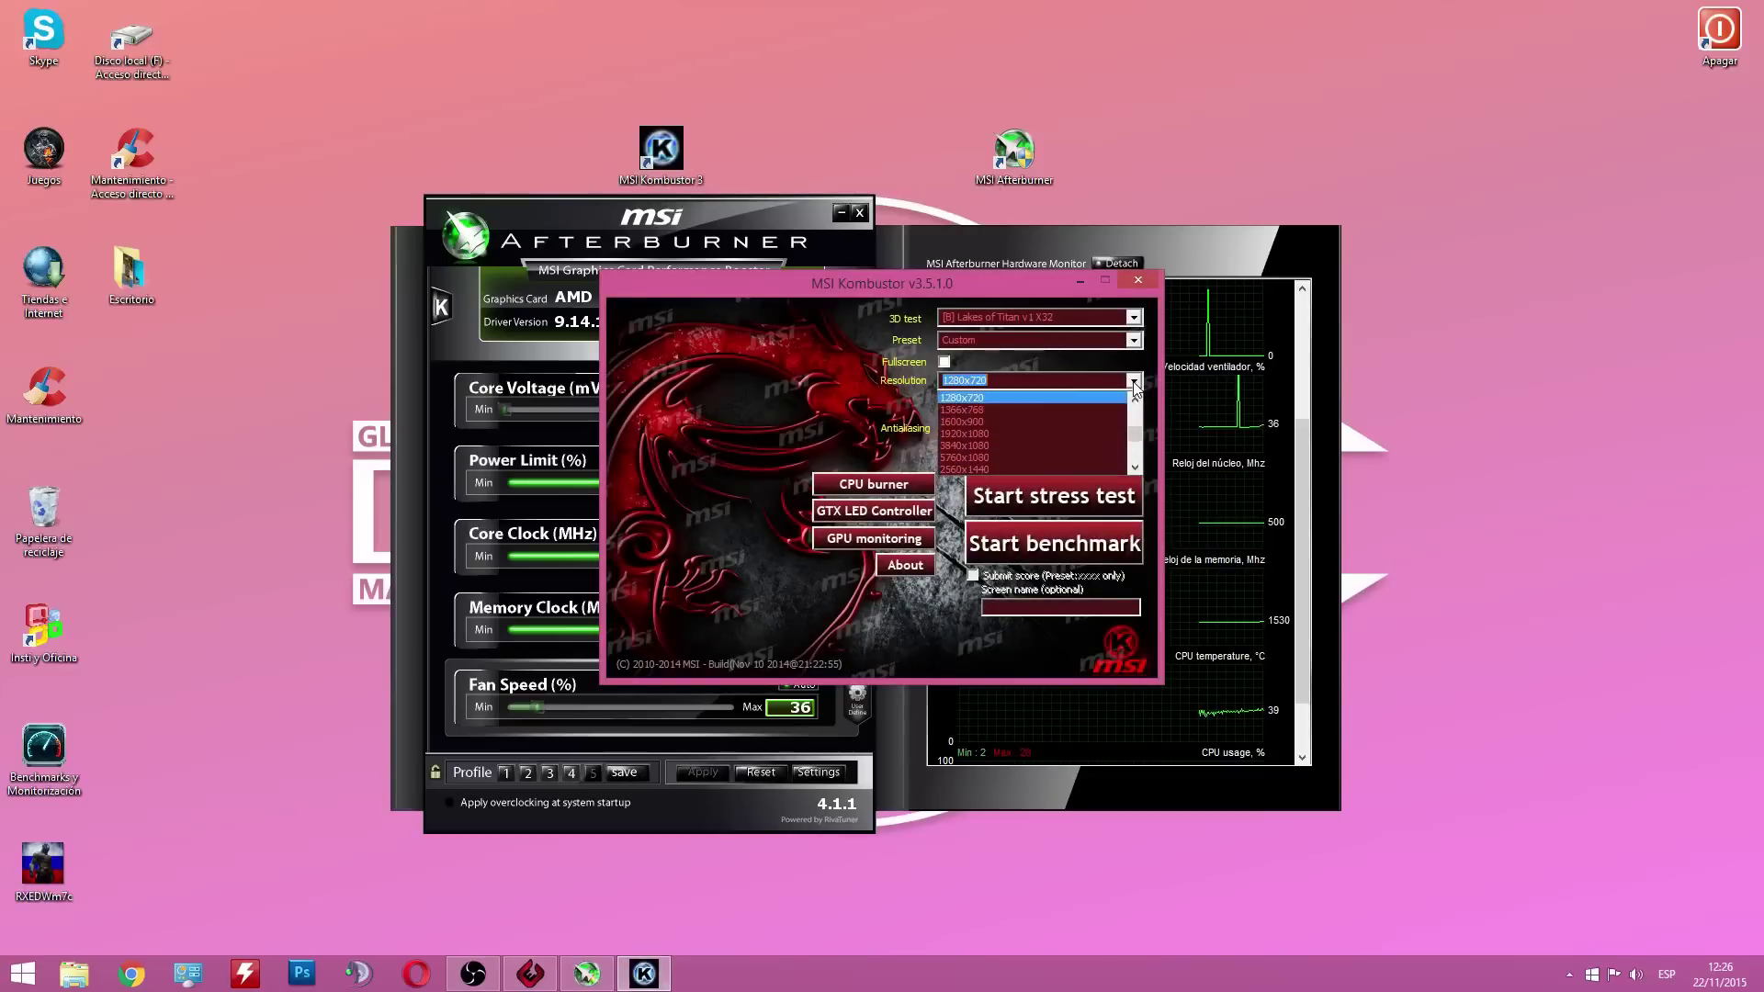
left_click(1003, 469)
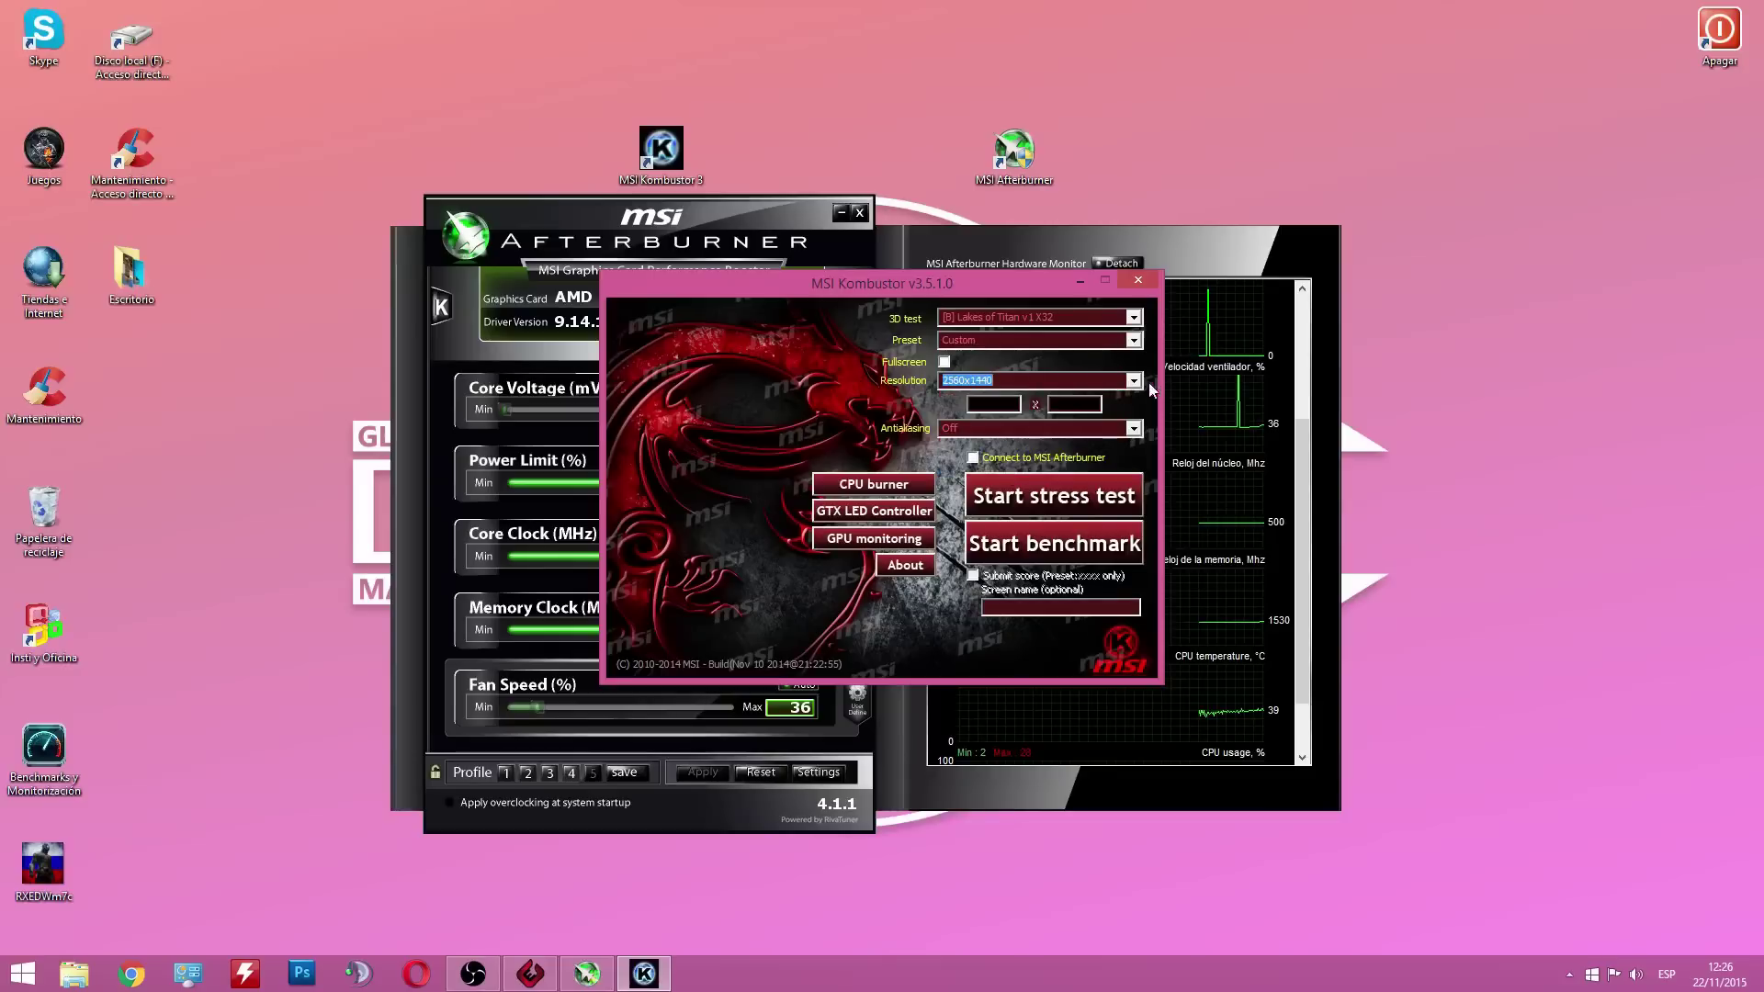
left_click(1134, 381)
scroll(1103, 446, "up", 1)
scroll(1100, 448, "down", 1)
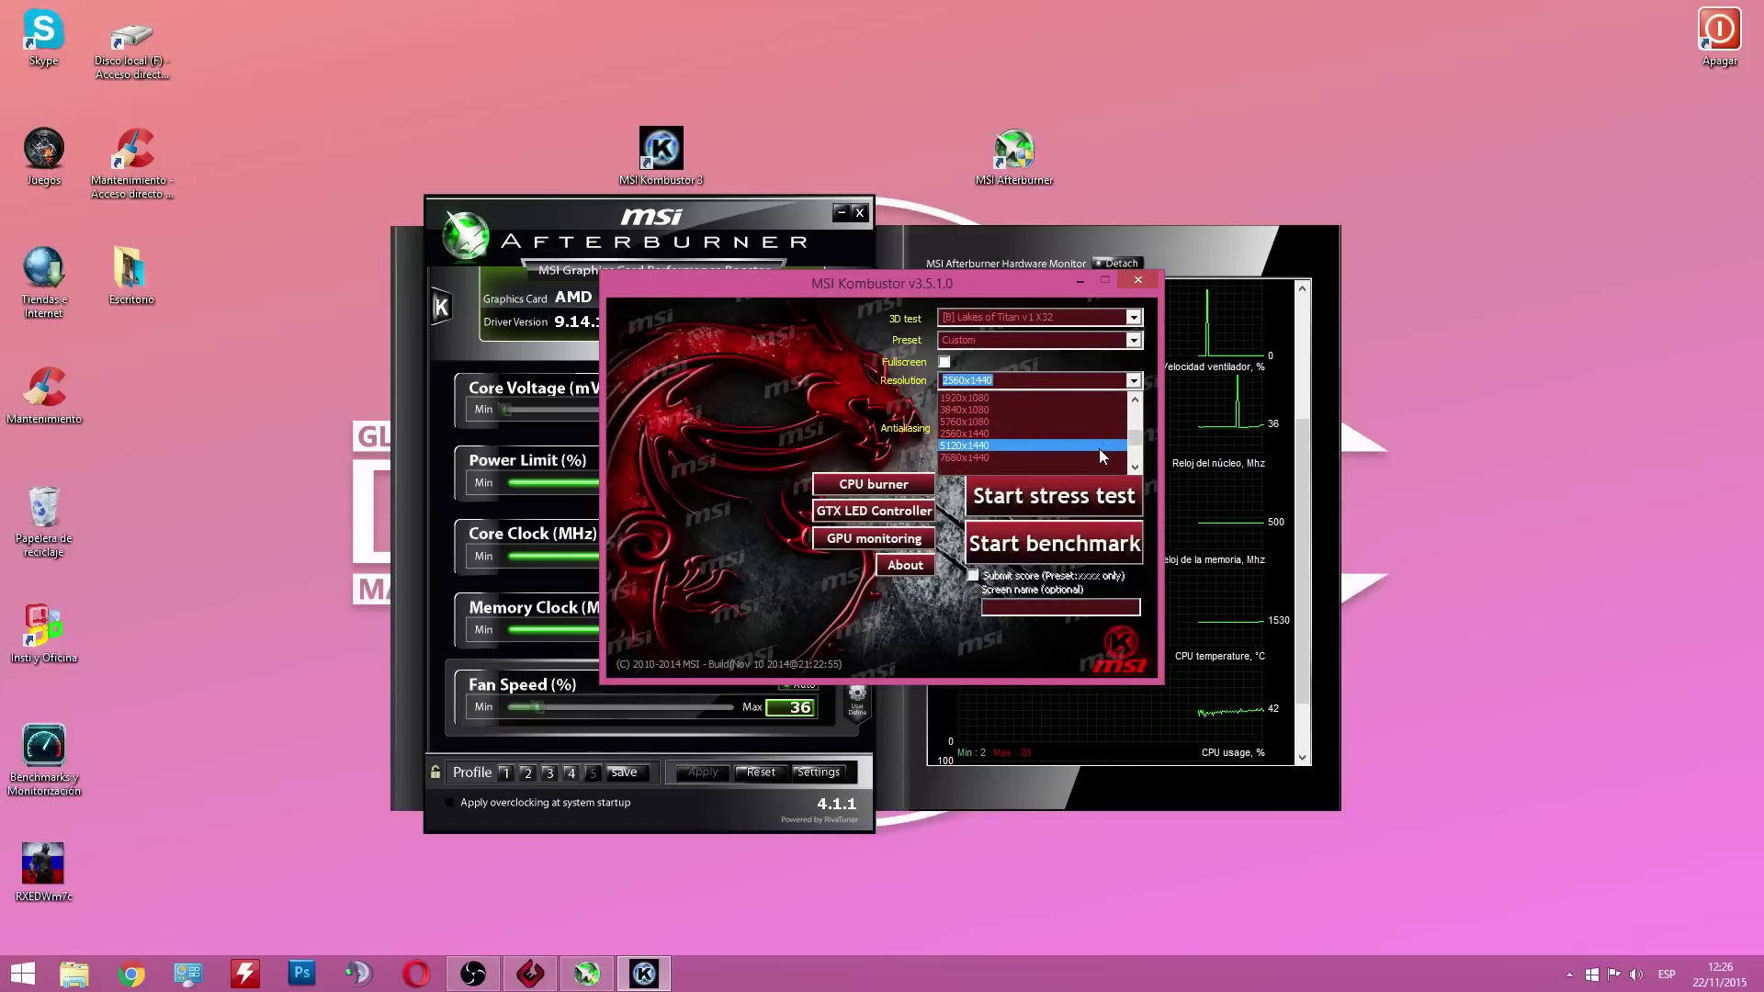
left_click(1134, 381)
Set antialiasing to 8X MSAA and start the Lakes of Titan benchmark.
left_click(1135, 428)
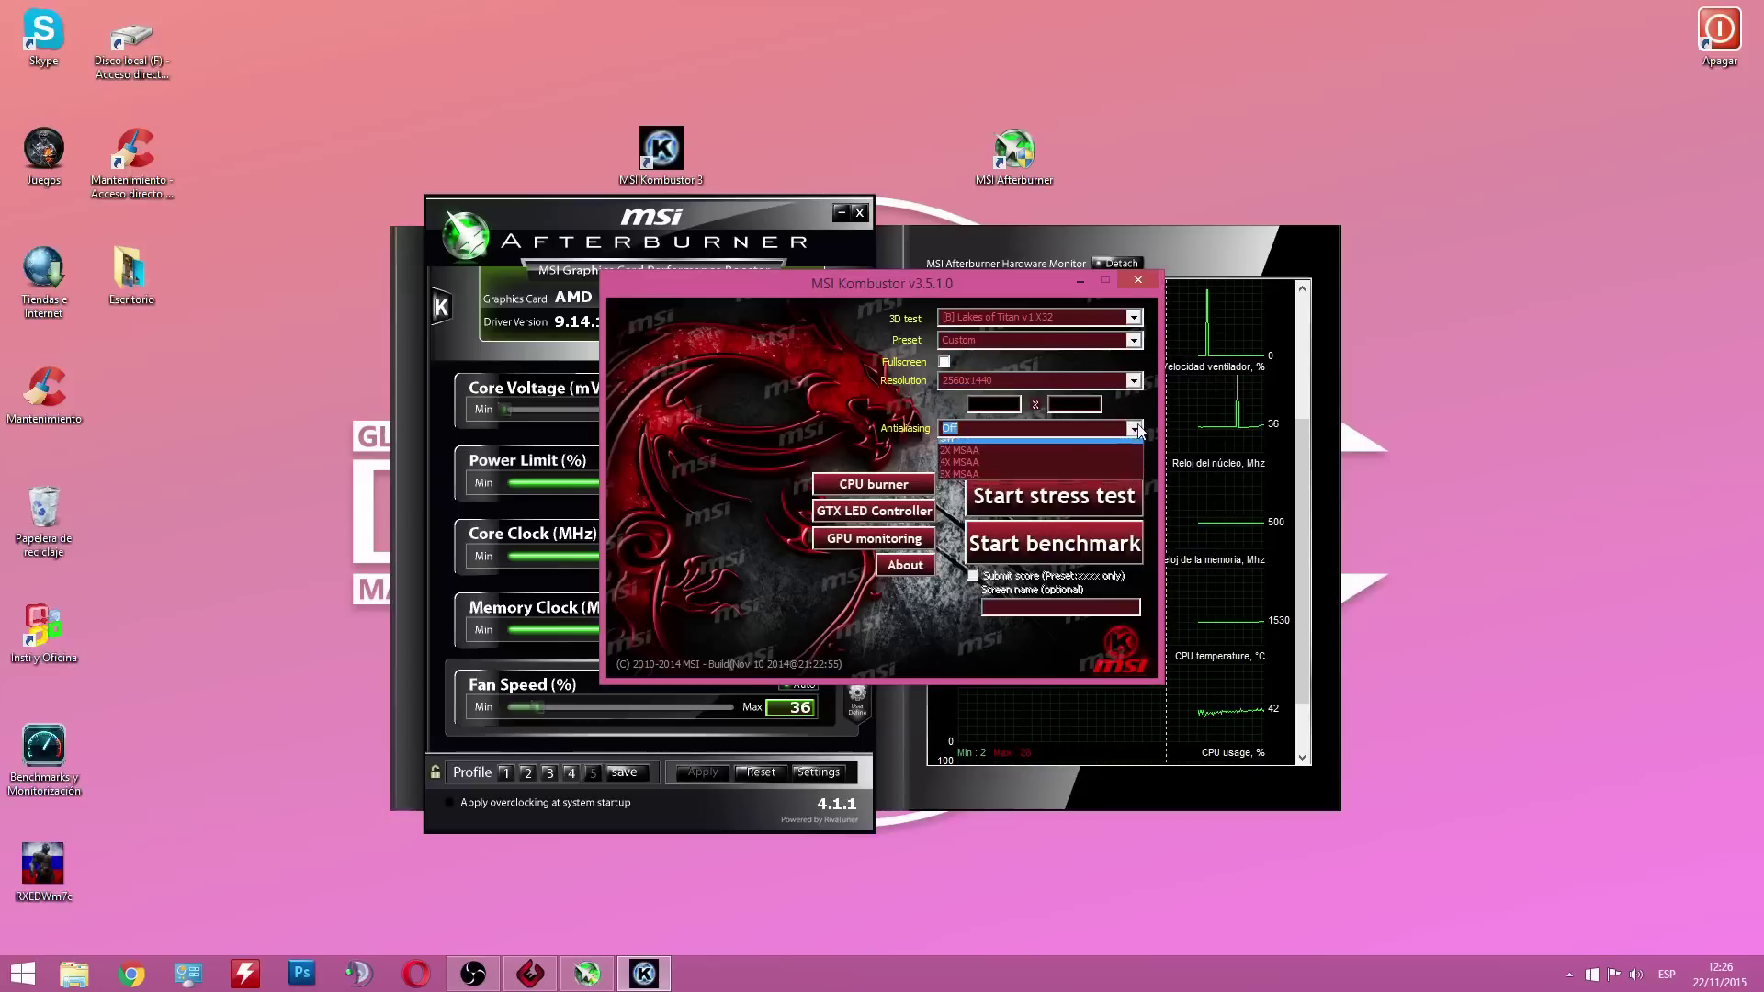
left_click(1082, 475)
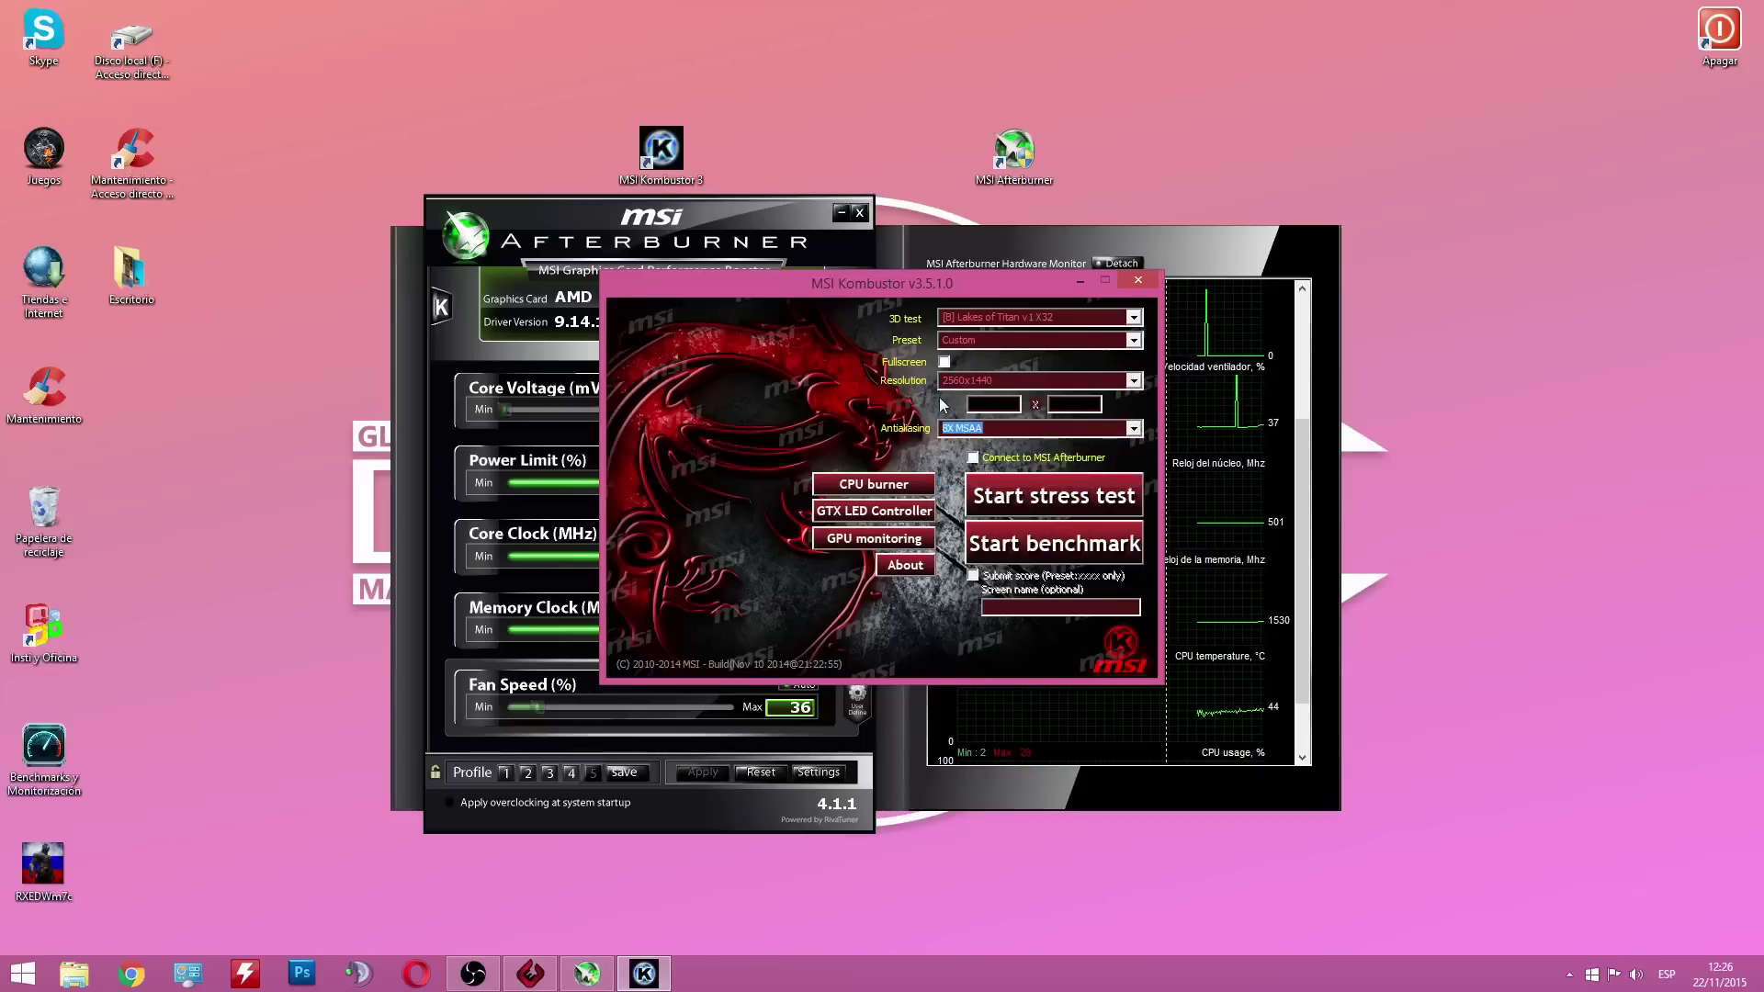
left_click(1052, 547)
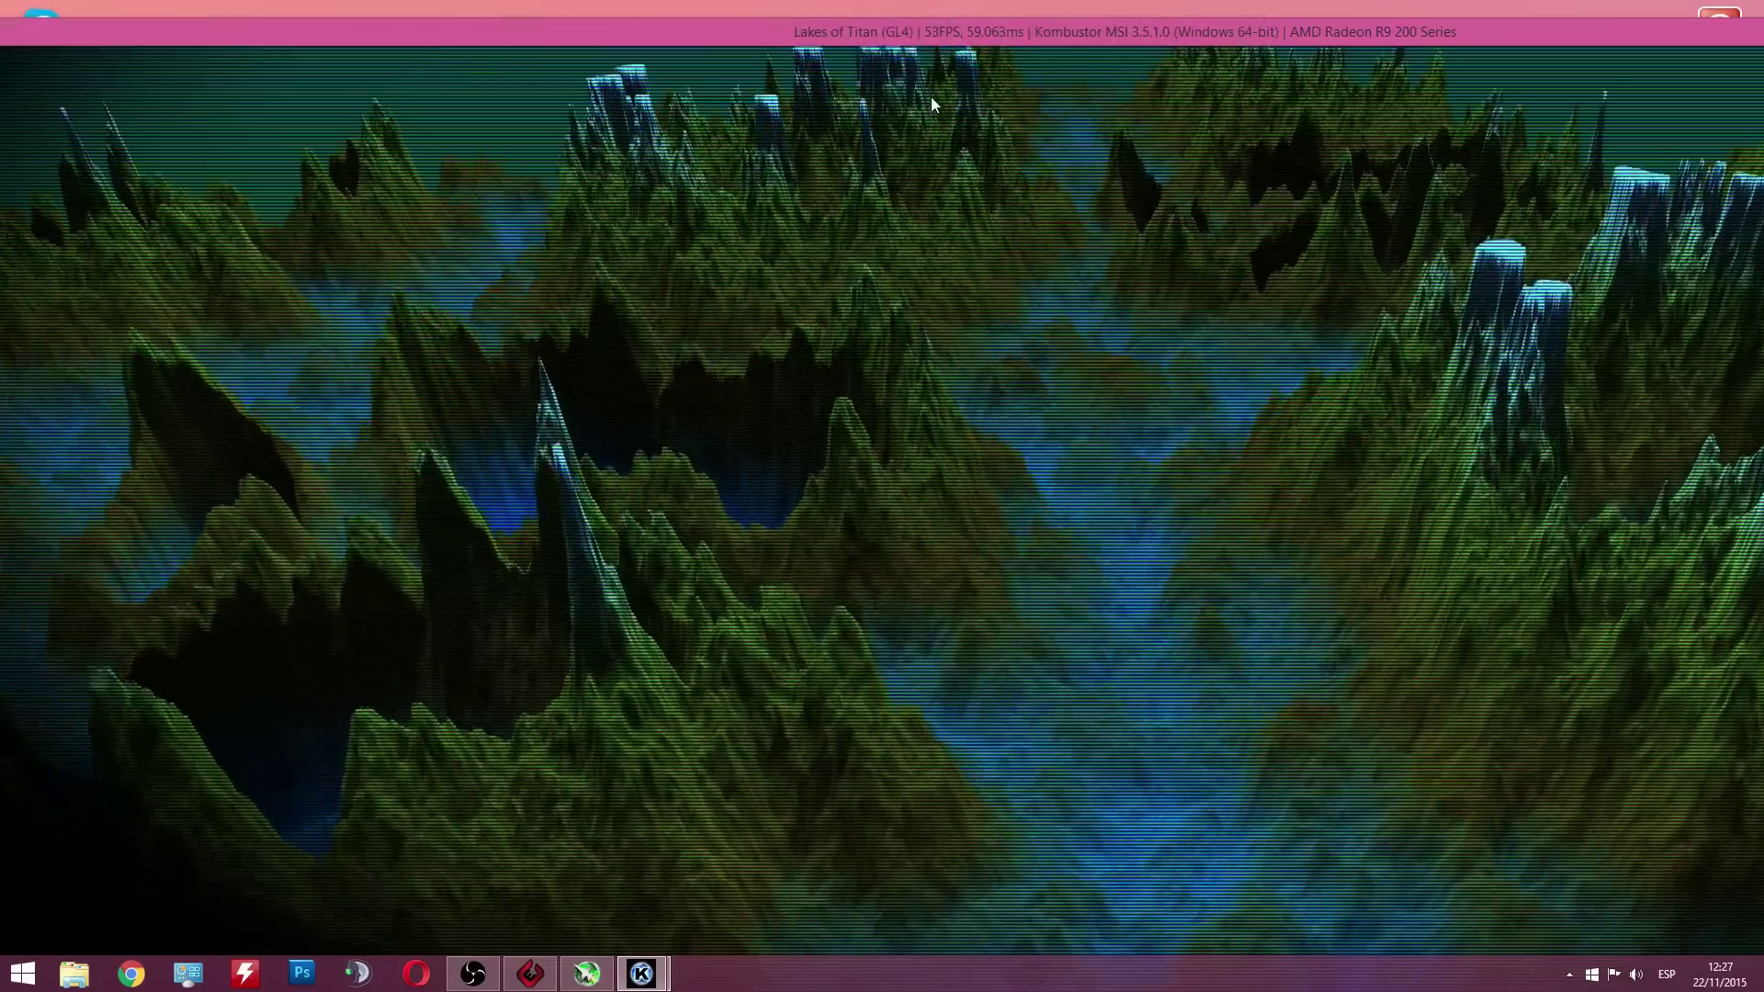
Bring the Lakes of Titan benchmark score into view, close the benchmark window and minimize Kombustor.
double_click(919, 8)
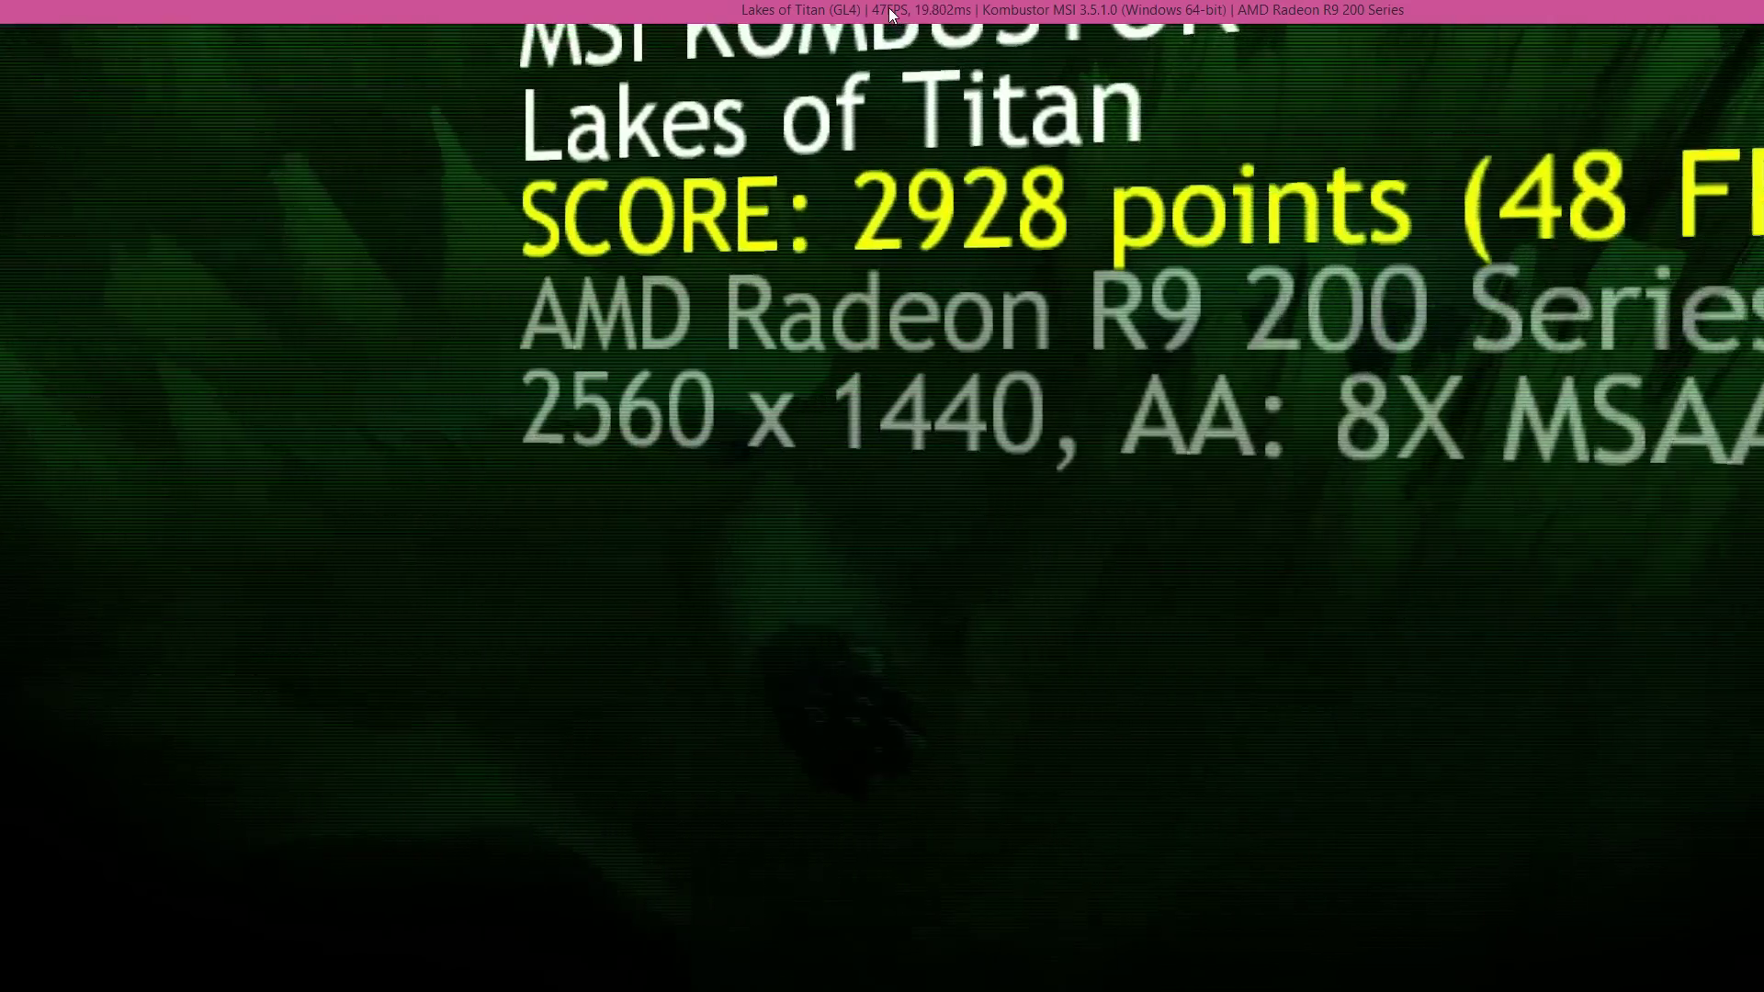
left_click_drag(889, 8, 718, 229)
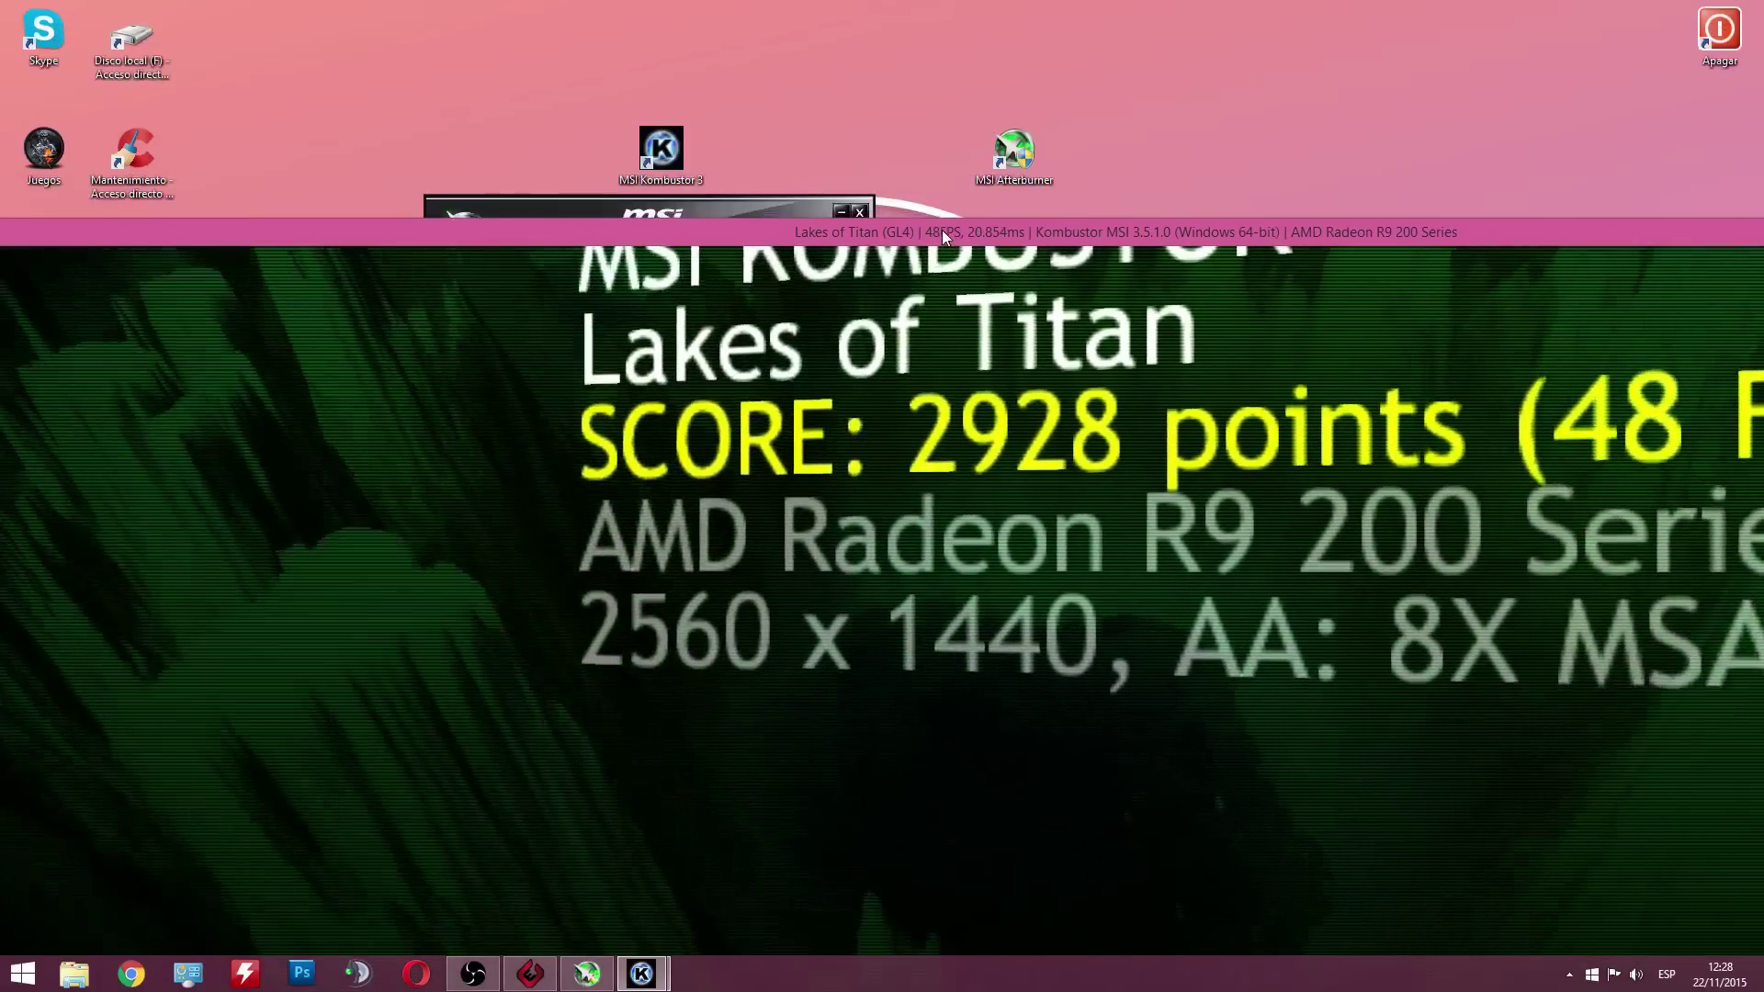
left_click_drag(971, 235, 893, 583)
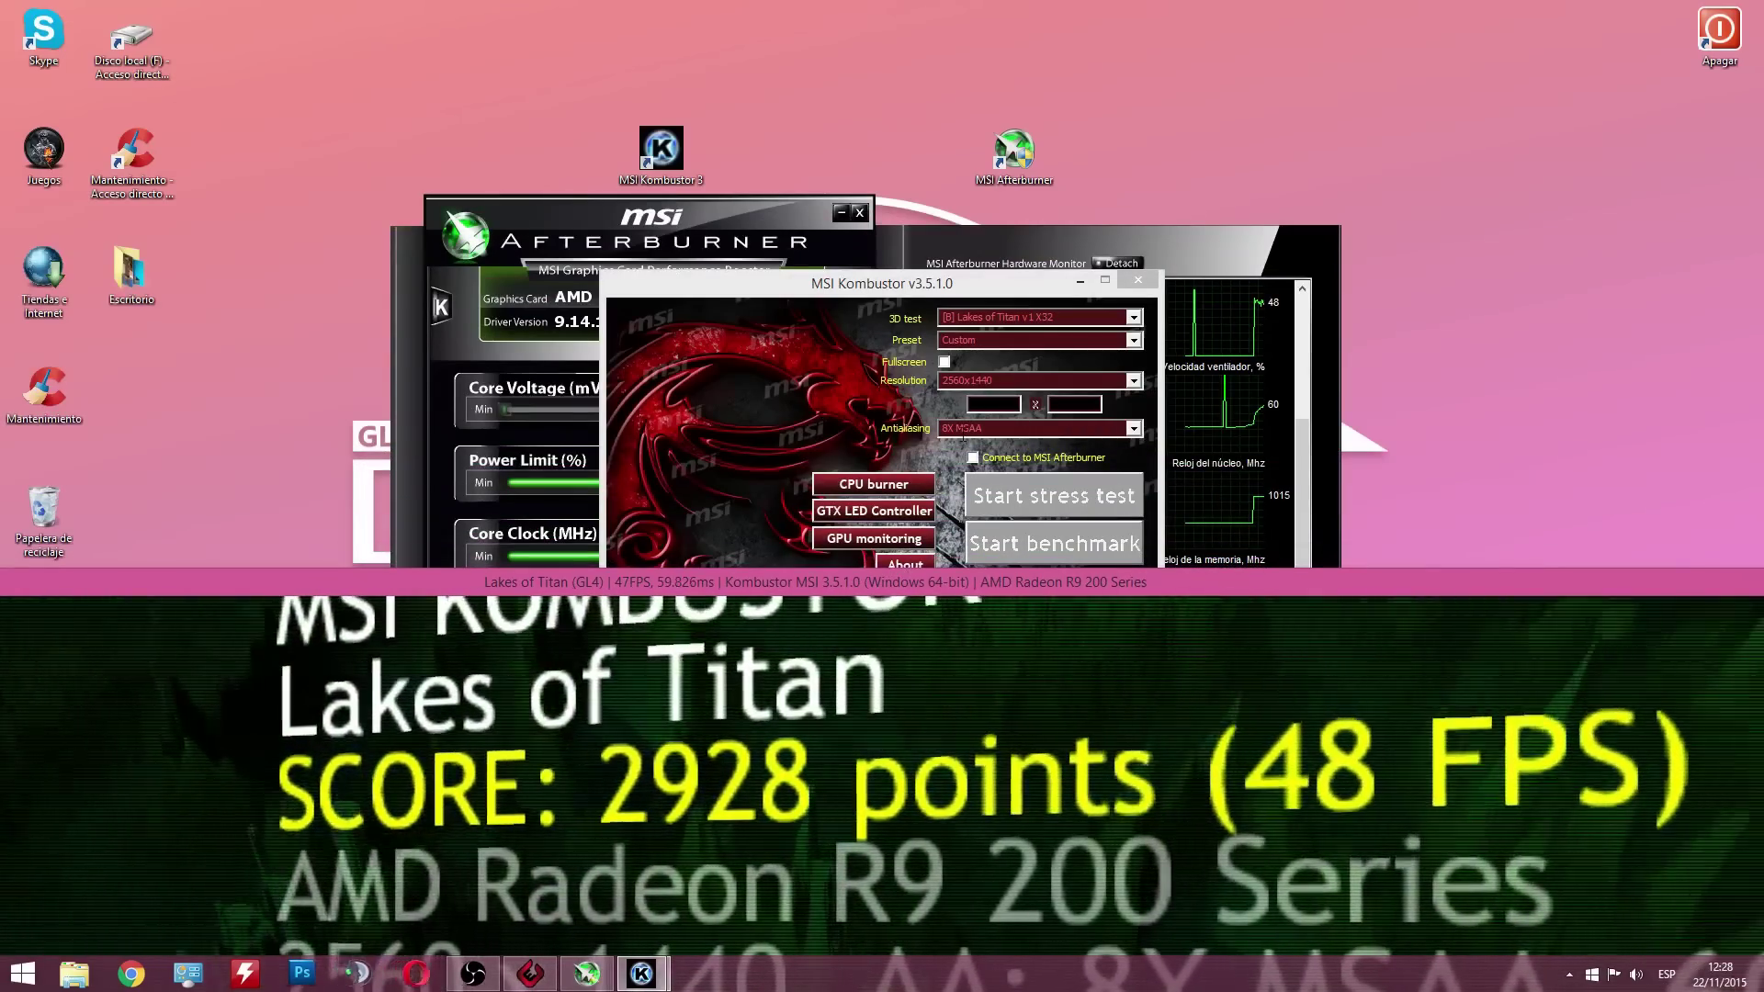
left_click_drag(1060, 579, 565, 460)
left_click(1484, 464)
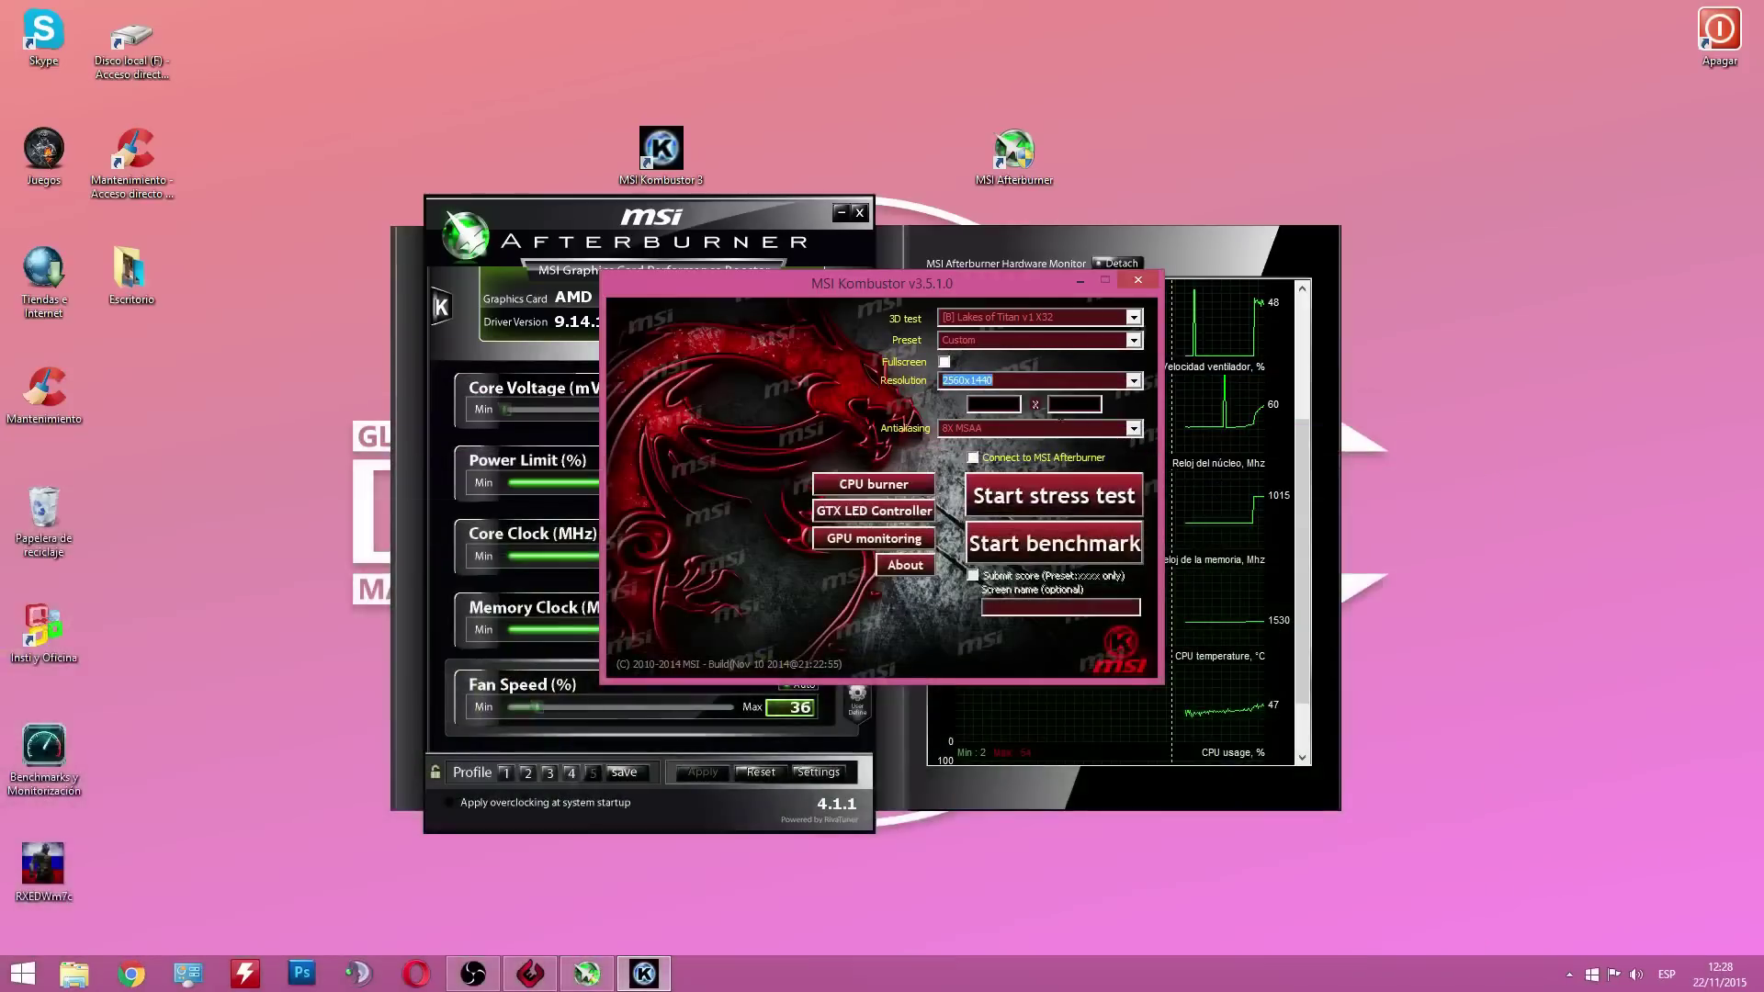
left_click(1080, 282)
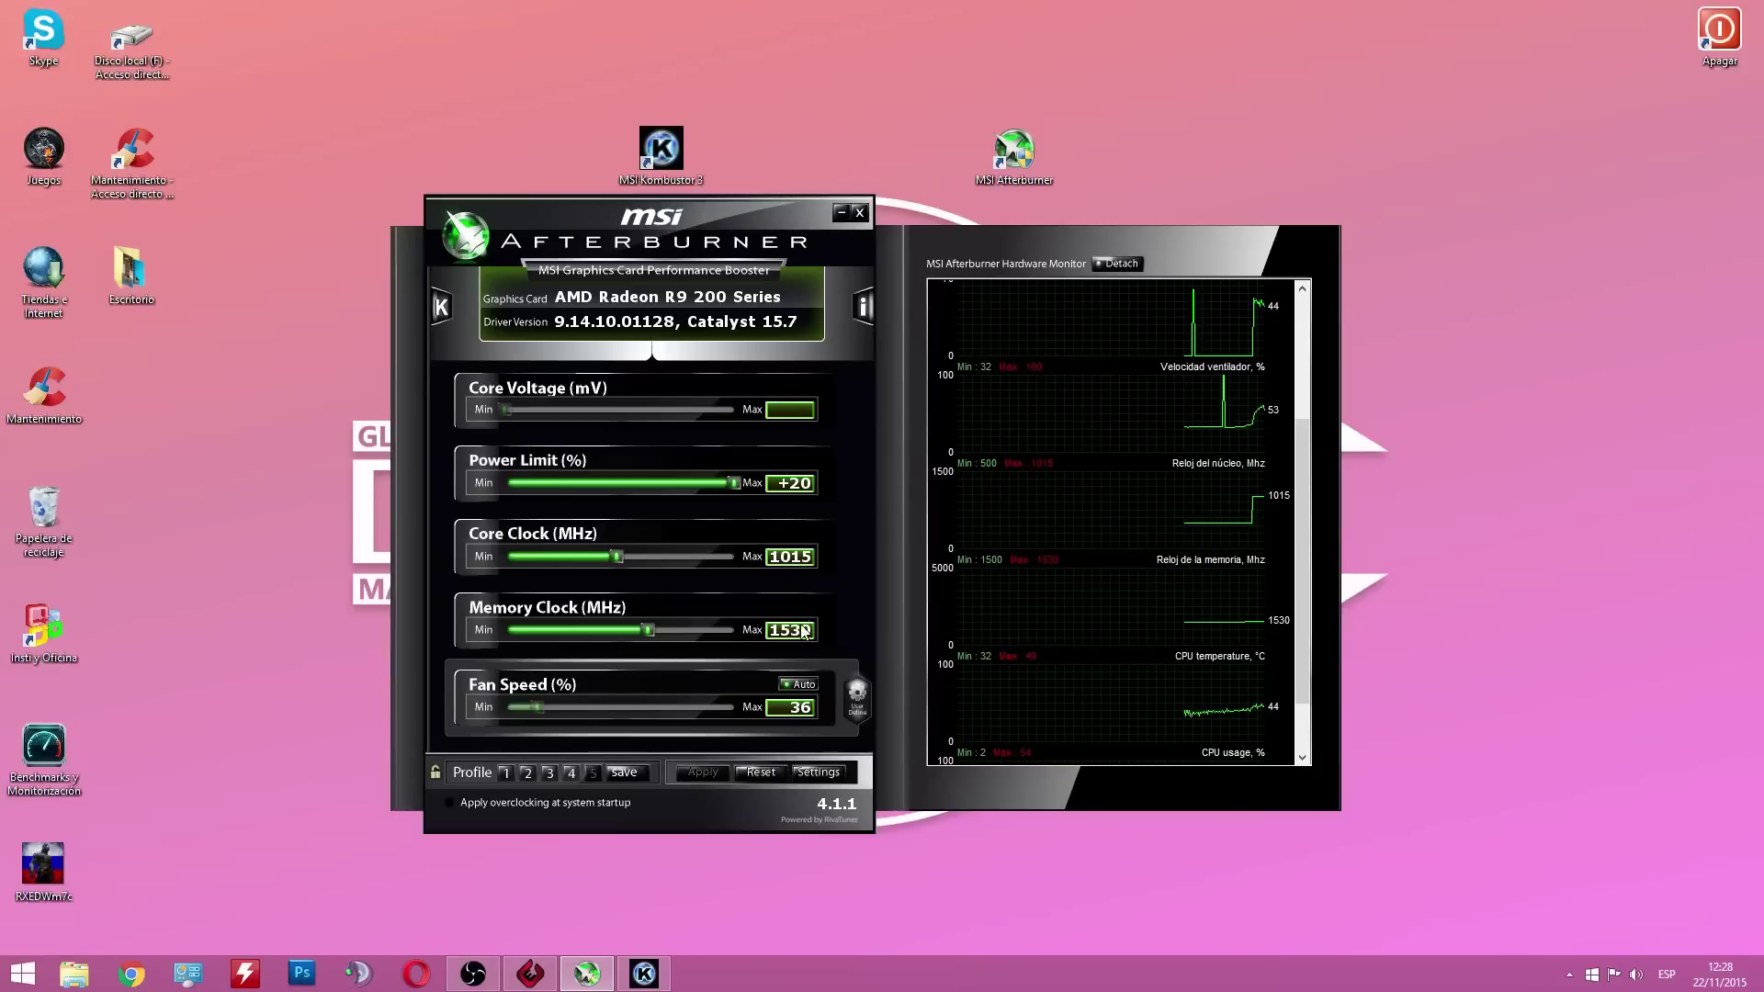
Apply saved profile 1 with a 1100 MHz core clock and 1600 MHz memory clock, and reopen Kombustor for another benchmark run.
left_click(505, 773)
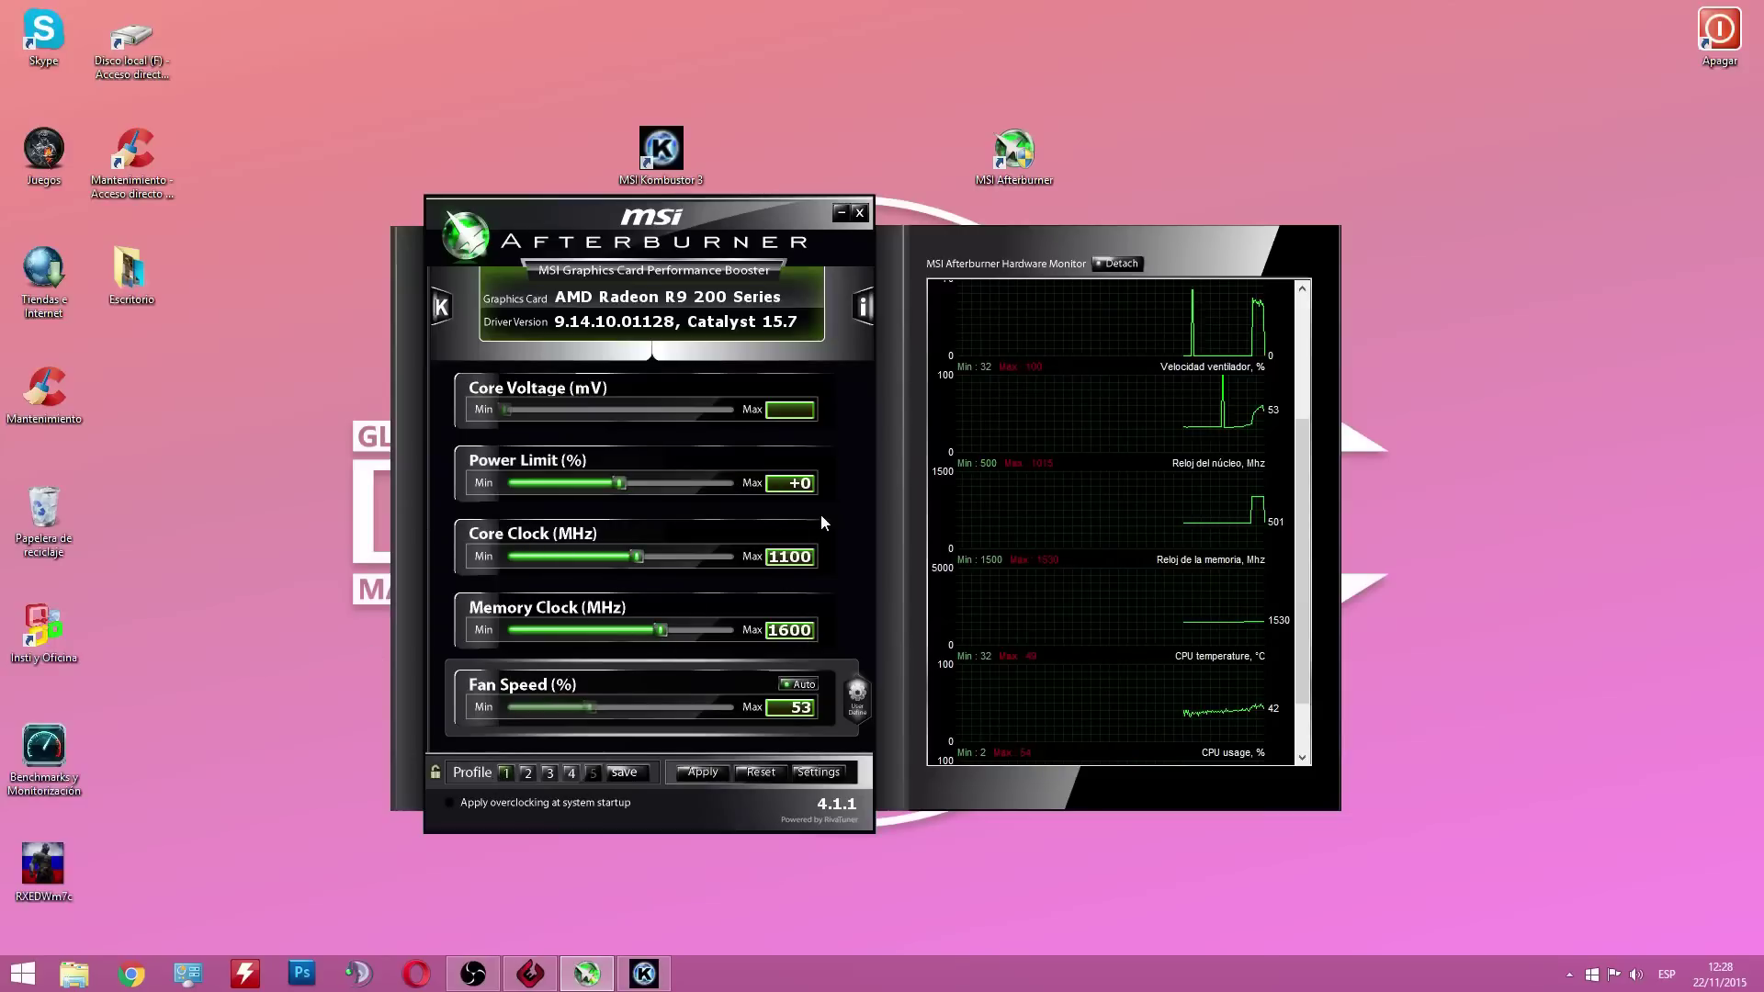
left_click(700, 773)
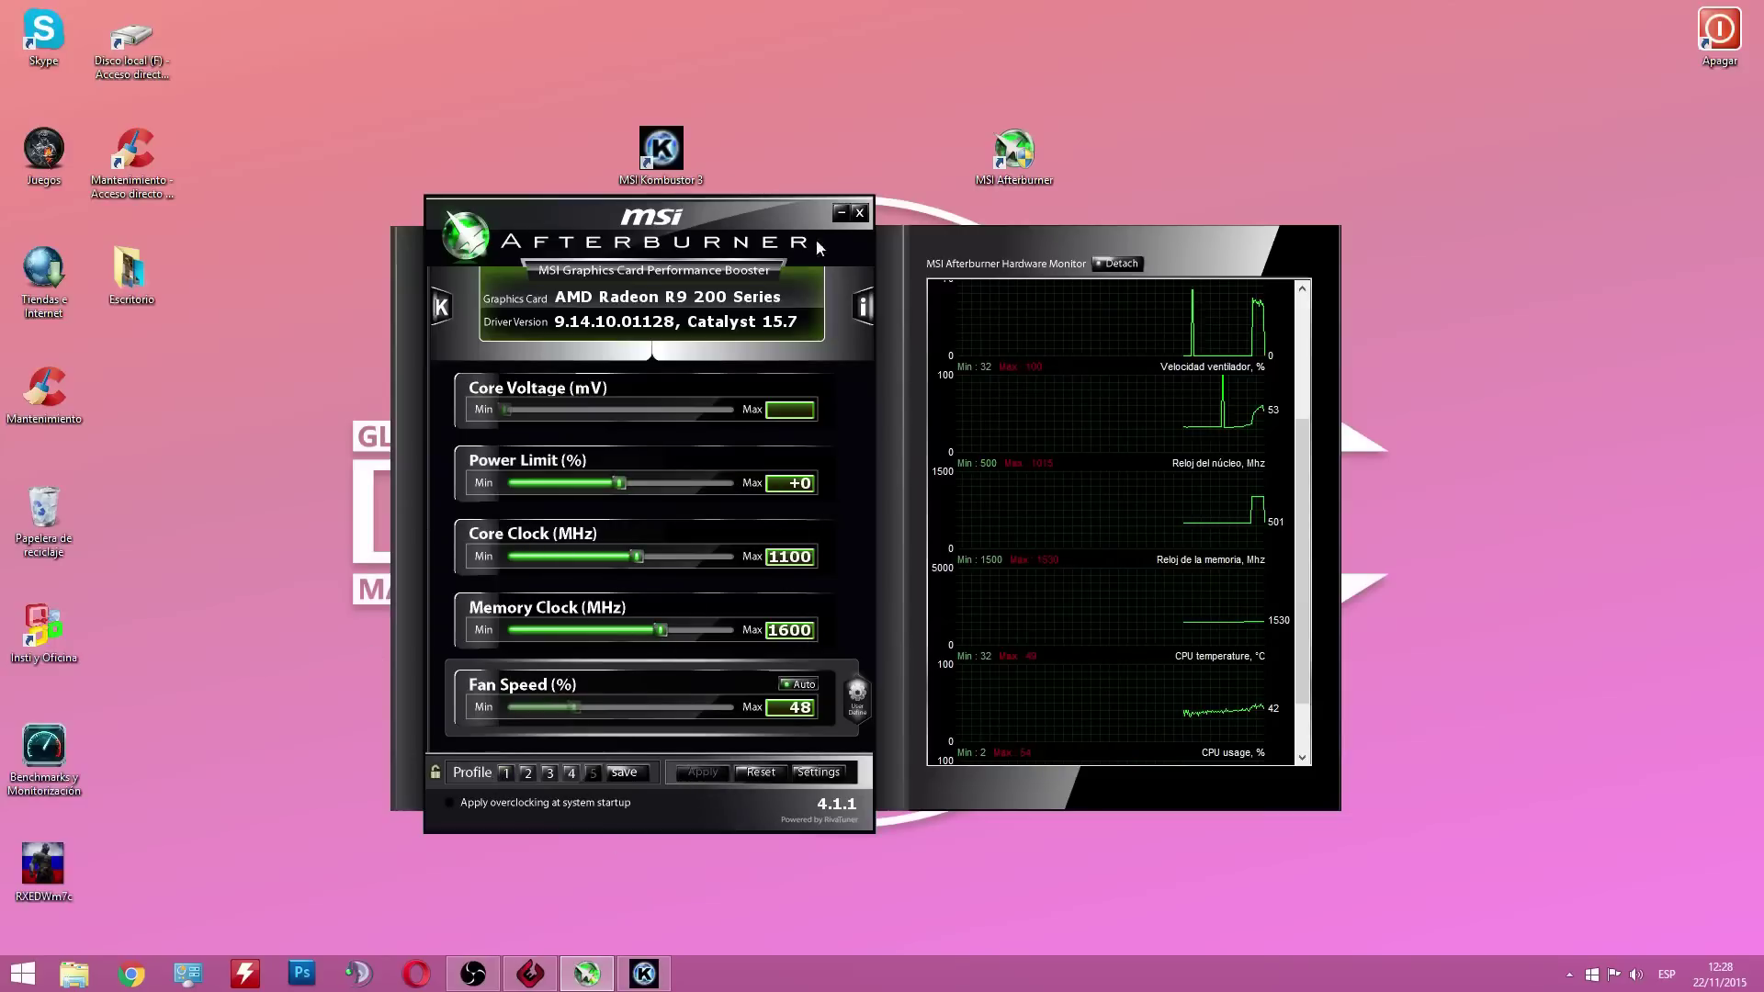
double_click(662, 149)
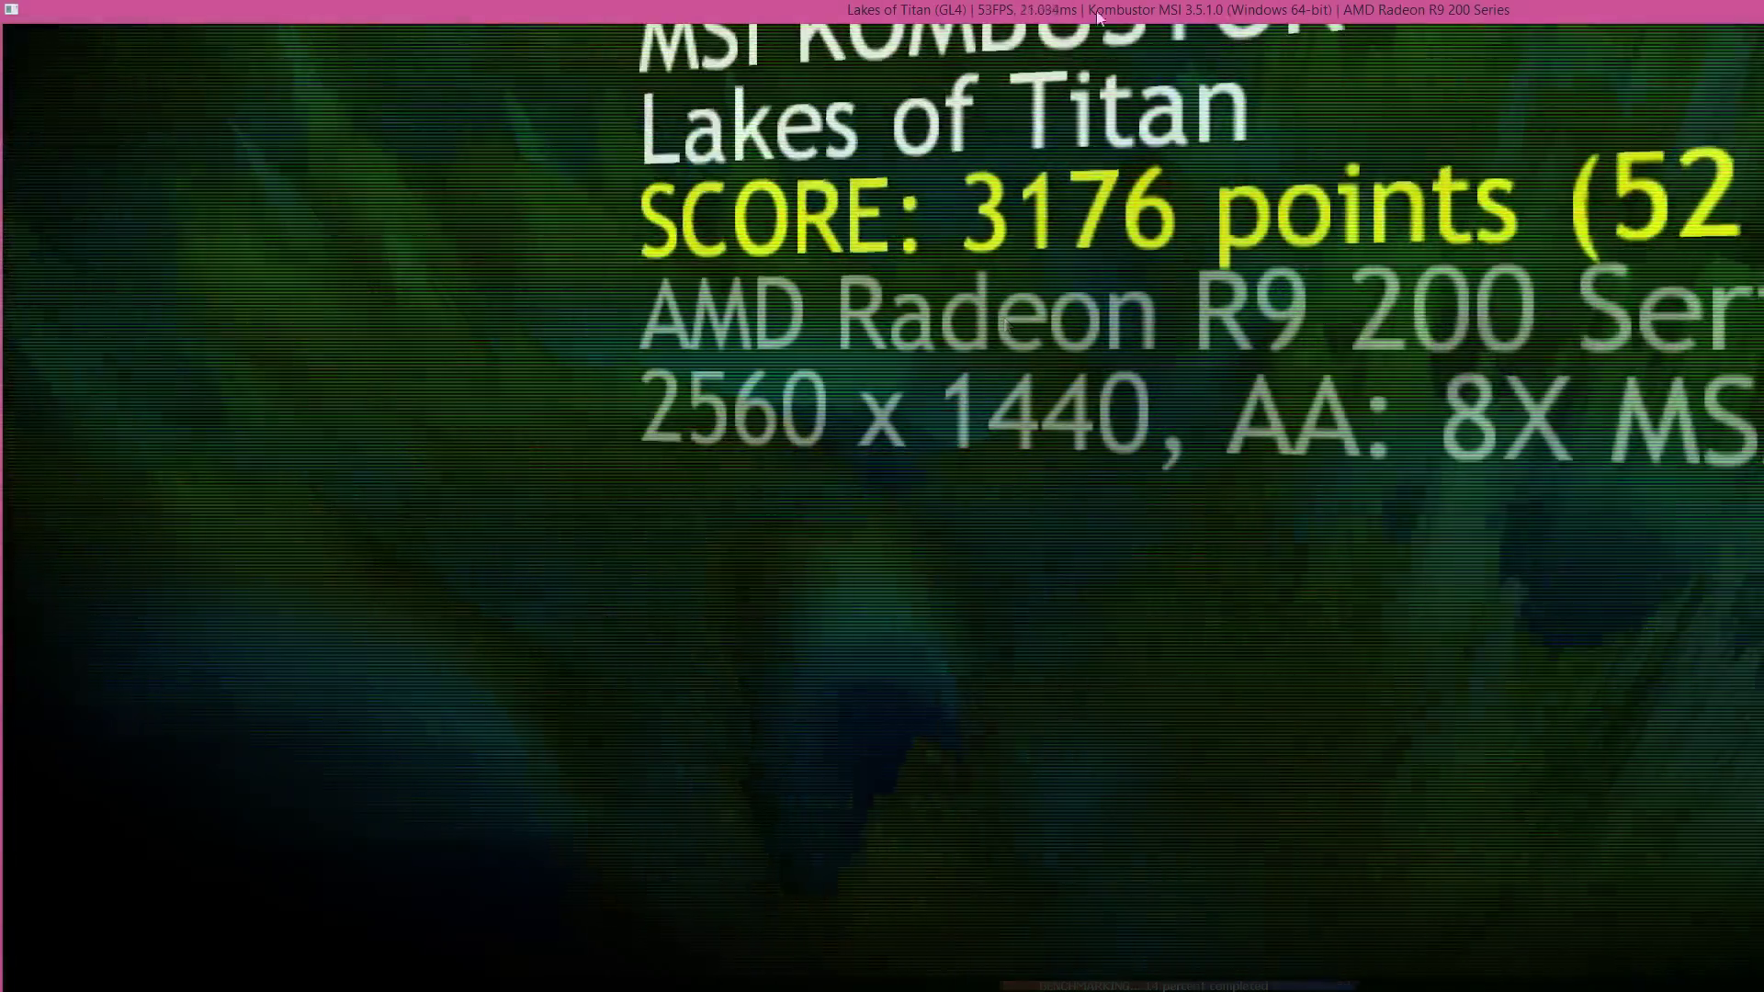
Bring the new benchmark score into view, close the test window and minimize Kombustor.
left_click_drag(1091, 9, 695, 230)
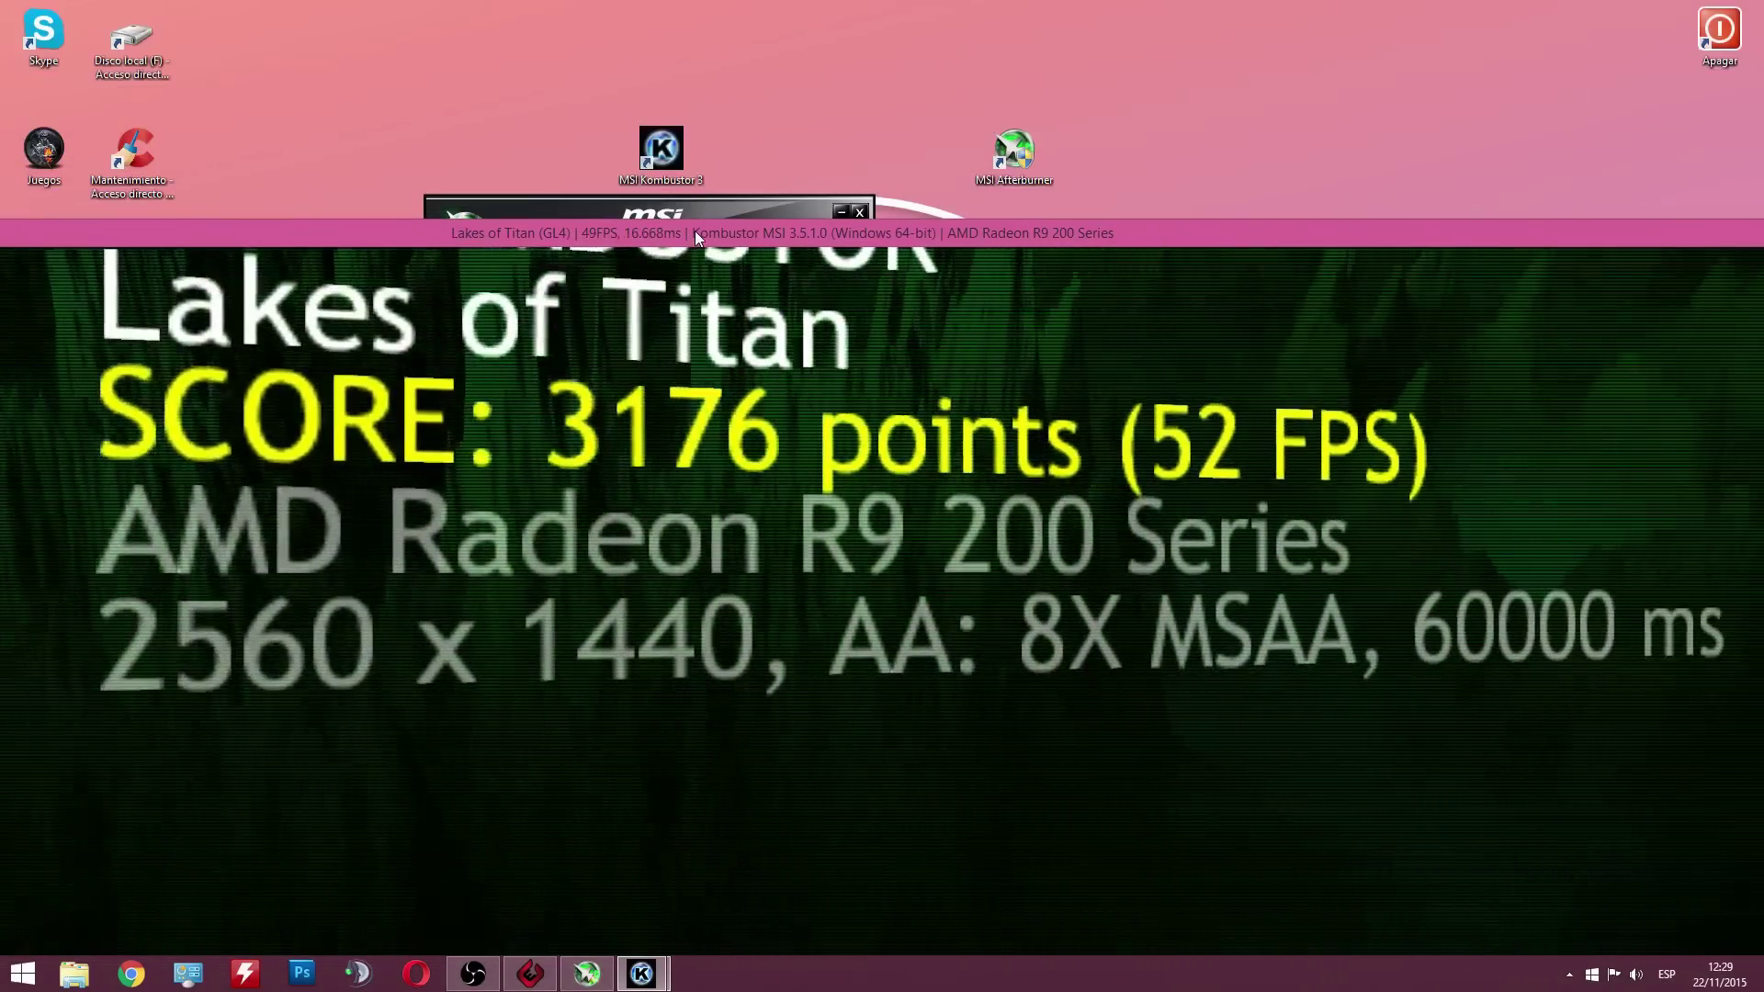
left_click_drag(1264, 235, 910, 460)
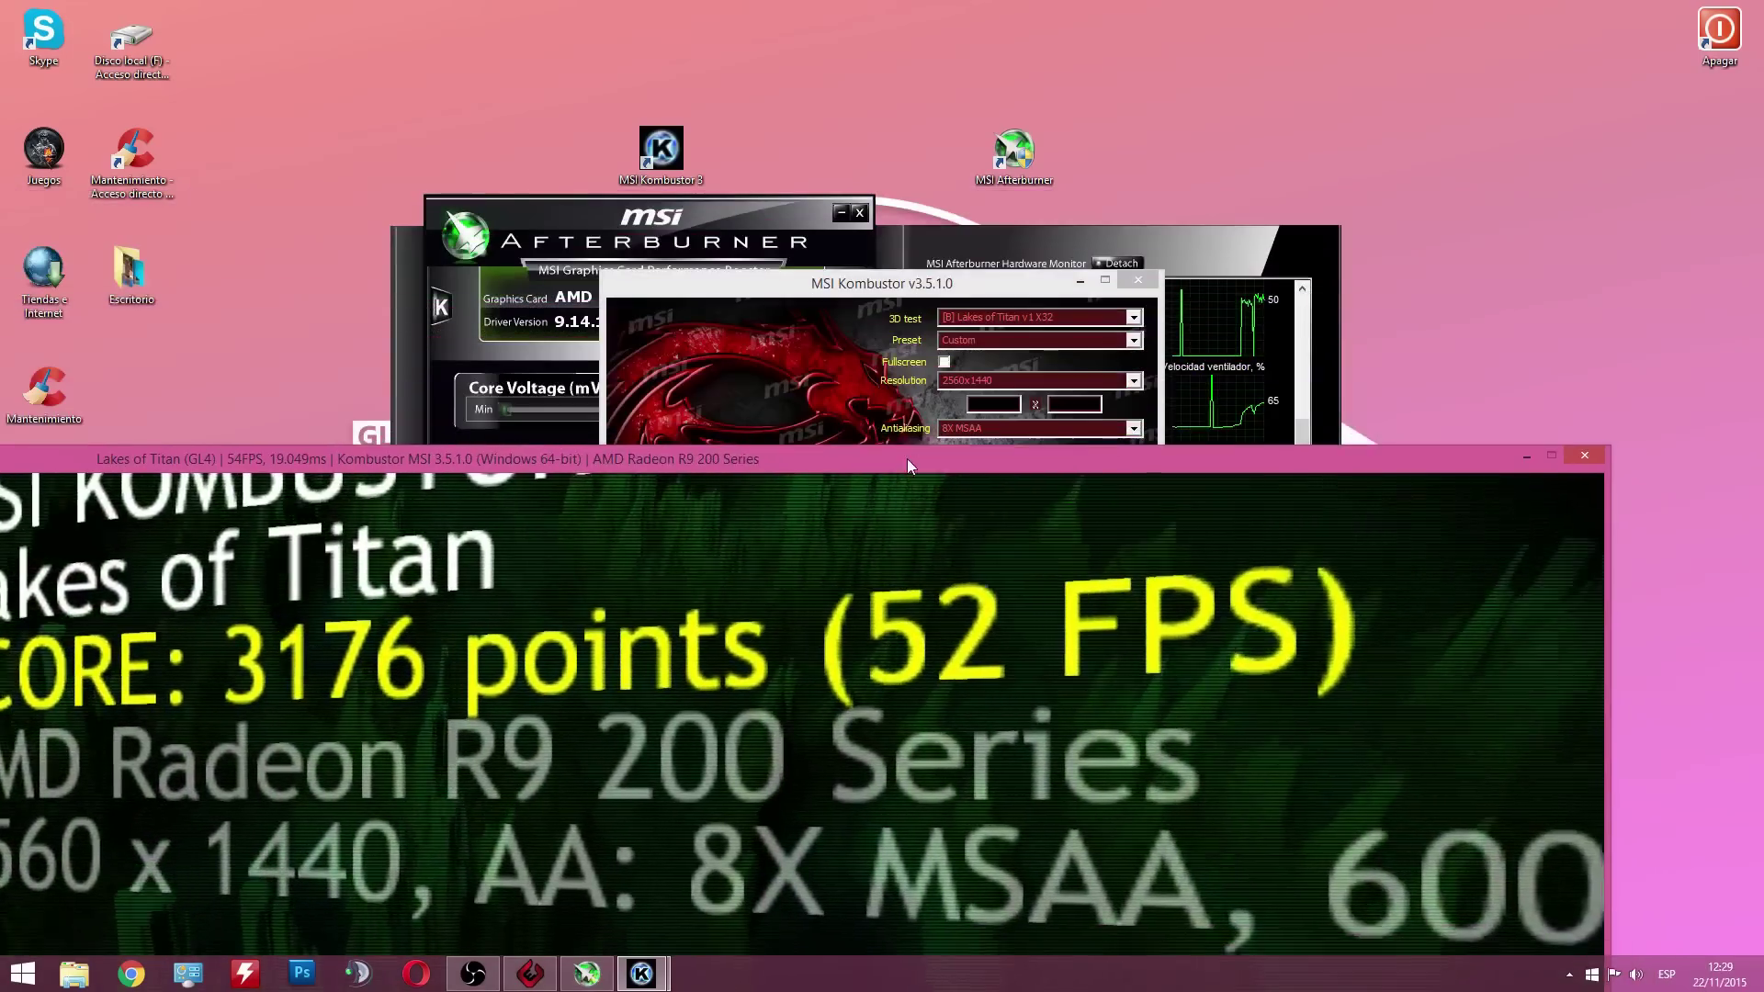
left_click(1586, 459)
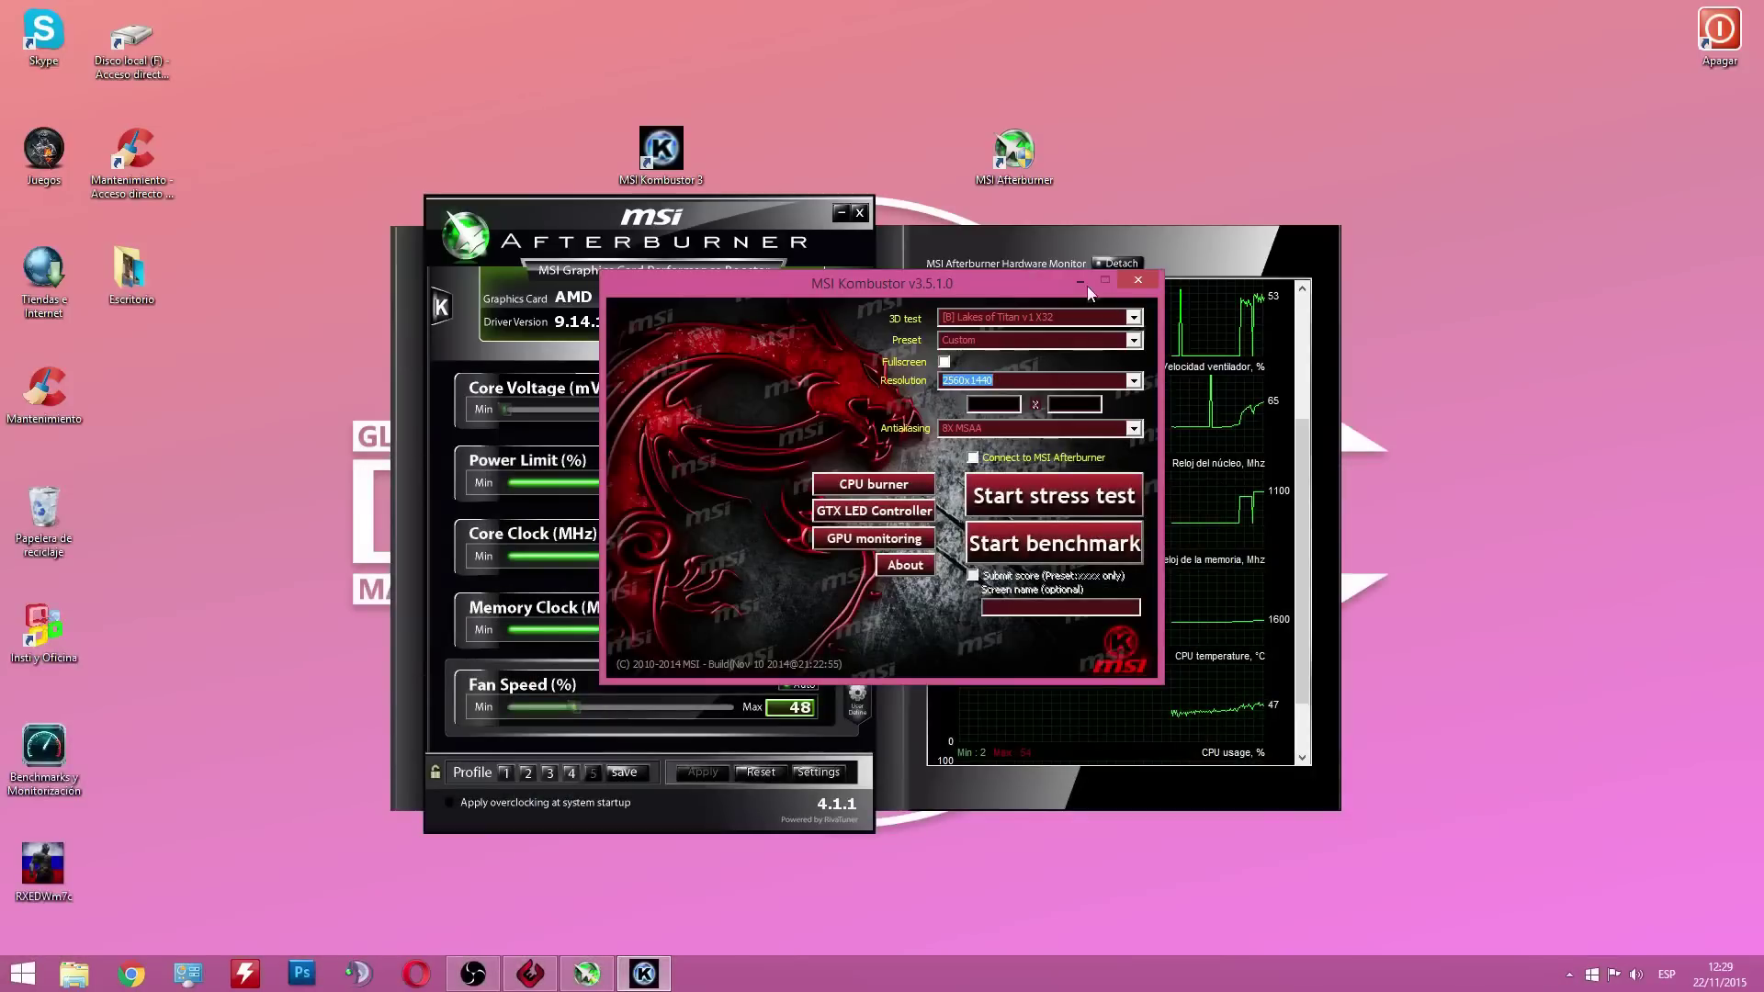
left_click(1079, 283)
Open CPUID Hardware Monitor enlarged to show all sensors, and view the GPU temperature and load graphs in Afterburner's hardware monitor.
left_click(241, 977)
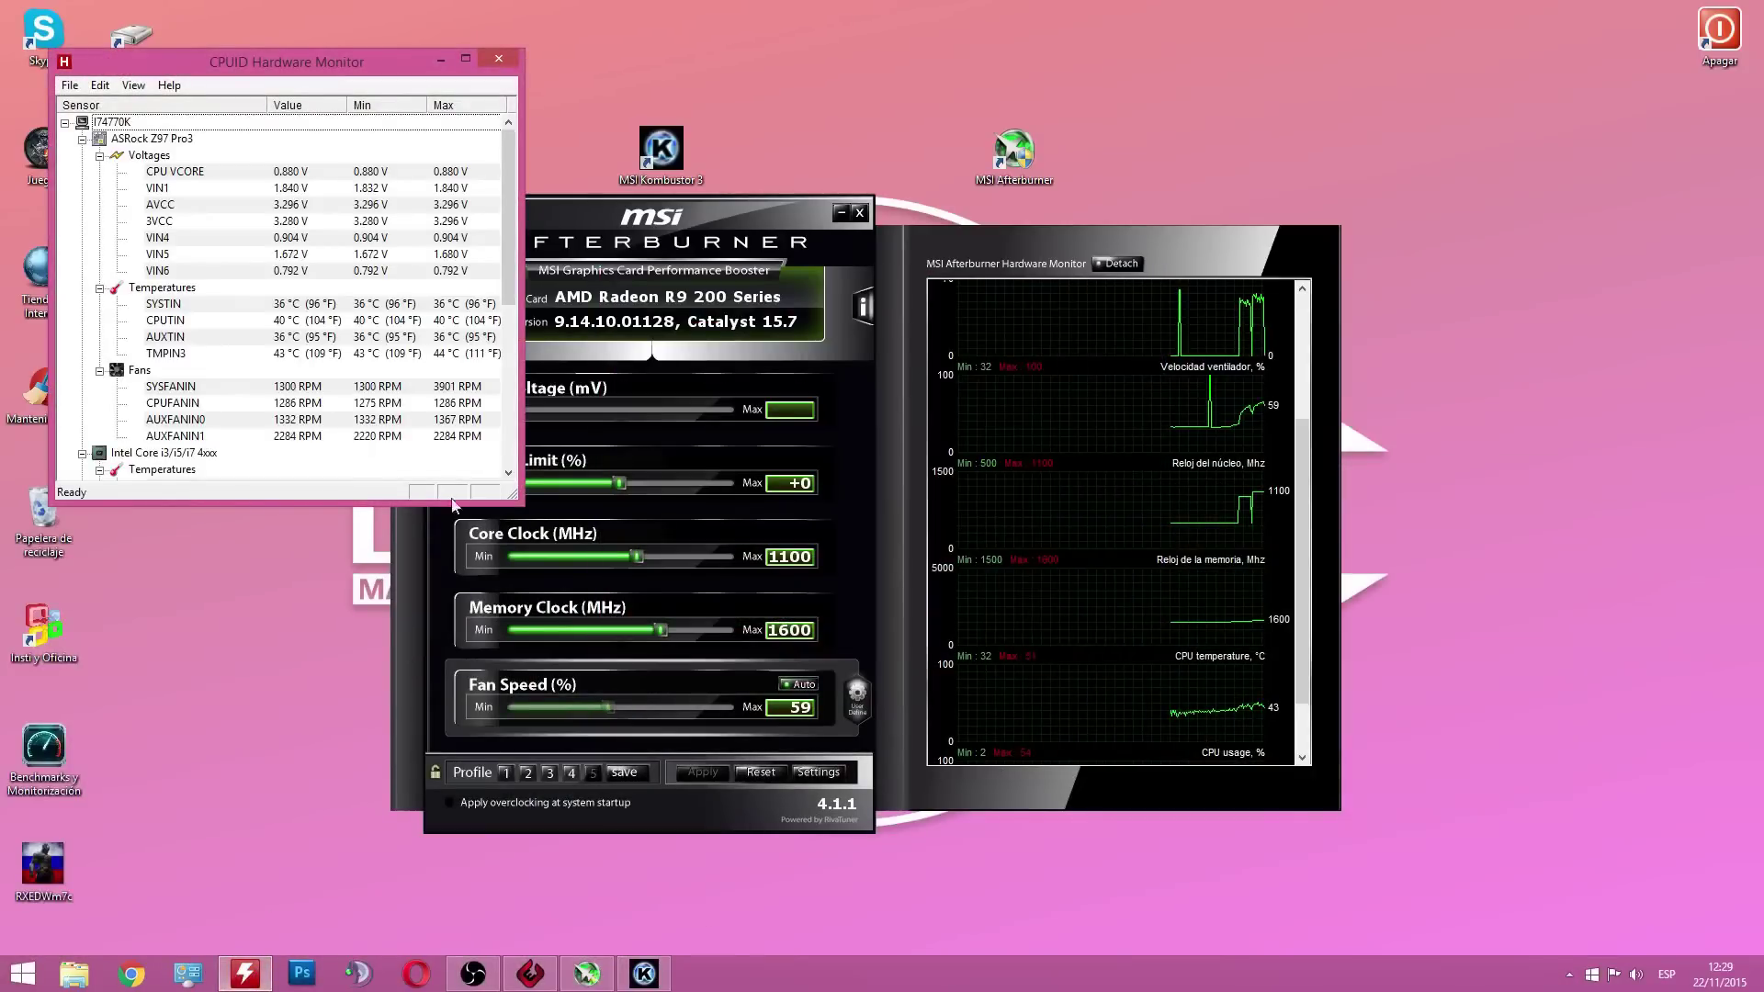
left_click_drag(515, 499, 531, 888)
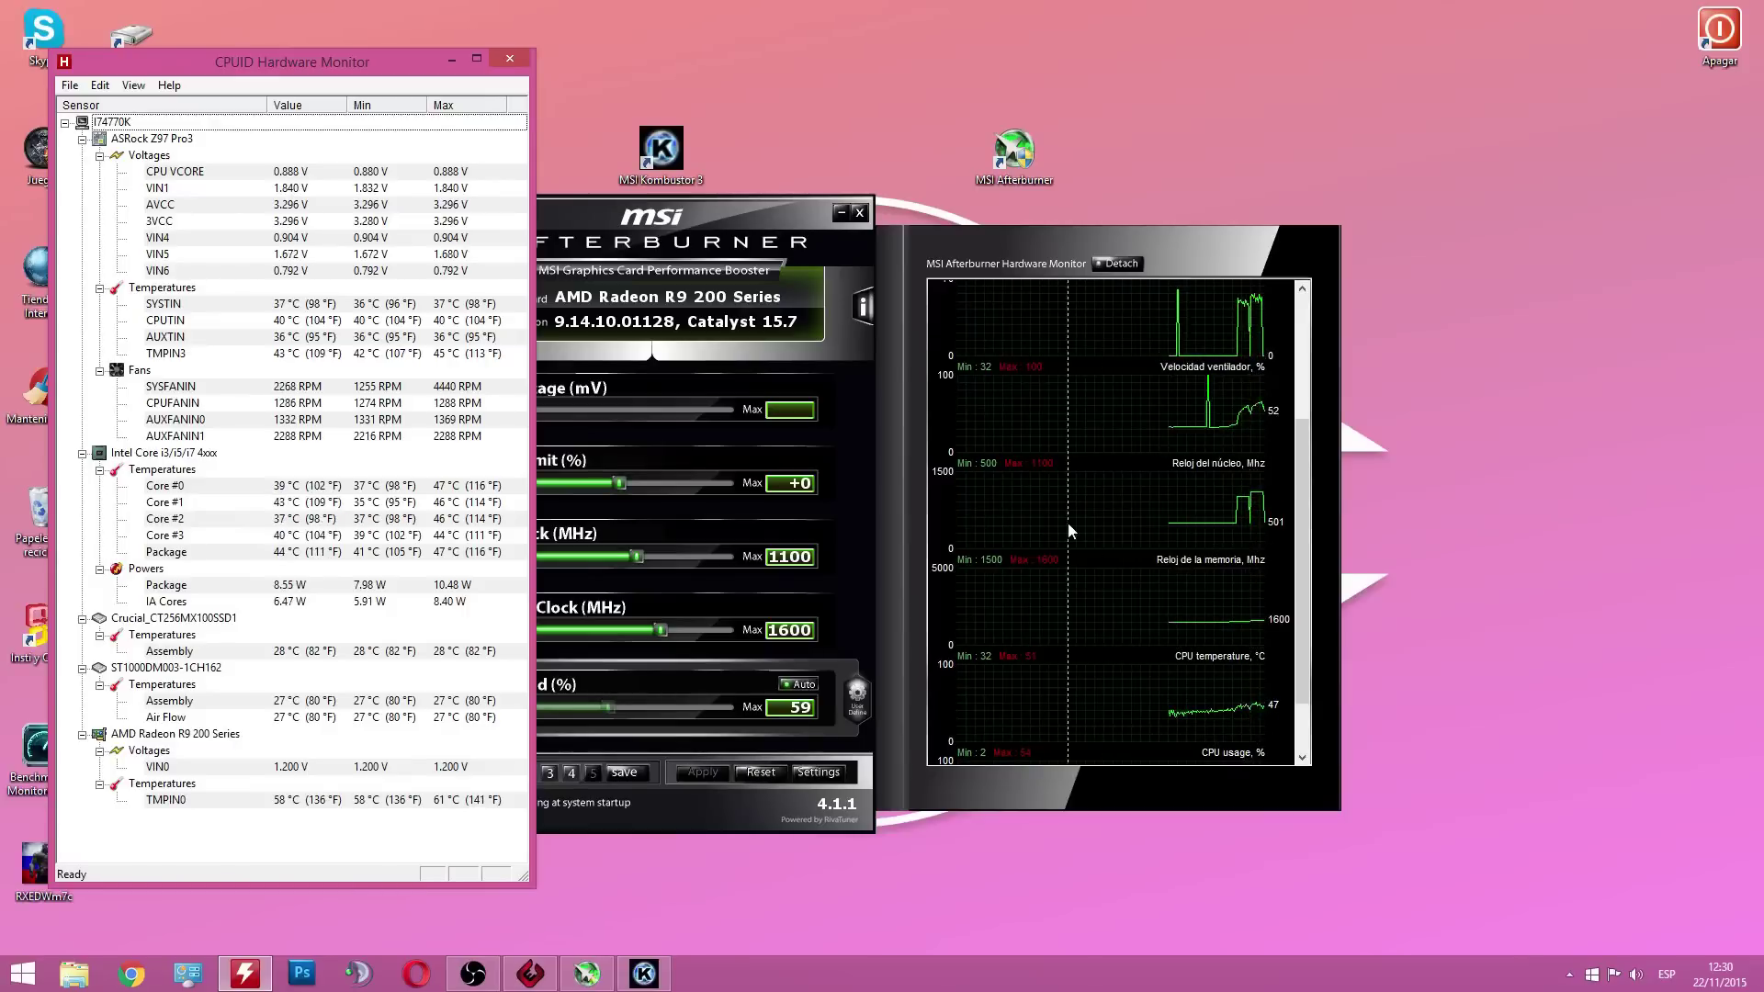
left_click(1302, 436)
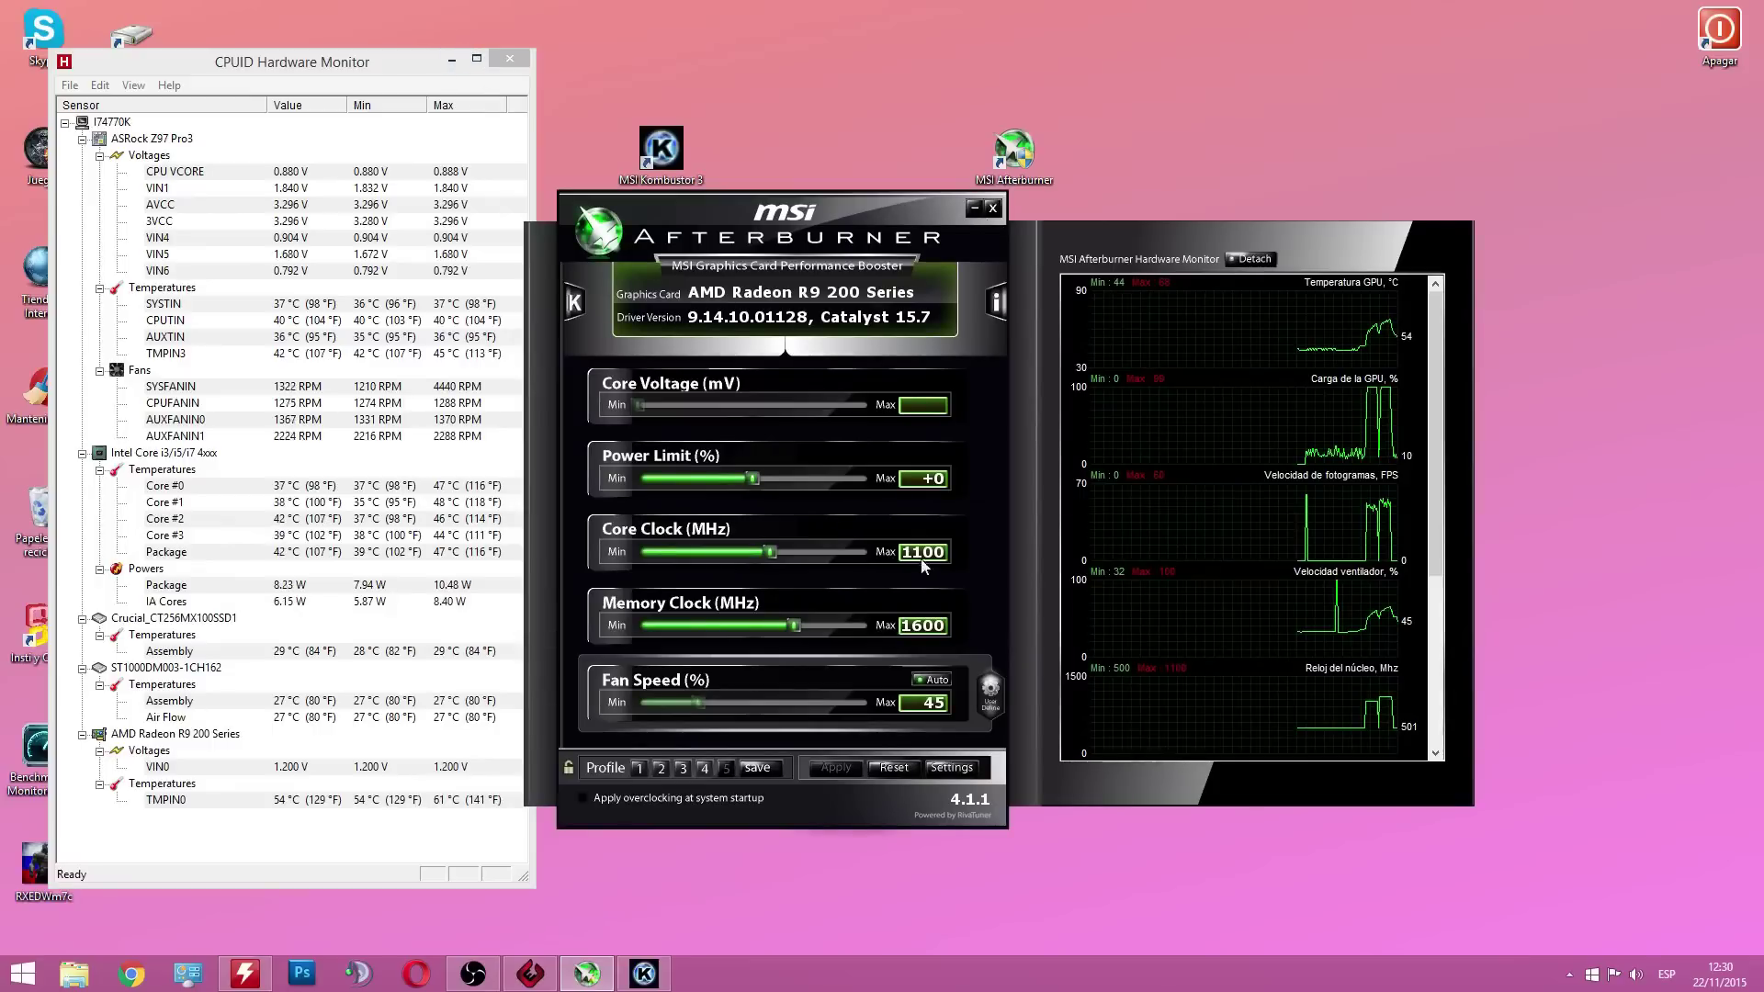
Load saved profile 3, and set the core clock to 1200 MHz and the memory clock to 1815 MHz.
left_click(682, 768)
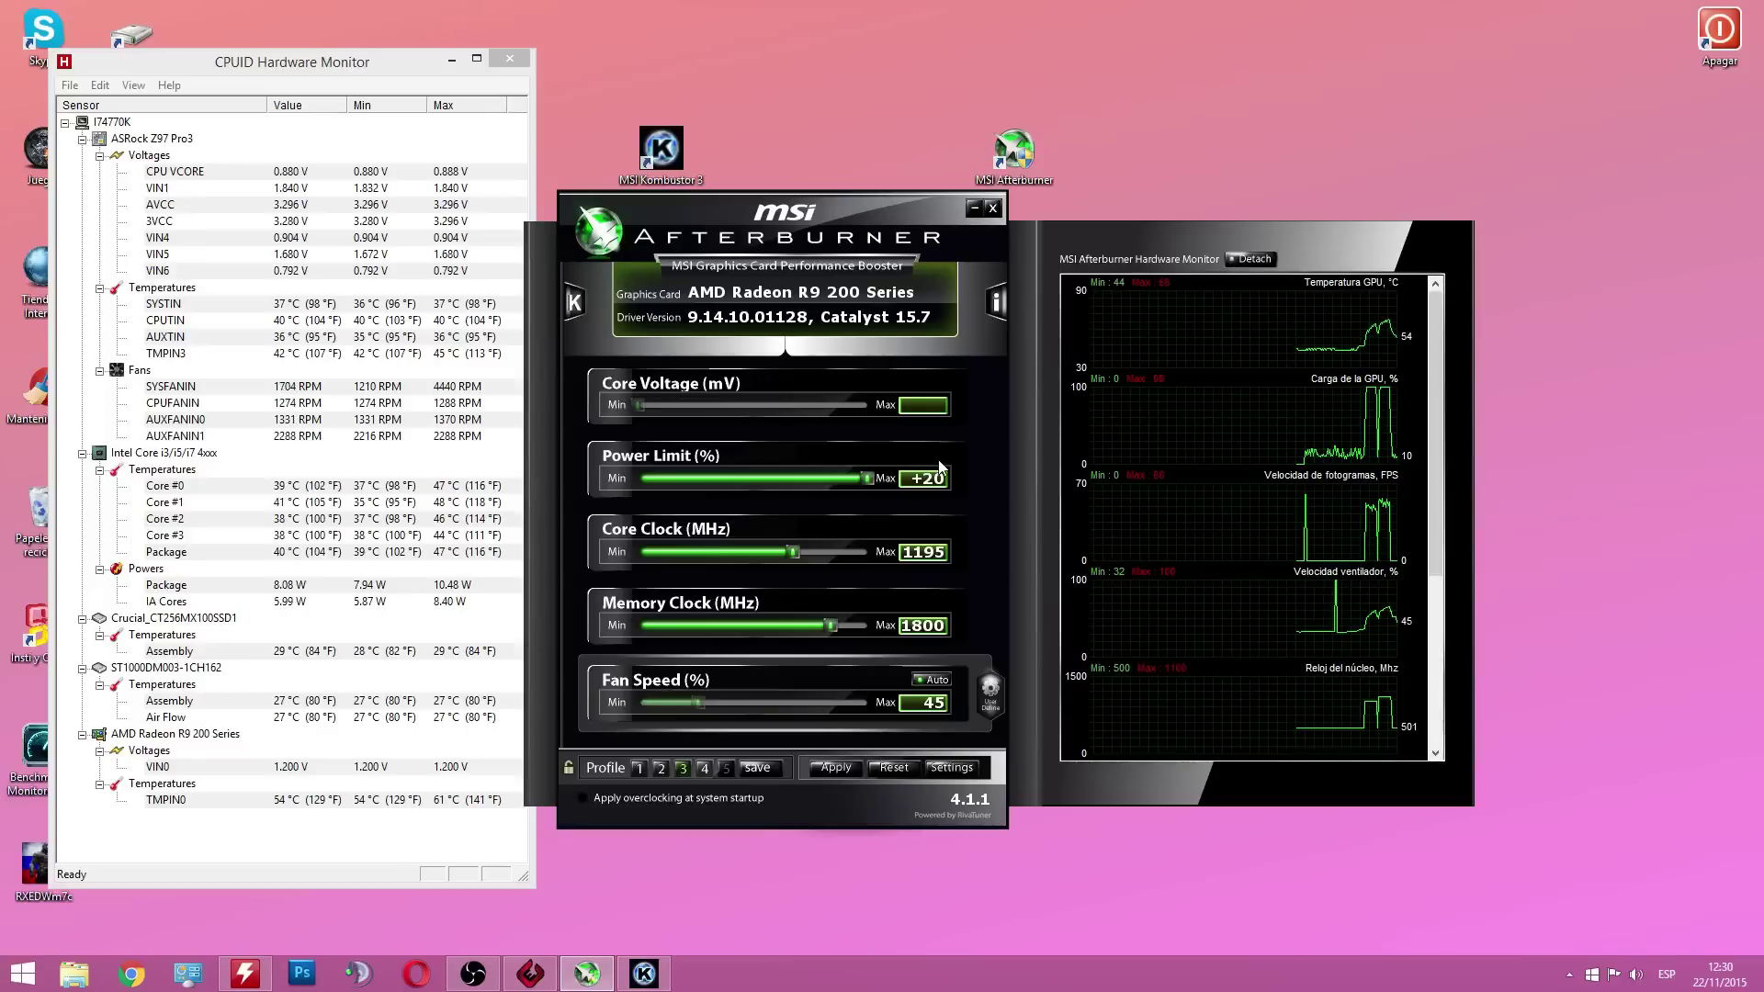
left_click_drag(939, 466, 1064, 557)
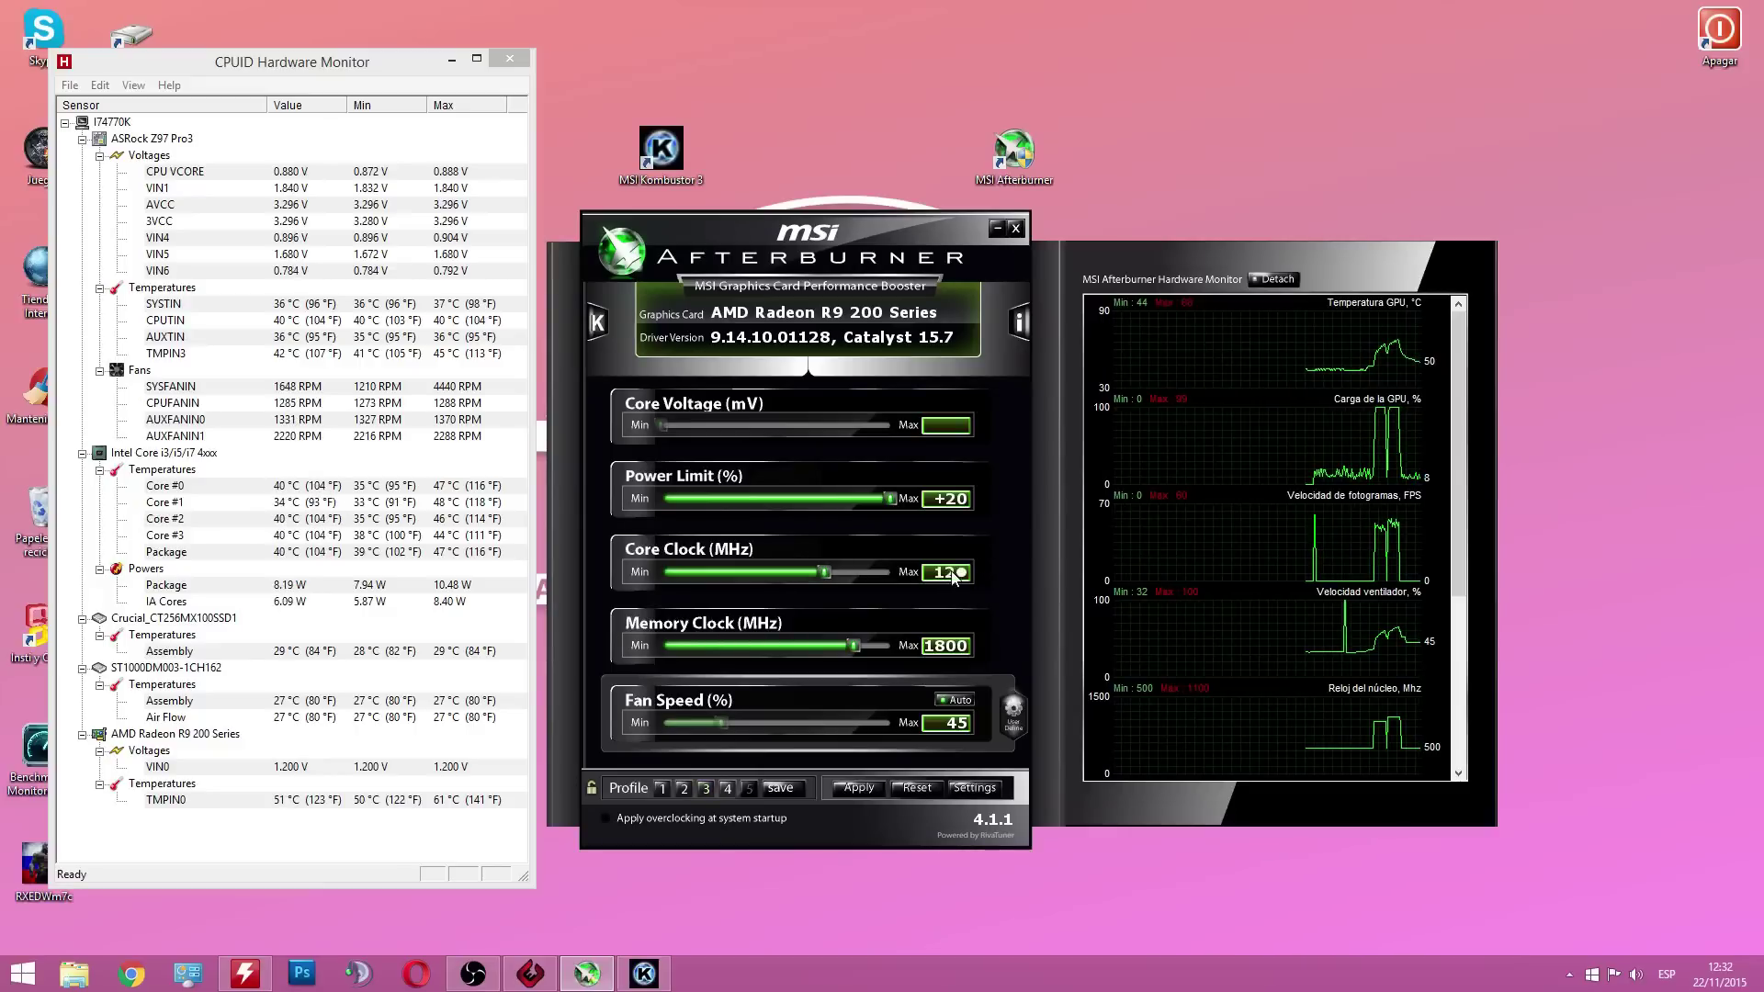
type("10")
key("Return")
left_click(931, 653)
type("1830")
key("Return")
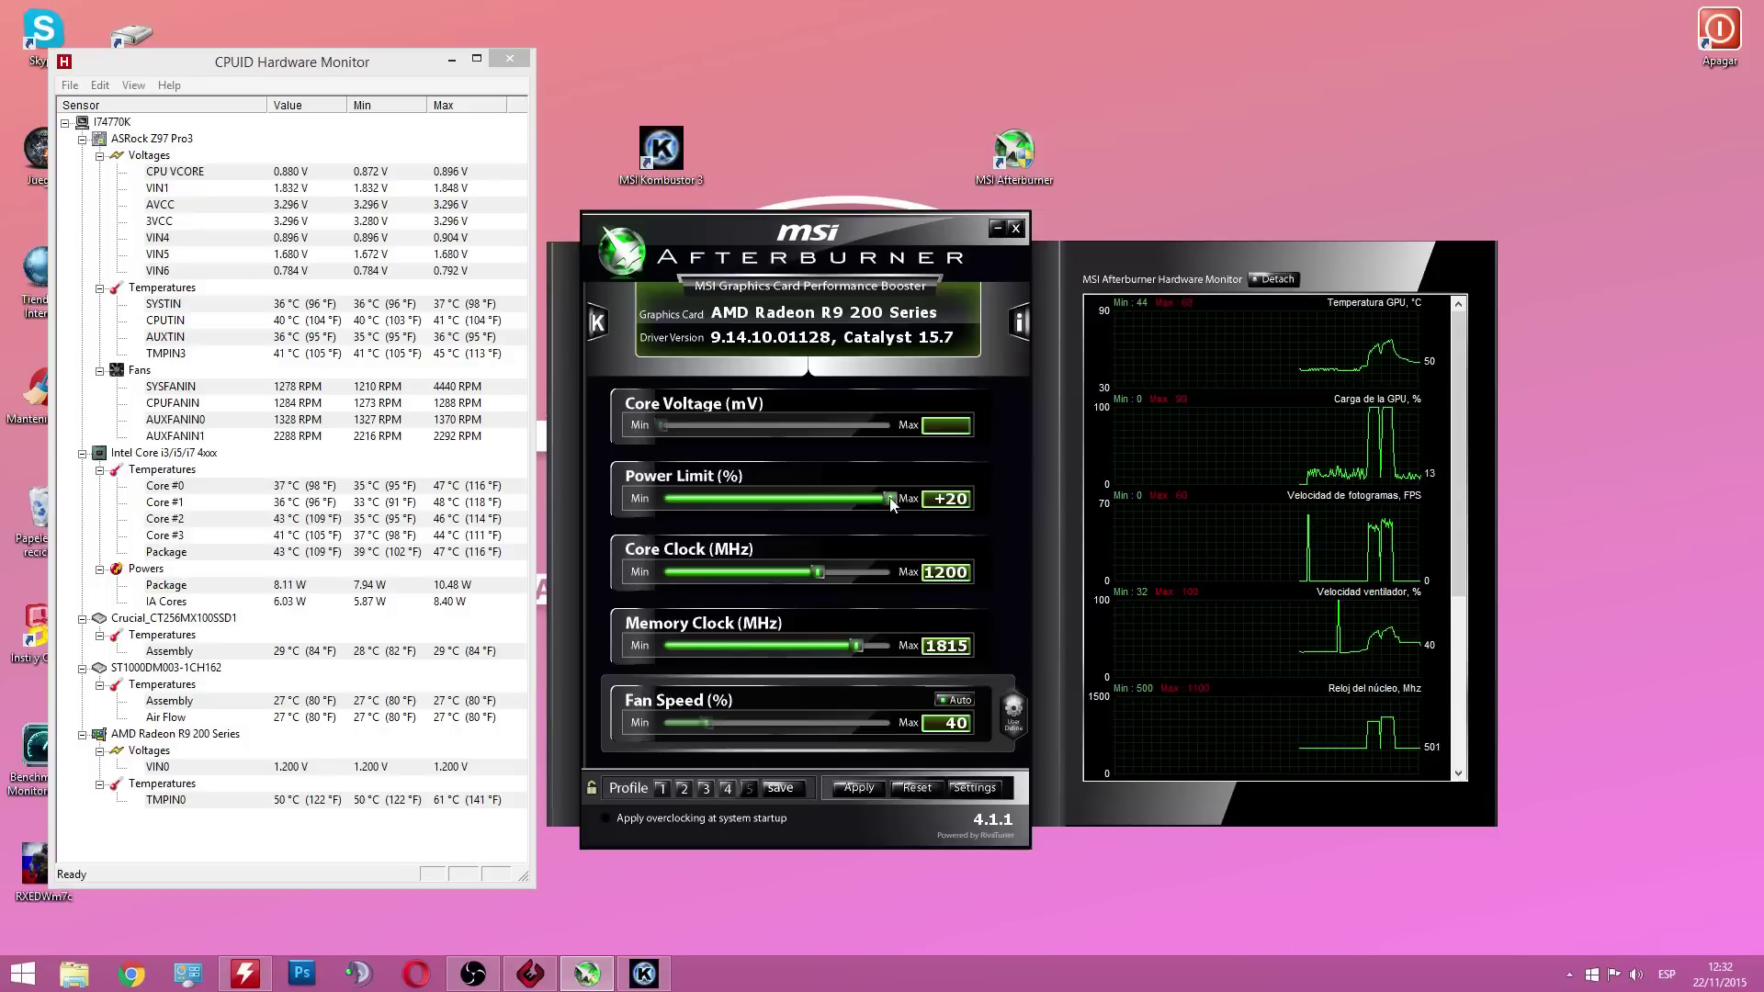
Lower the power limit to +14 %.
left_click_drag(890, 499, 852, 502)
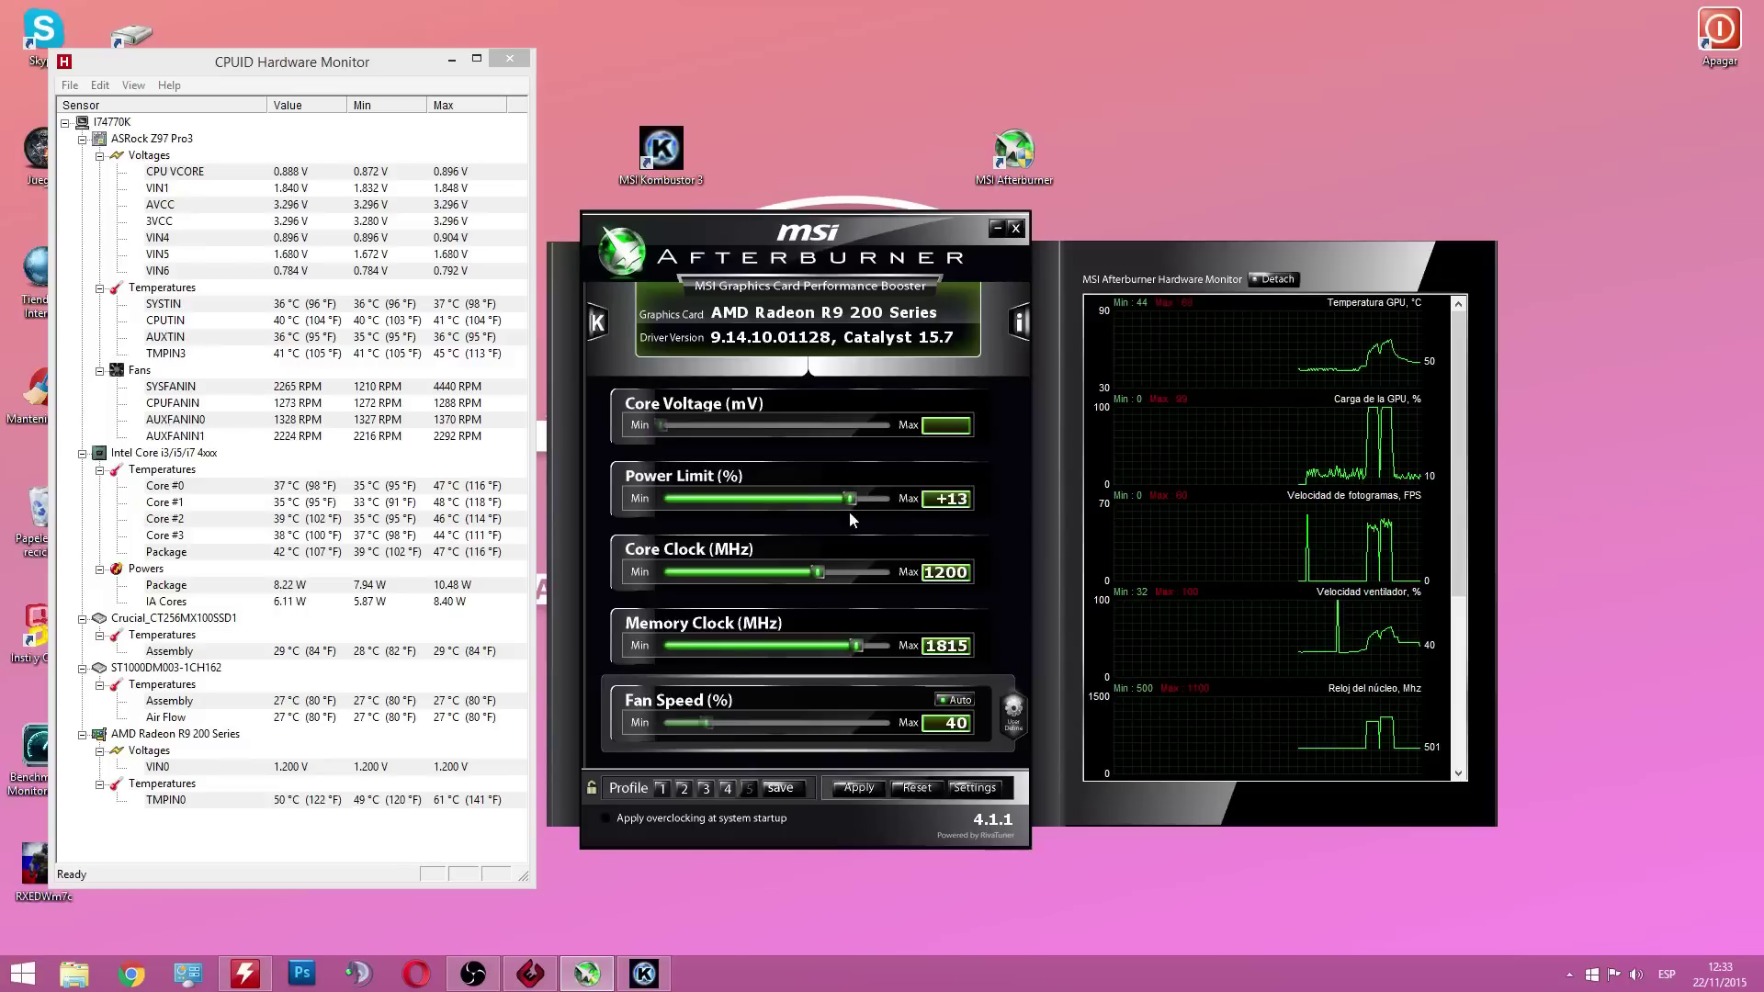
left_click_drag(851, 503, 859, 498)
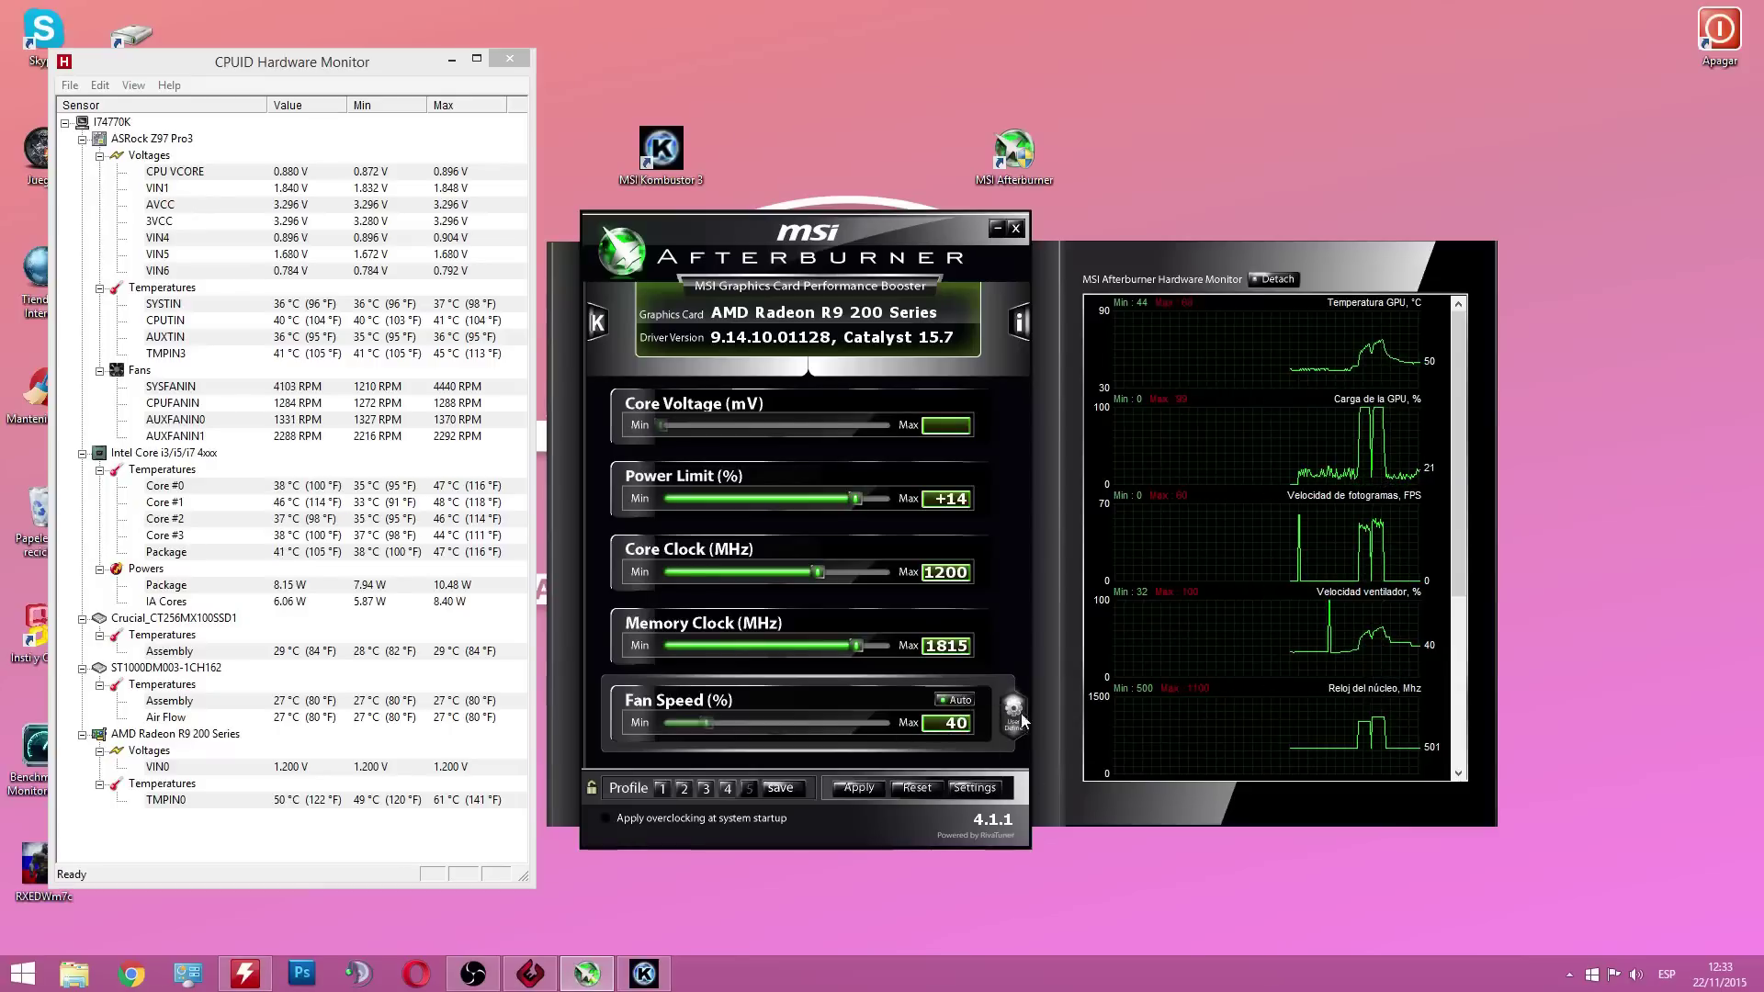
Switch automatic fan control off and back on, and view the custom fan speed curve in the Afterburner settings.
left_click(956, 701)
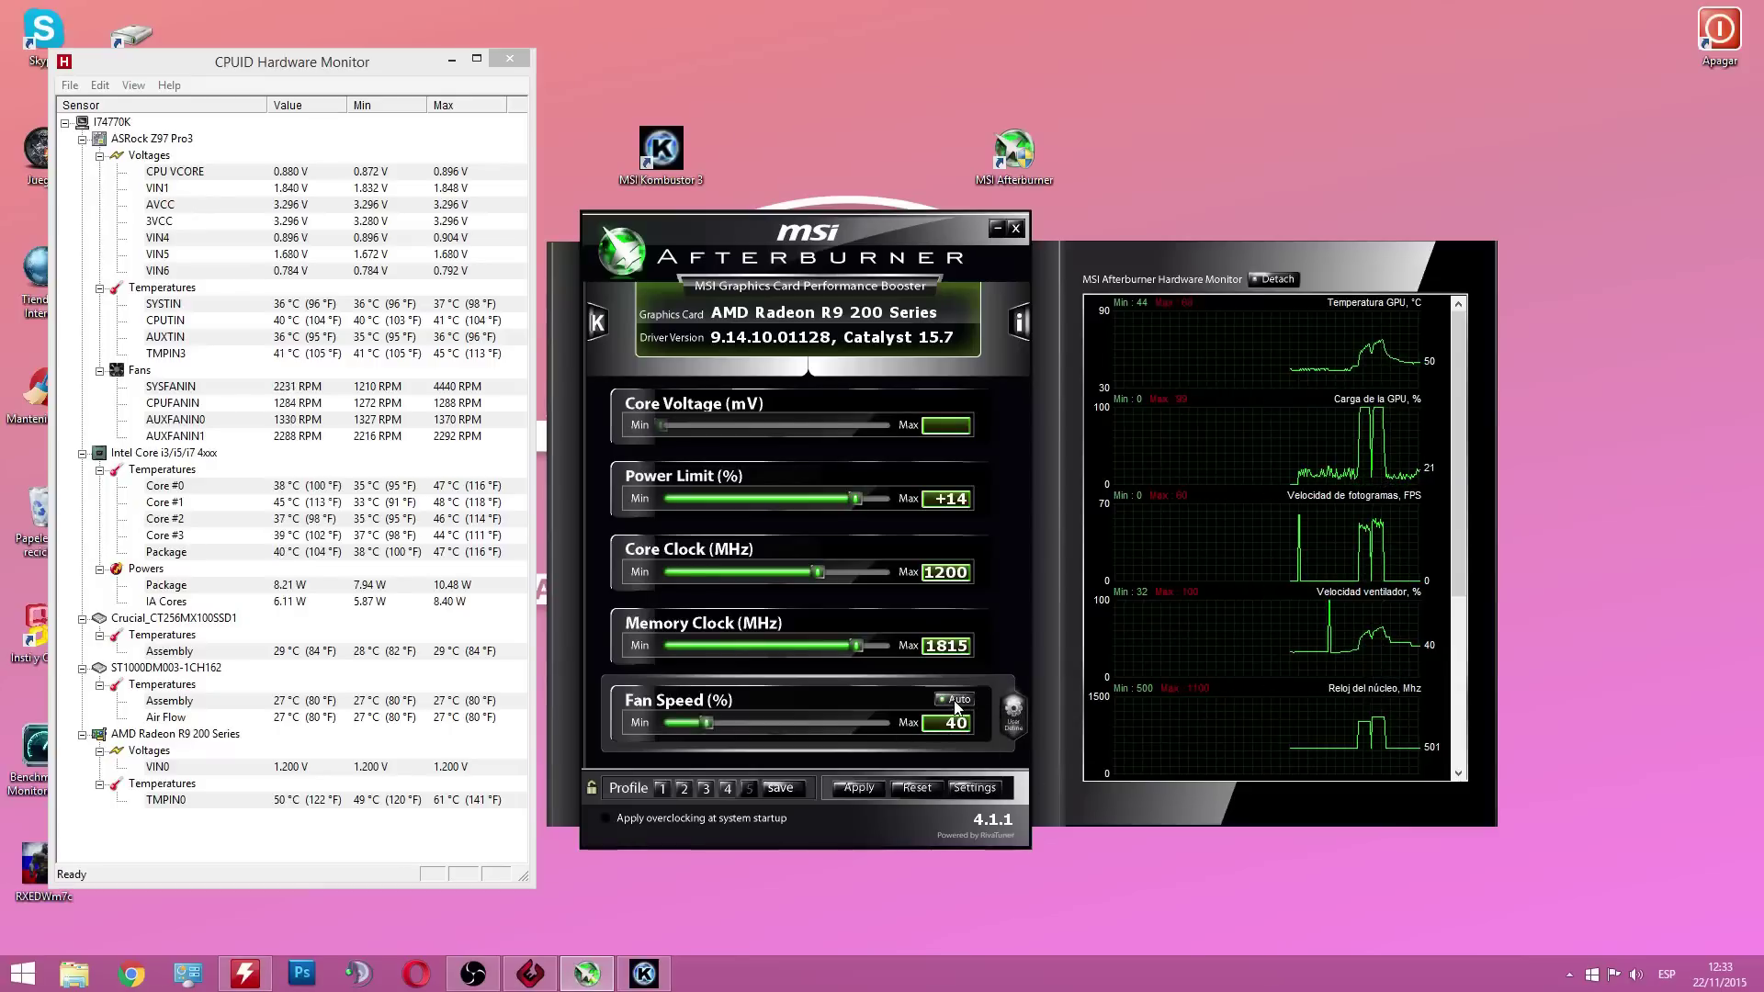
left_click(974, 788)
left_click_drag(800, 363, 800, 364)
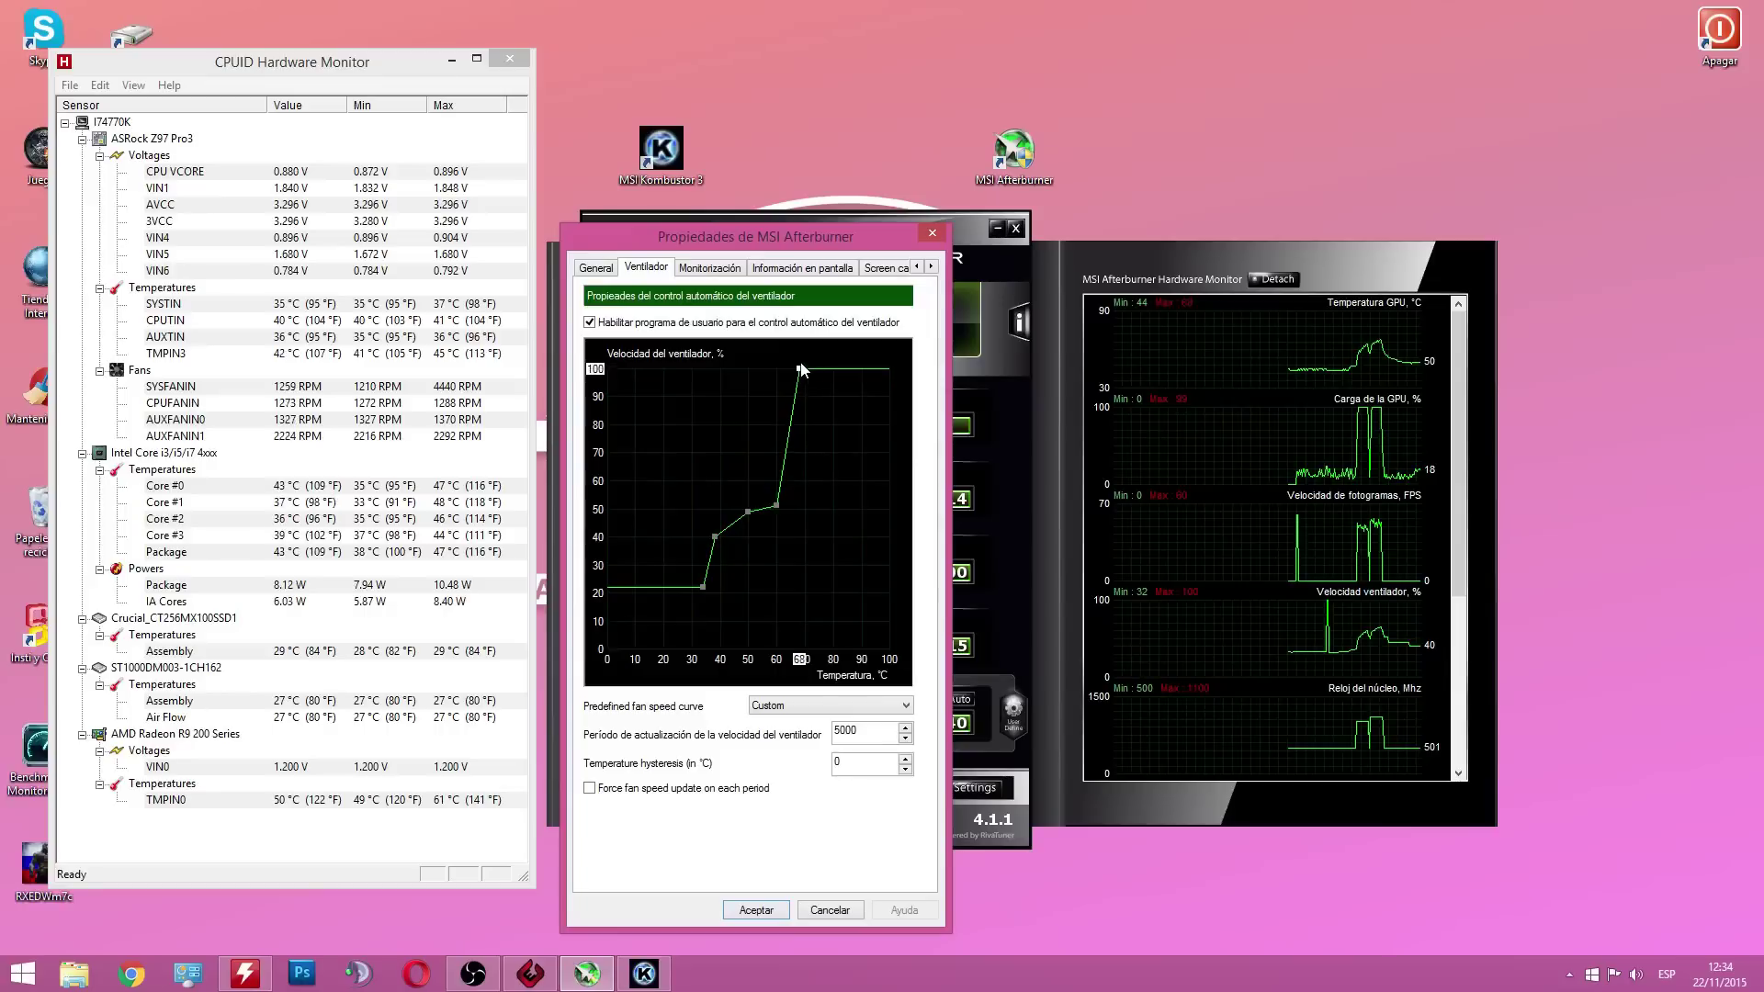
left_click_drag(789, 370, 791, 369)
left_click(931, 233)
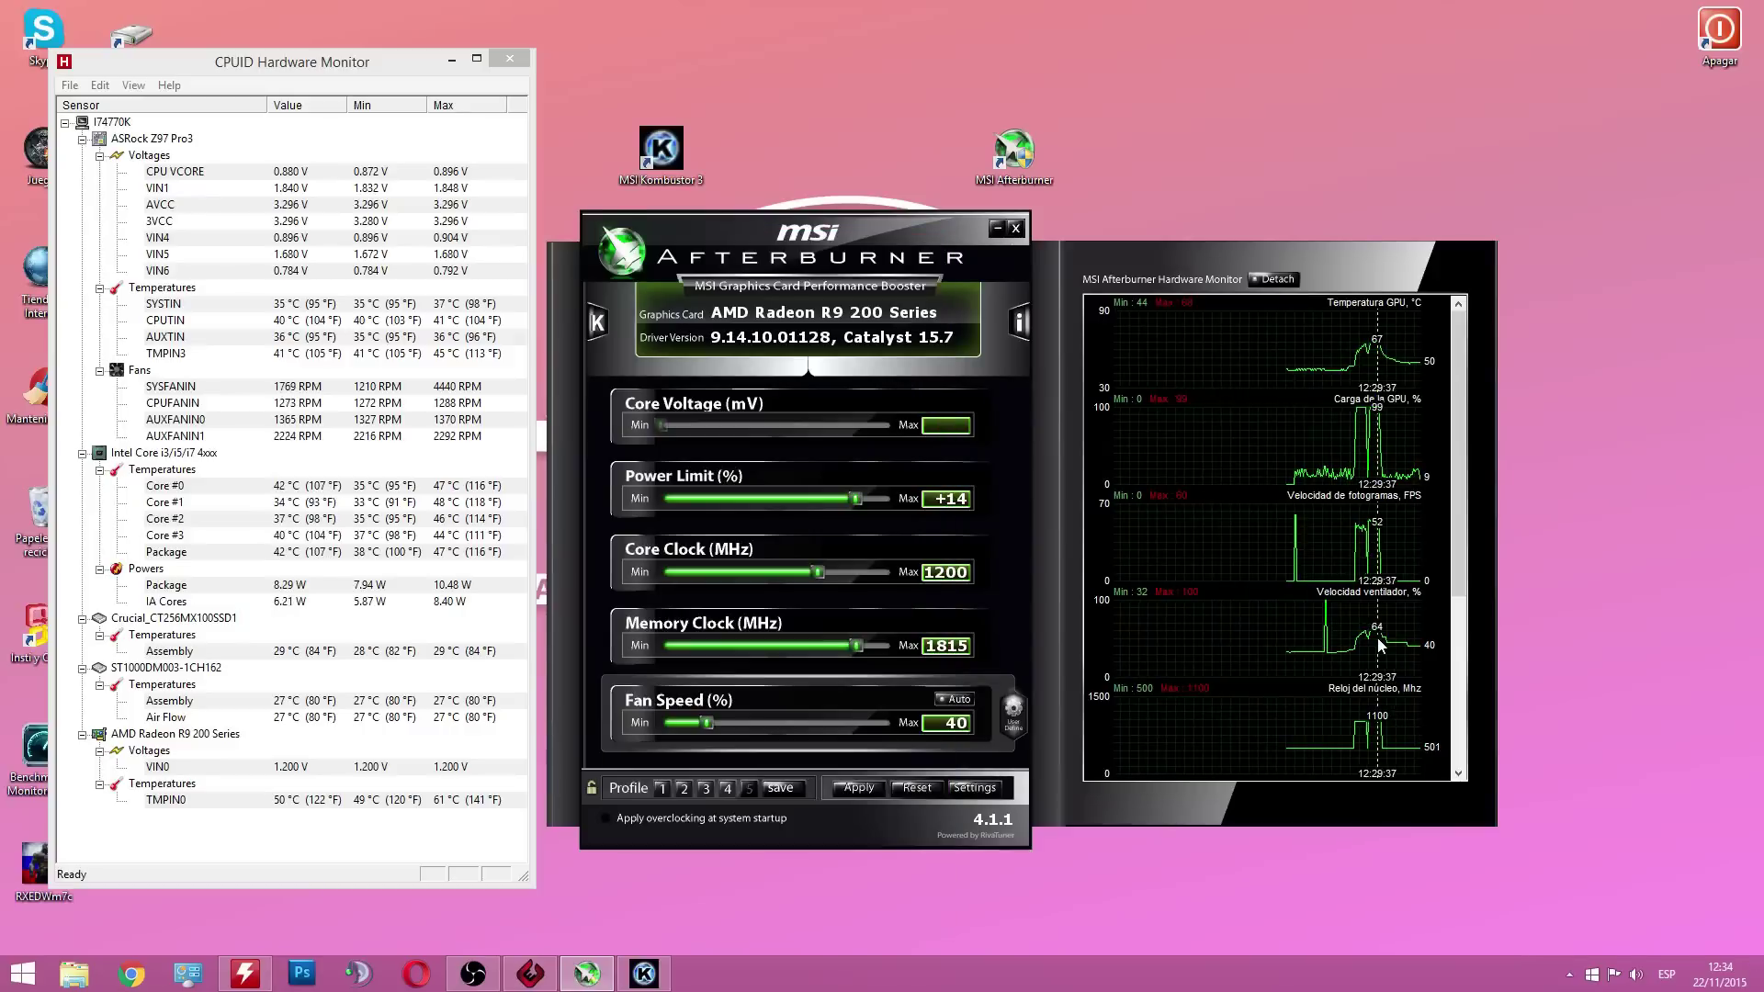
left_click(956, 699)
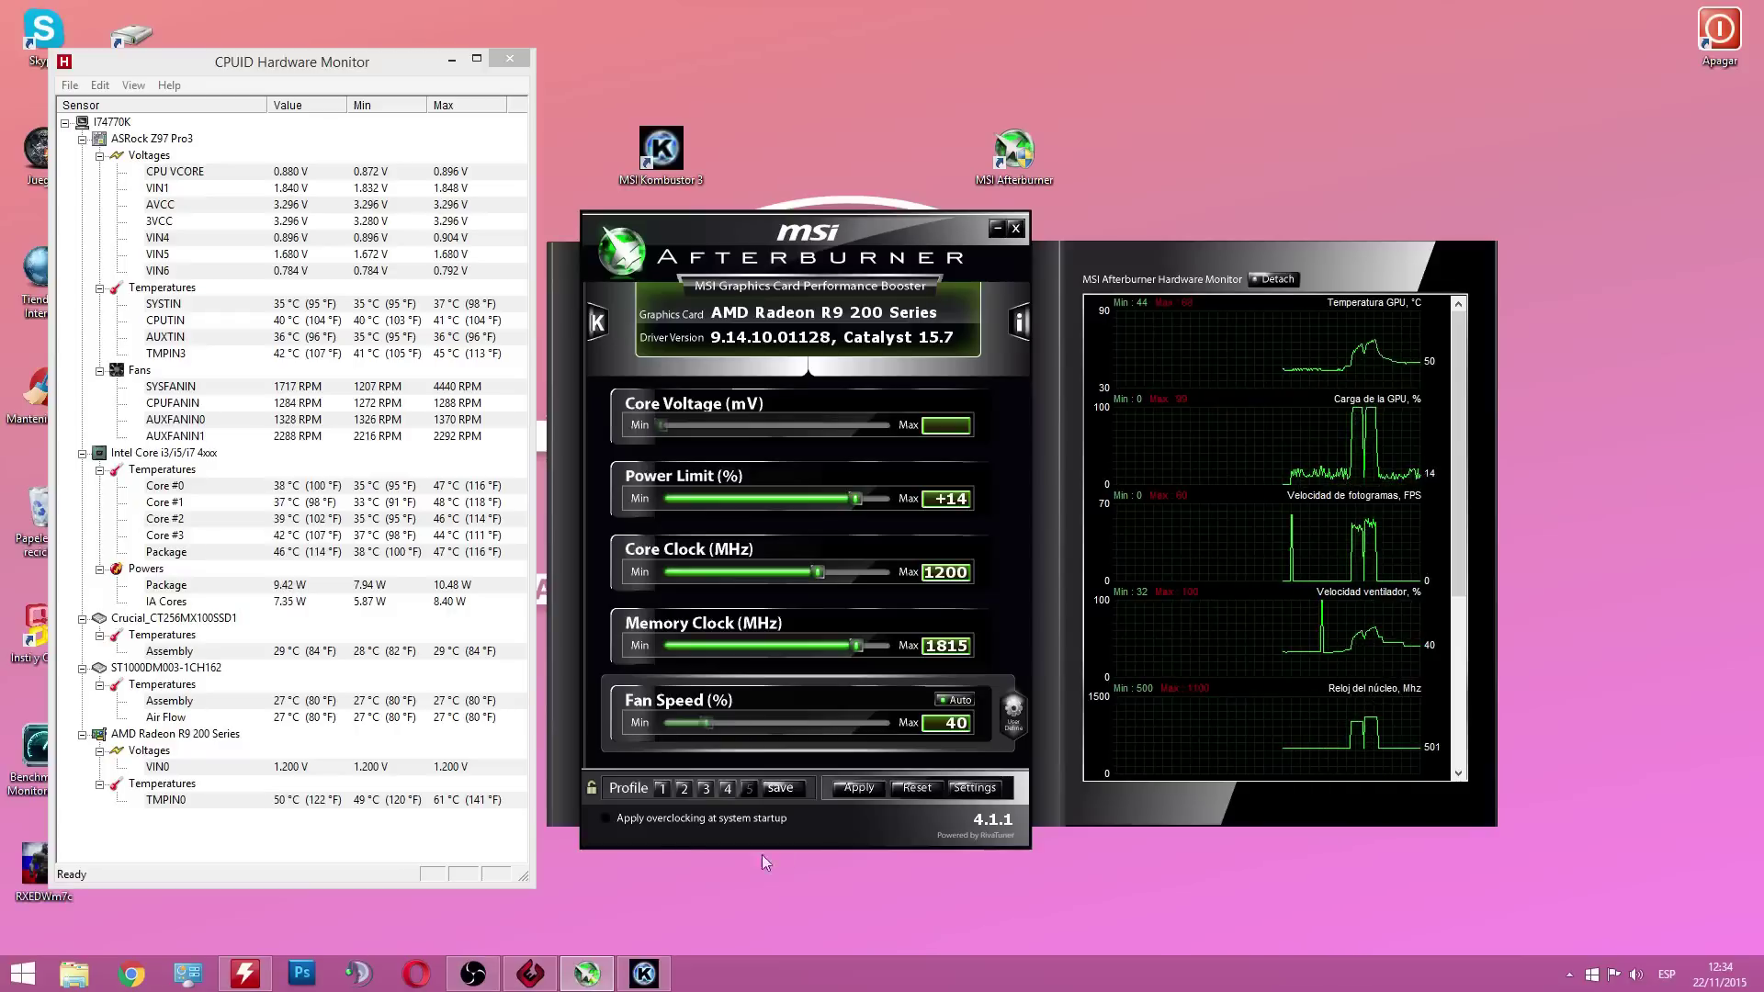
Load saved profile 3 with a +20 % power limit, 1195 MHz core clock and 1800 MHz memory clock.
left_click(665, 789)
left_click(707, 788)
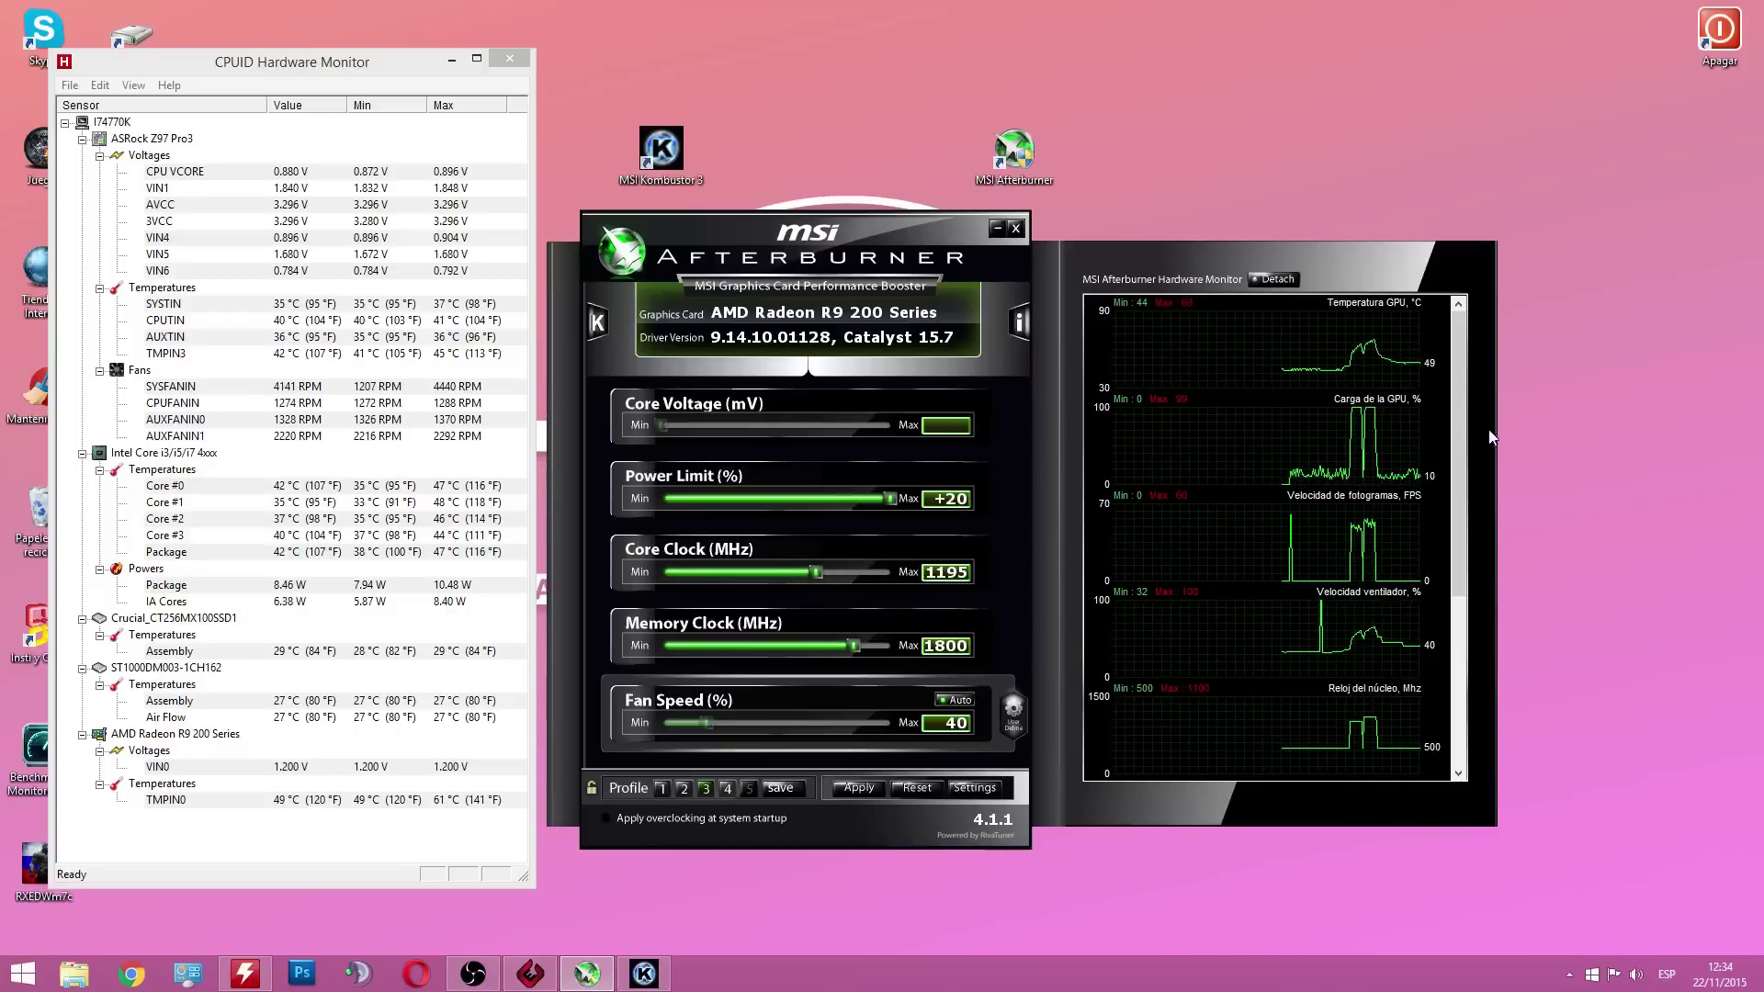
mouse_move(1460, 405)
left_mouse_down()
mouse_move(1454, 576)
mouse_move(1442, 397)
left_mouse_up()
Move the CPUID Hardware Monitor window into the corner of the desktop and resize it.
left_click_drag(313, 68, 278, 34)
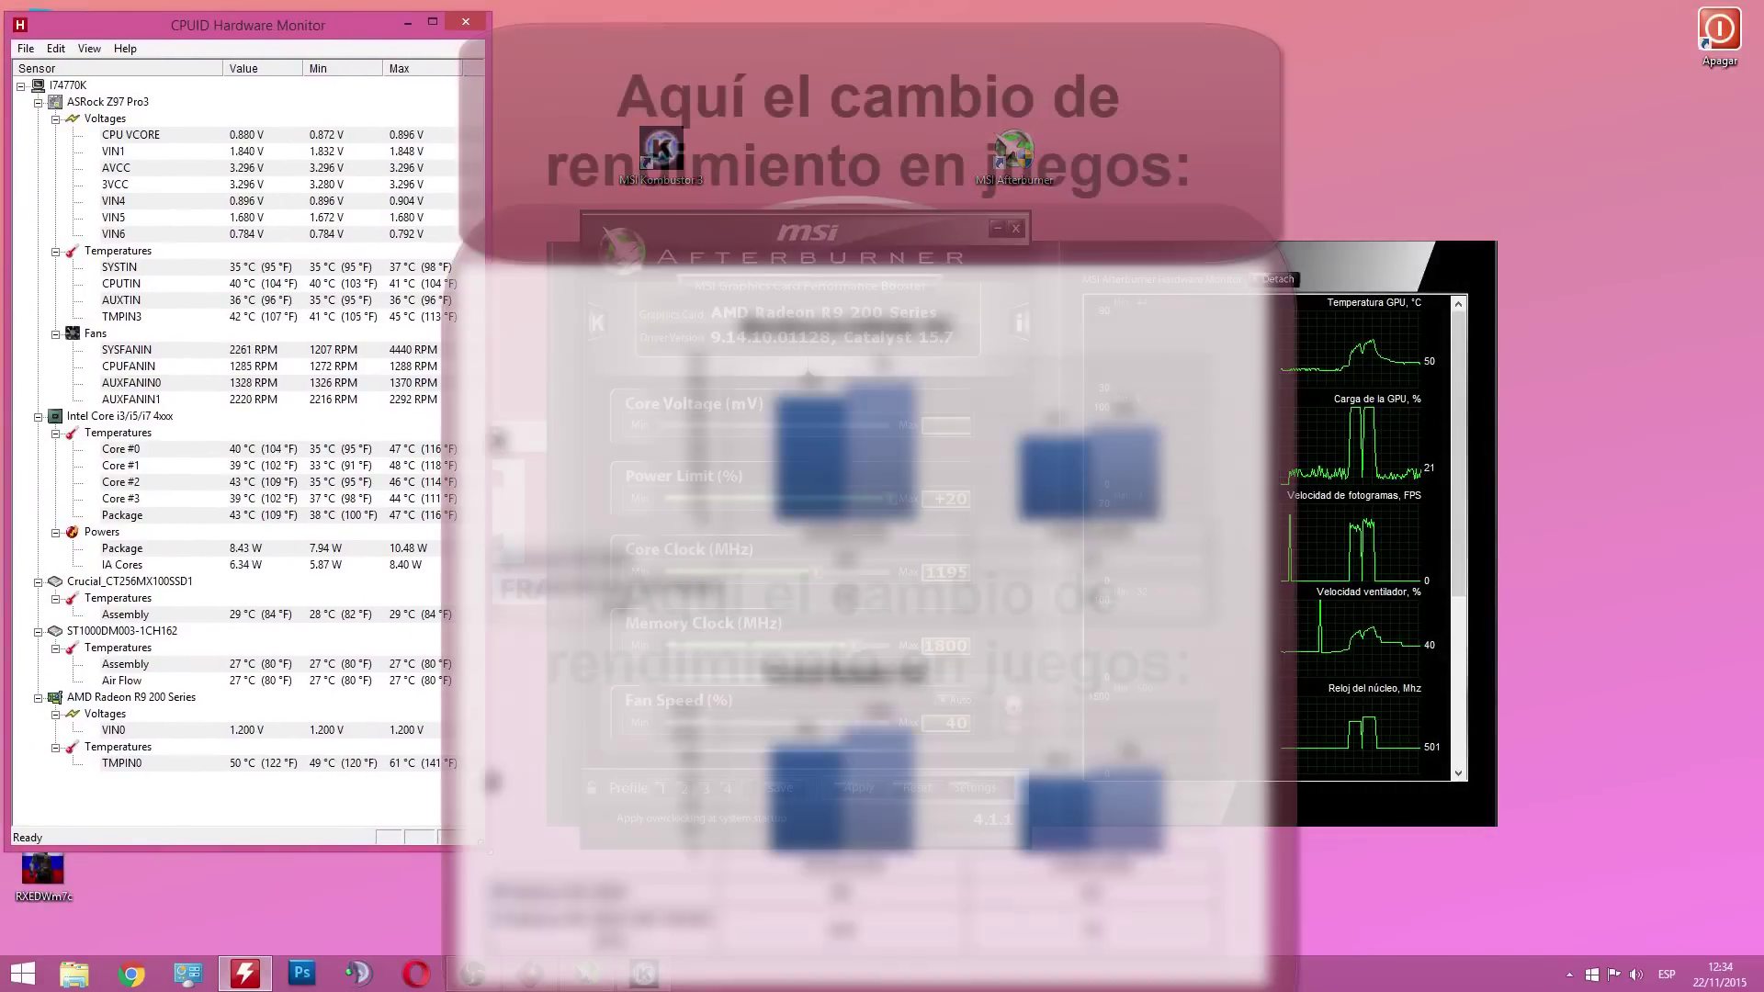
left_click_drag(489, 850, 533, 947)
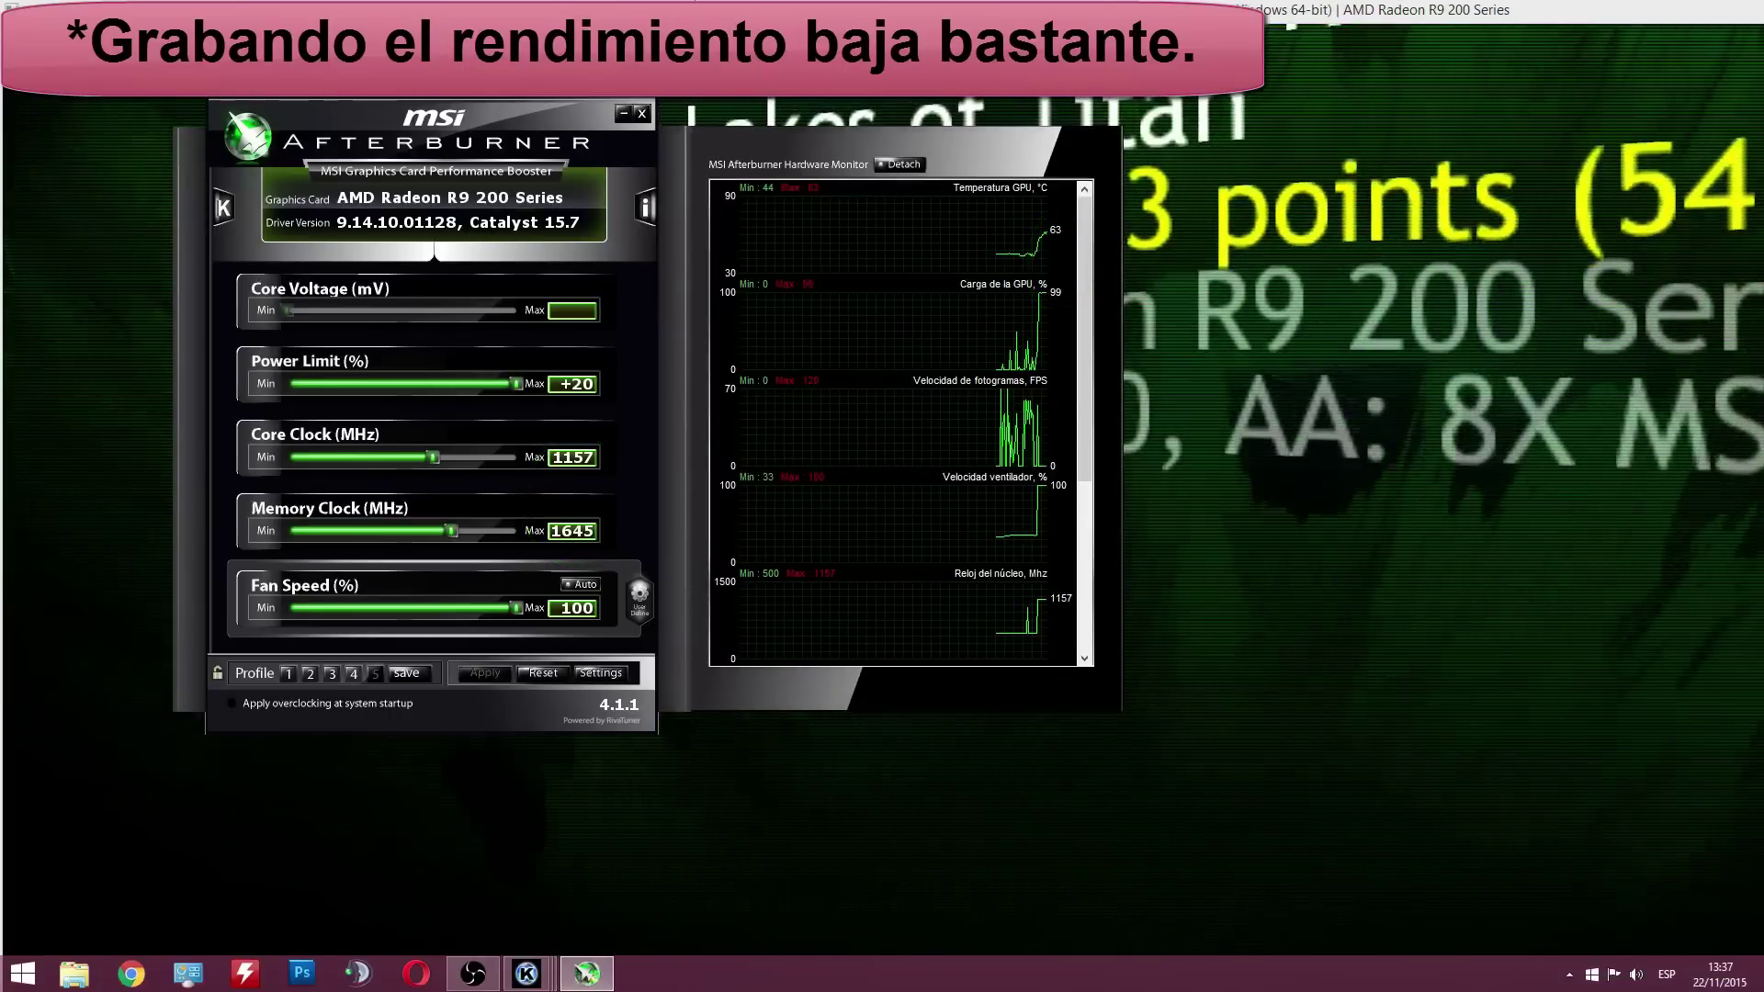
Minimize Afterburner and shift the Lakes of Titan window so its full benchmark score is readable.
left_click(623, 113)
left_click_drag(1055, 9, 634, 186)
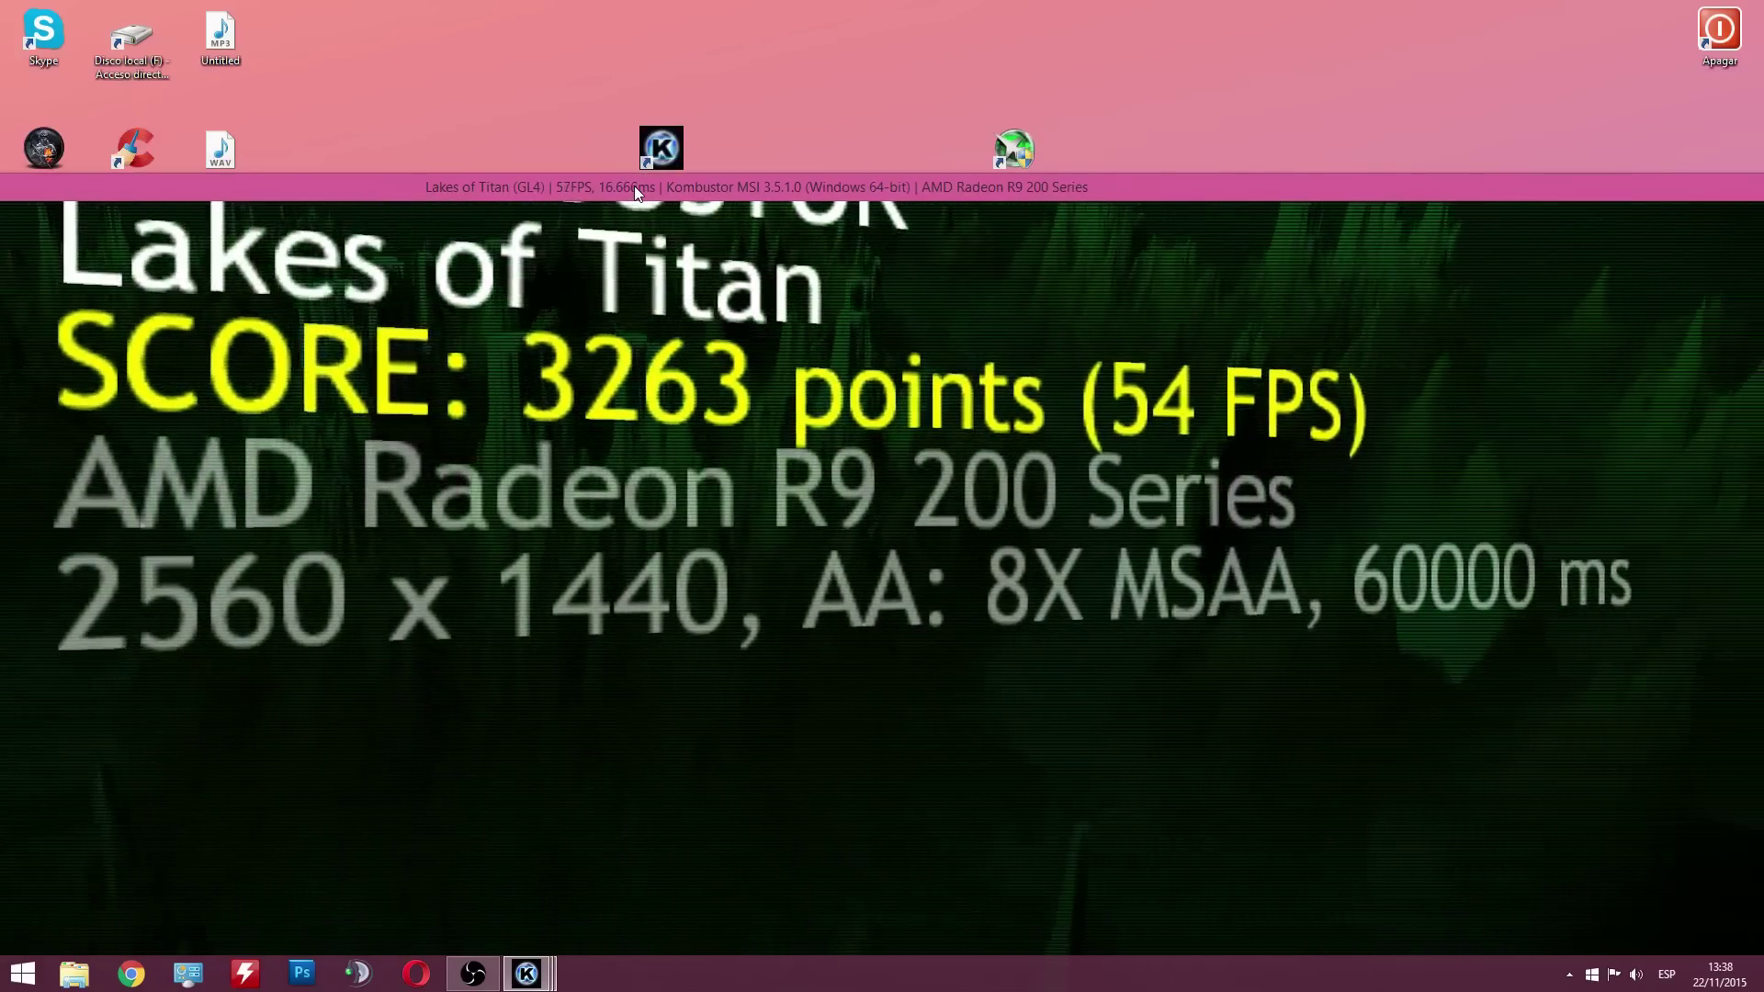